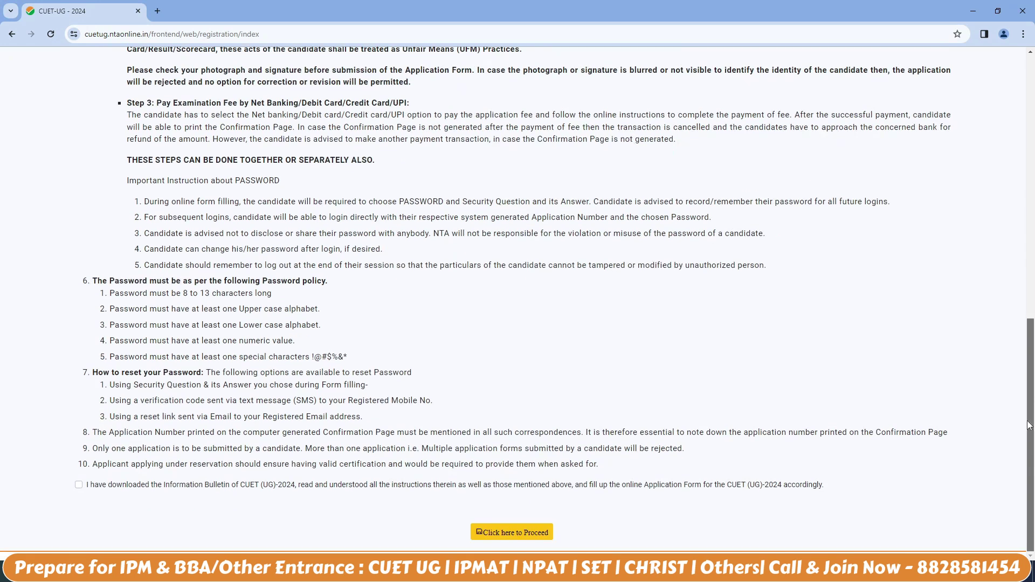
Step: Accept the Information Bulletin declaration and proceed to the Login and Identification page
left_click(79, 485)
left_click(513, 534)
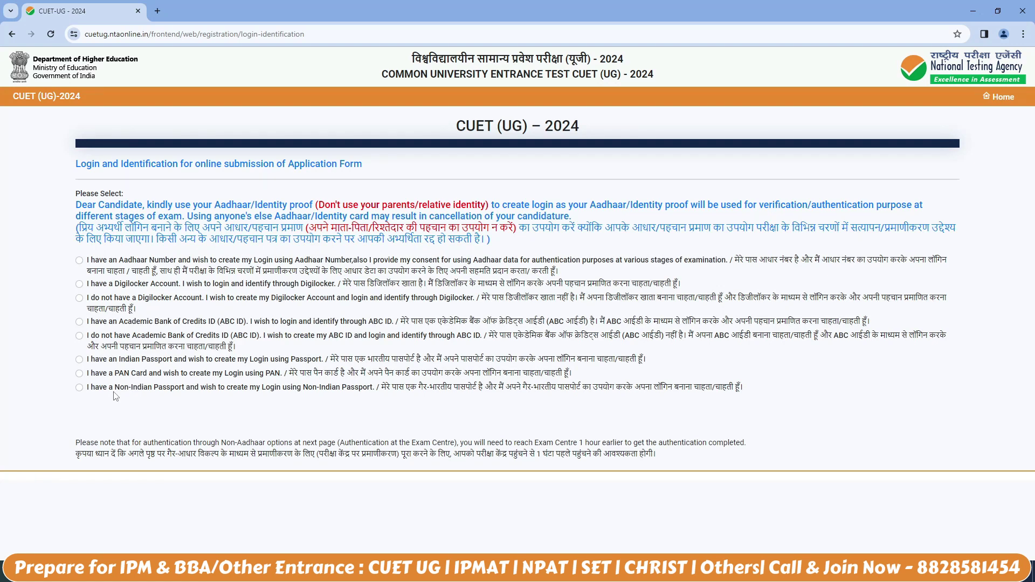
Step: Choose Aadhaar login, enter the Aadhaar number and request an OTP
left_click(79, 261)
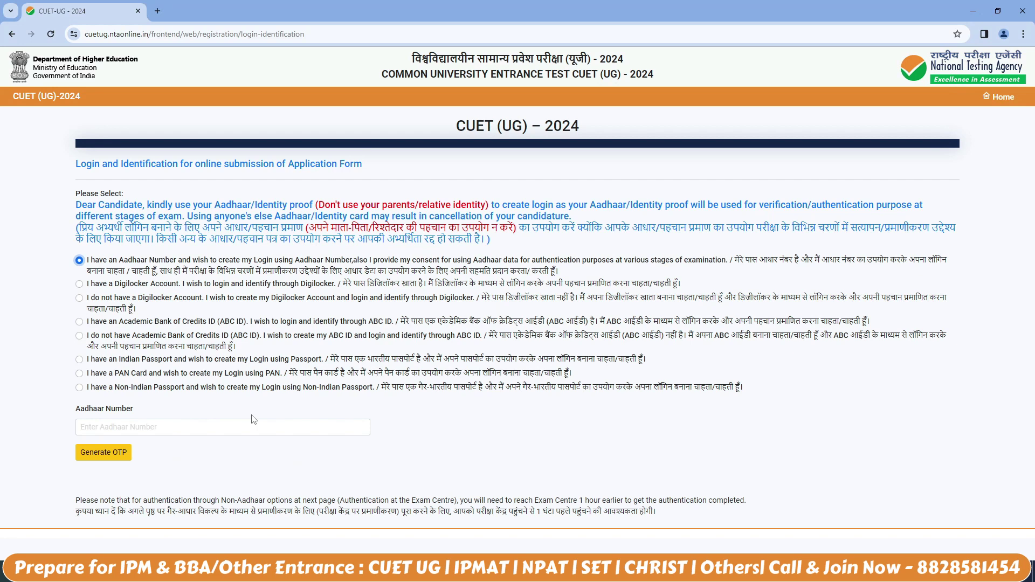
key("Tab")
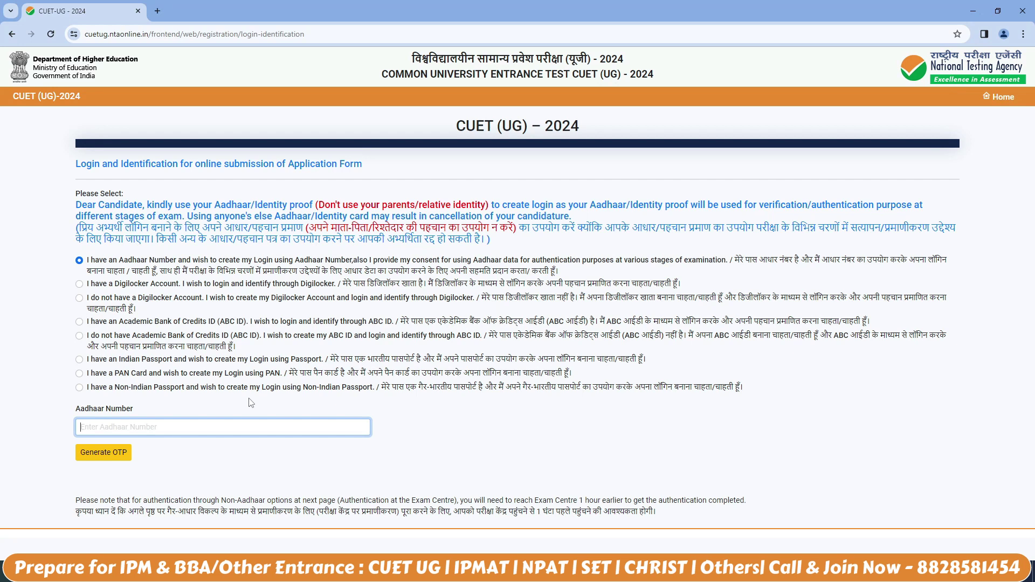
key("ctrl+v")
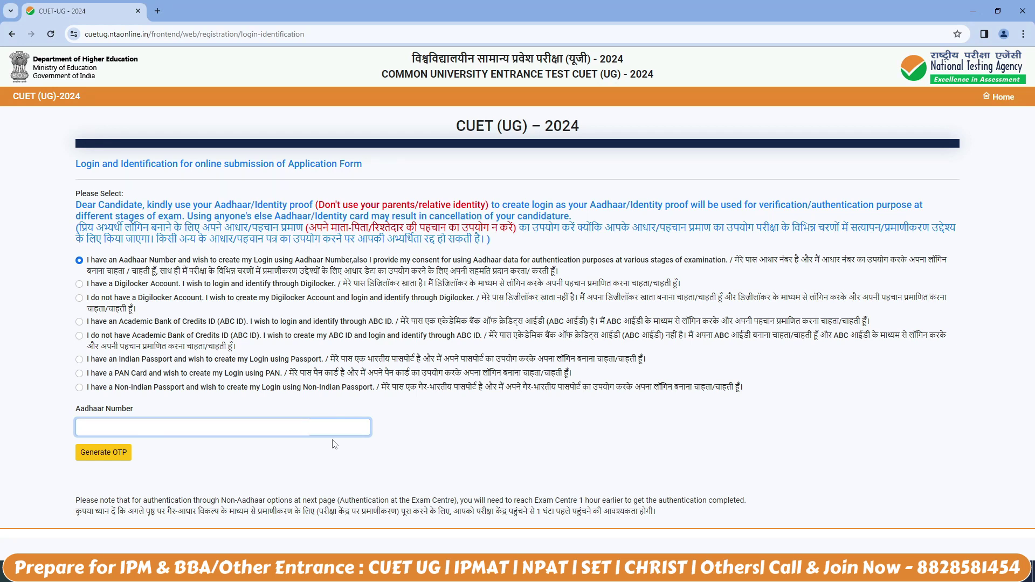
left_click(103, 453)
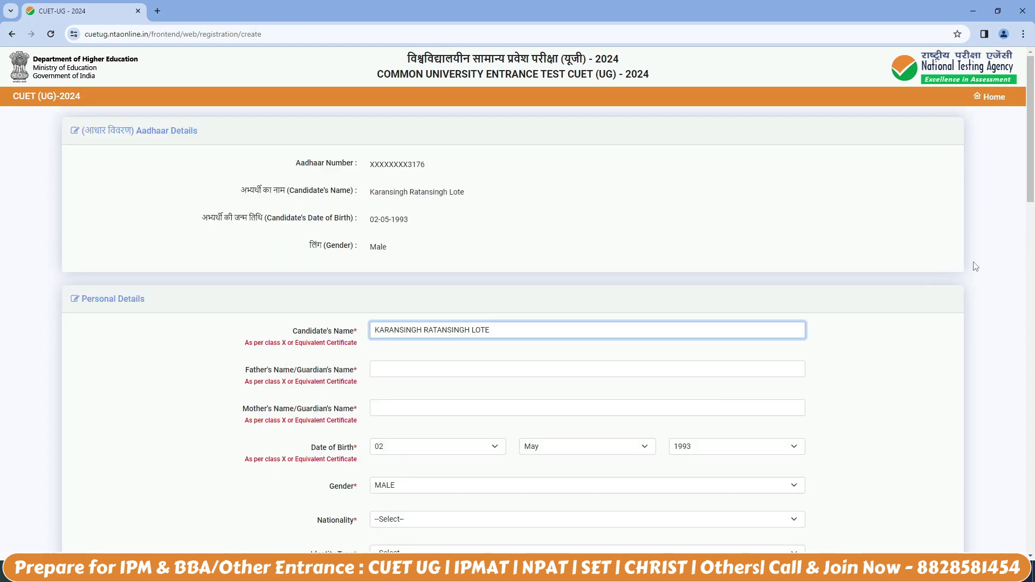
Step: Set Nationality to INDIAN and Identity Type to PAN CARD in the personal details
scroll(1032, 208, "down", 3)
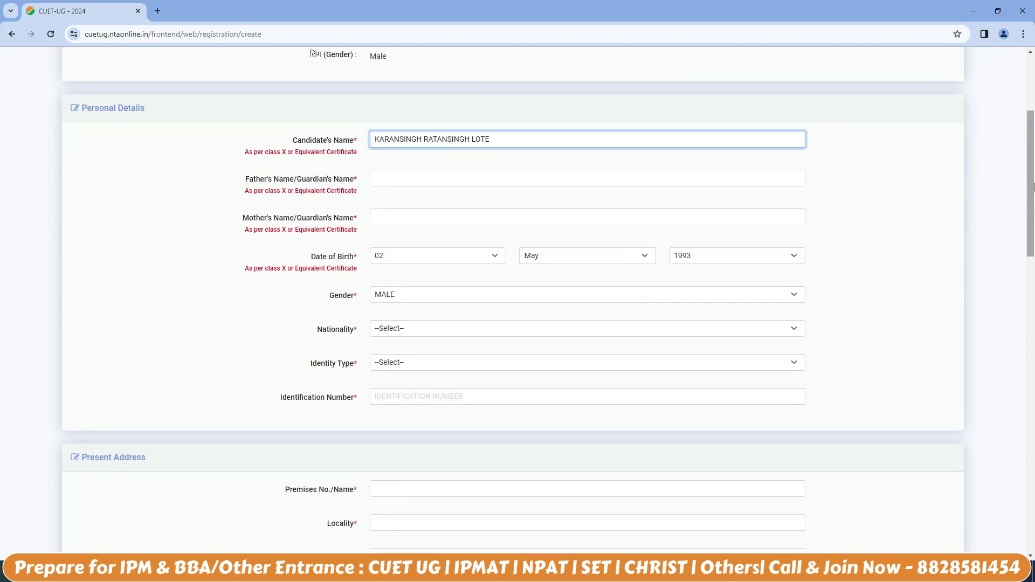
scroll(1033, 186, "down", 1)
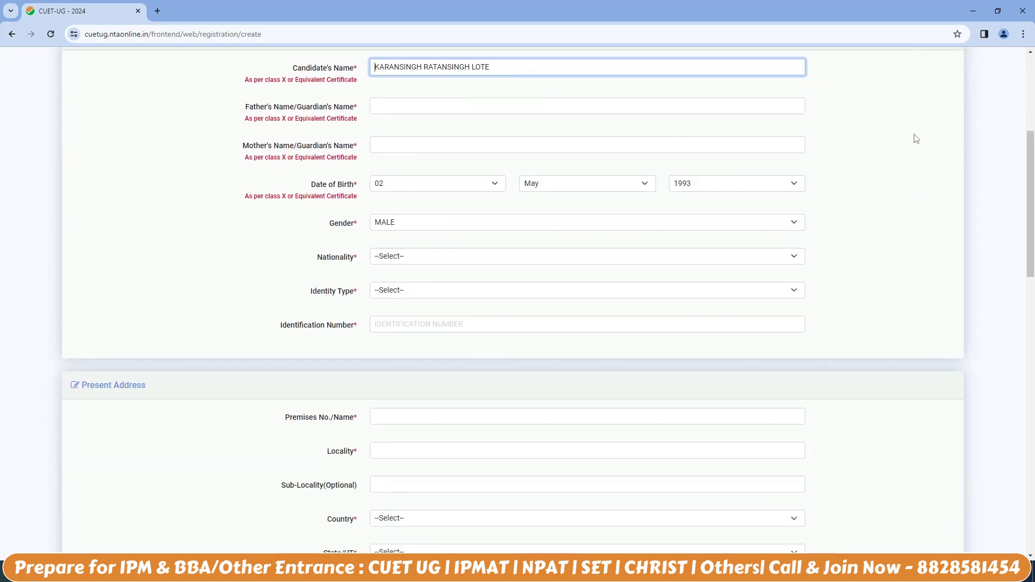
scroll(1018, 162, "down", 2)
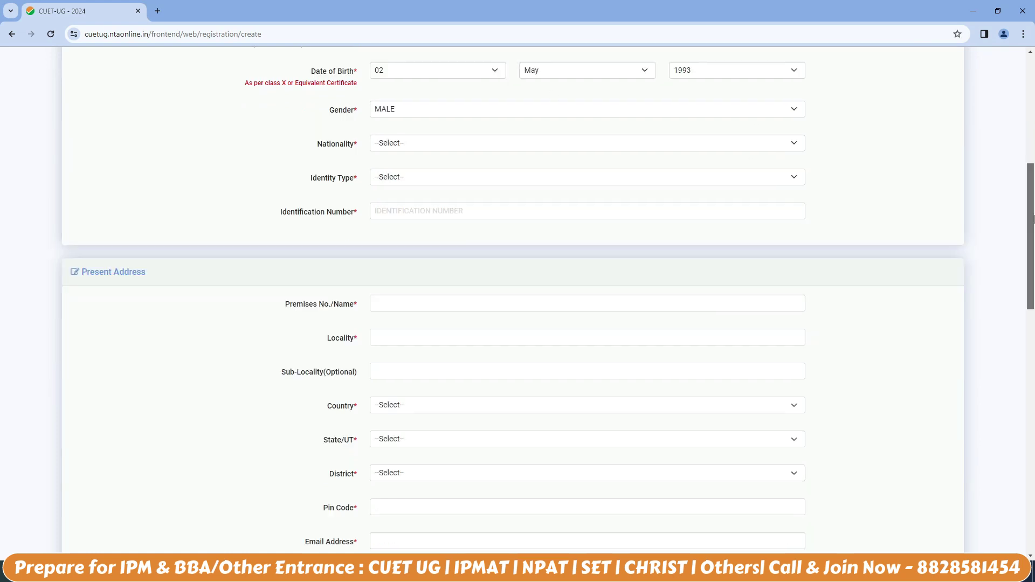
left_click(529, 144)
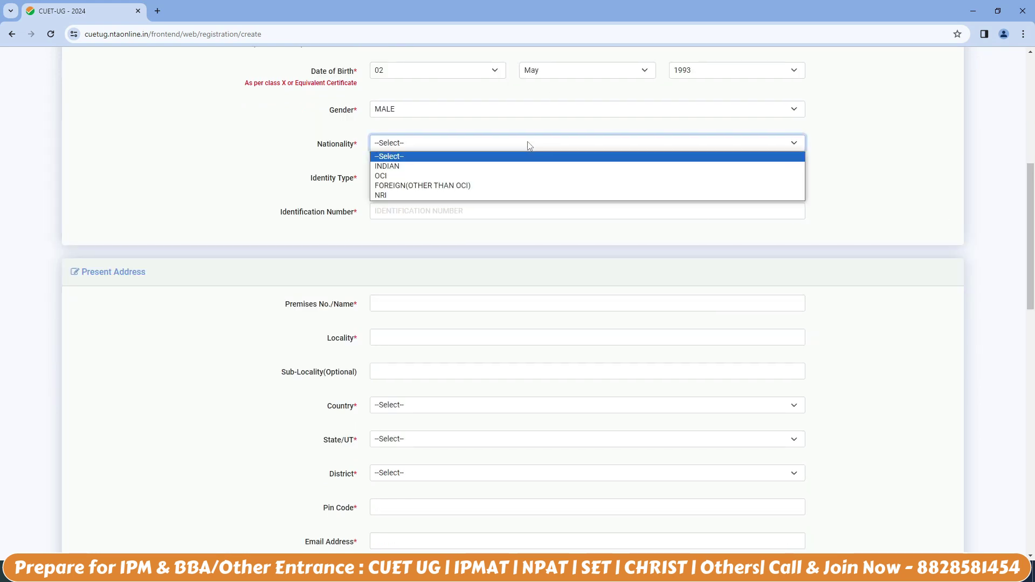
left_click(508, 167)
left_click(508, 180)
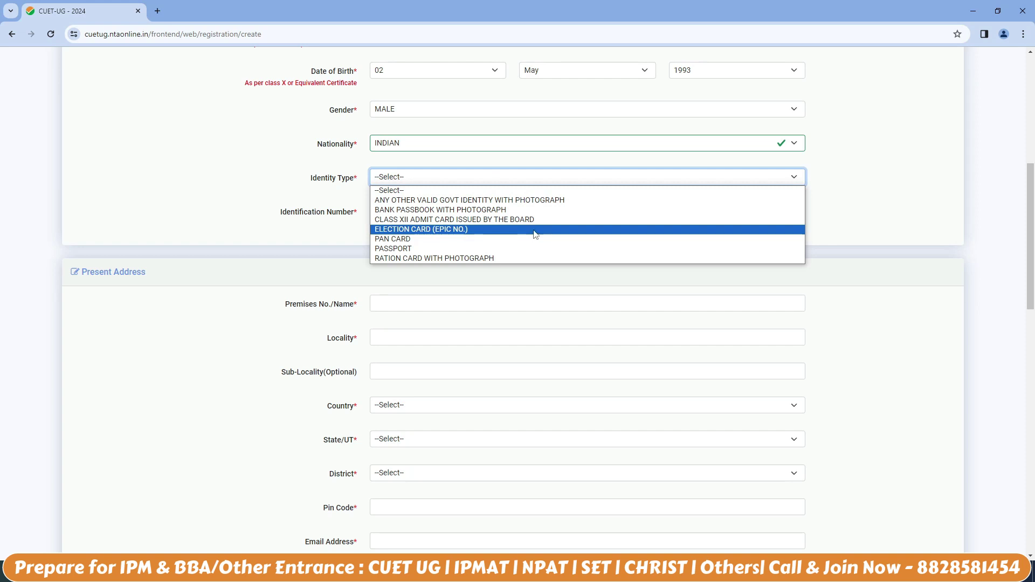
left_click(519, 241)
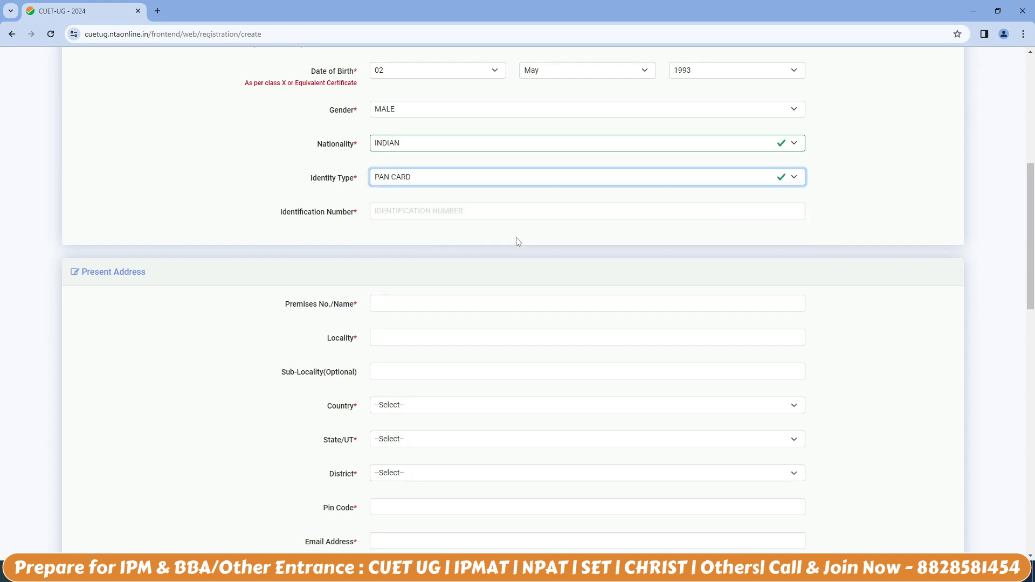
left_click(536, 208)
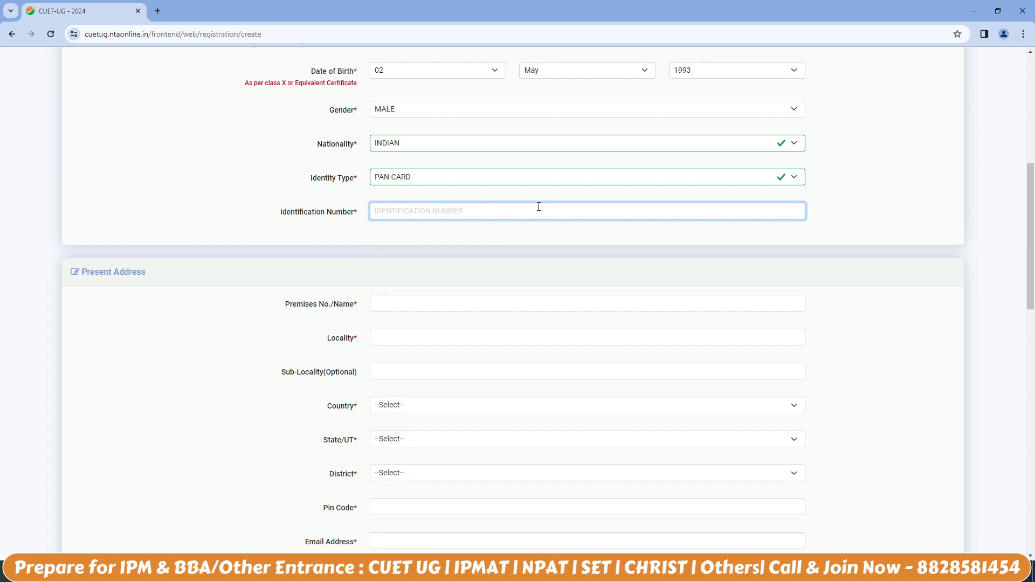
Step: Fill in the present address premises and locality, with country INDIA
scroll(539, 207, "down", 4)
left_click(477, 89)
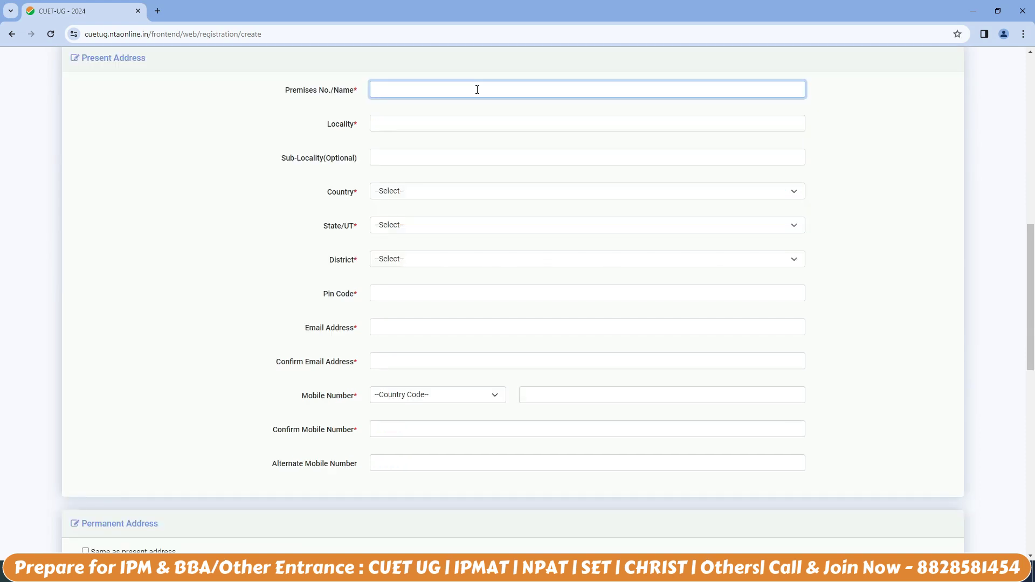
left_click(480, 125)
type("VASAI")
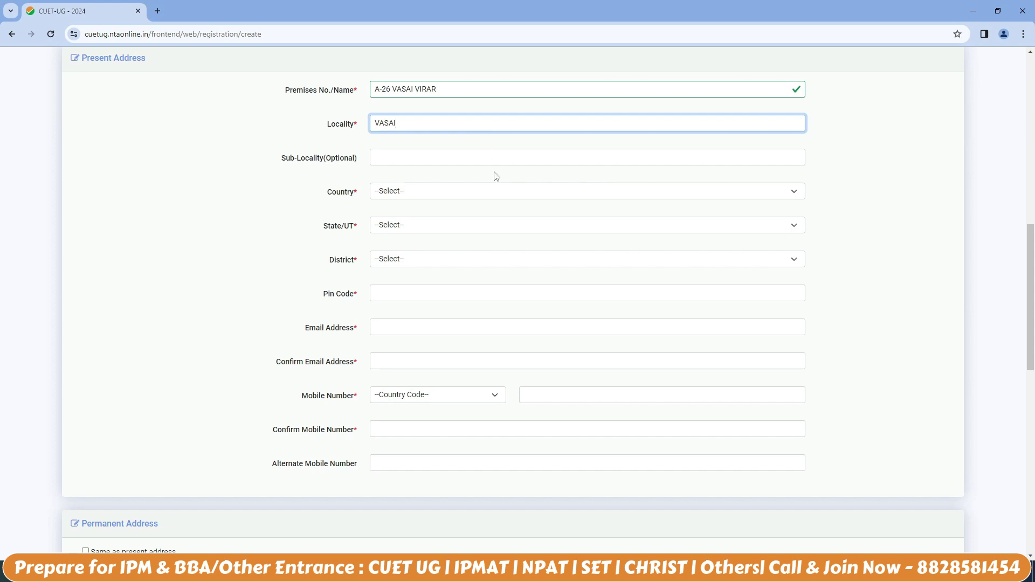
left_click(497, 176)
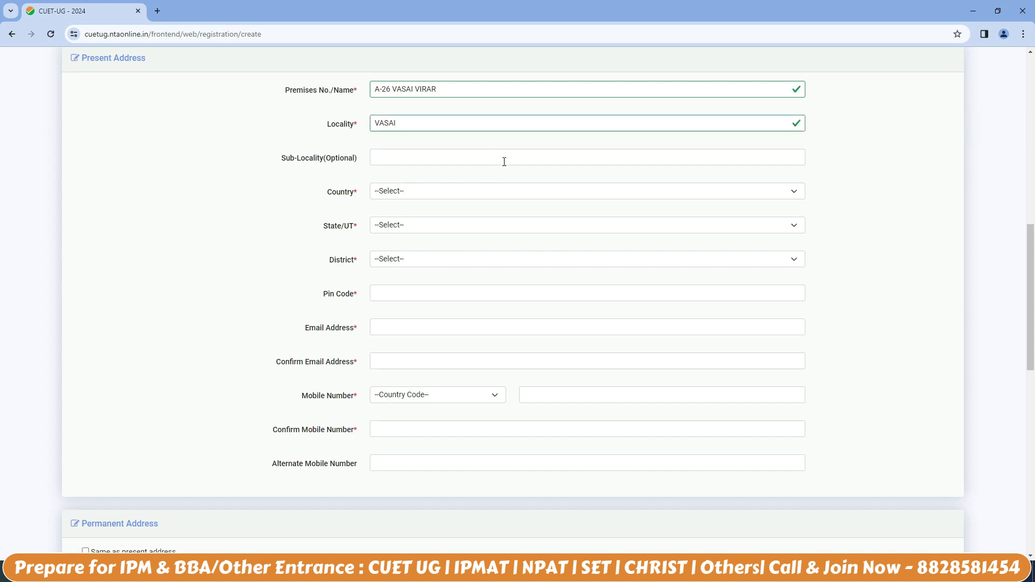
left_click(522, 192)
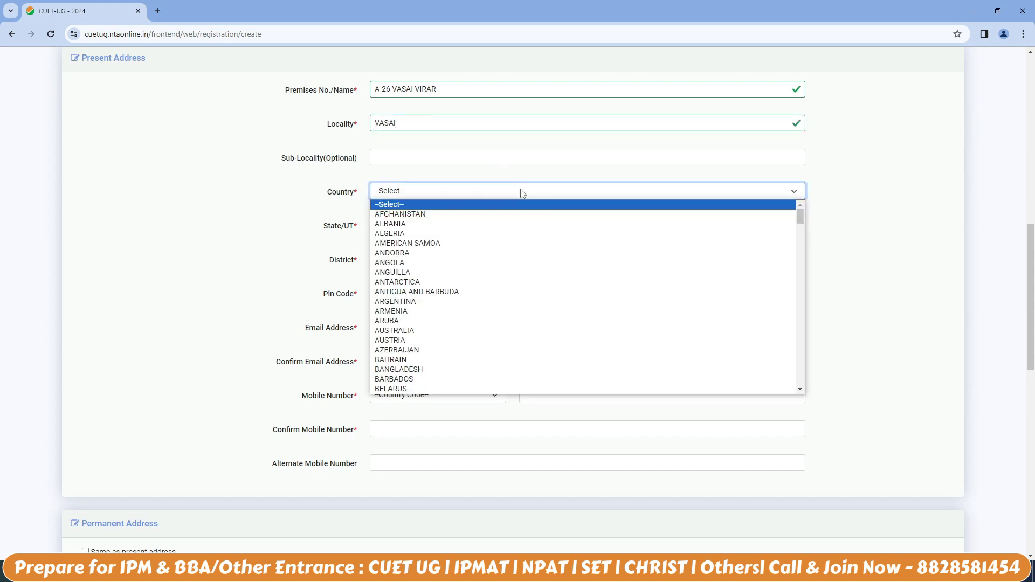
type("india")
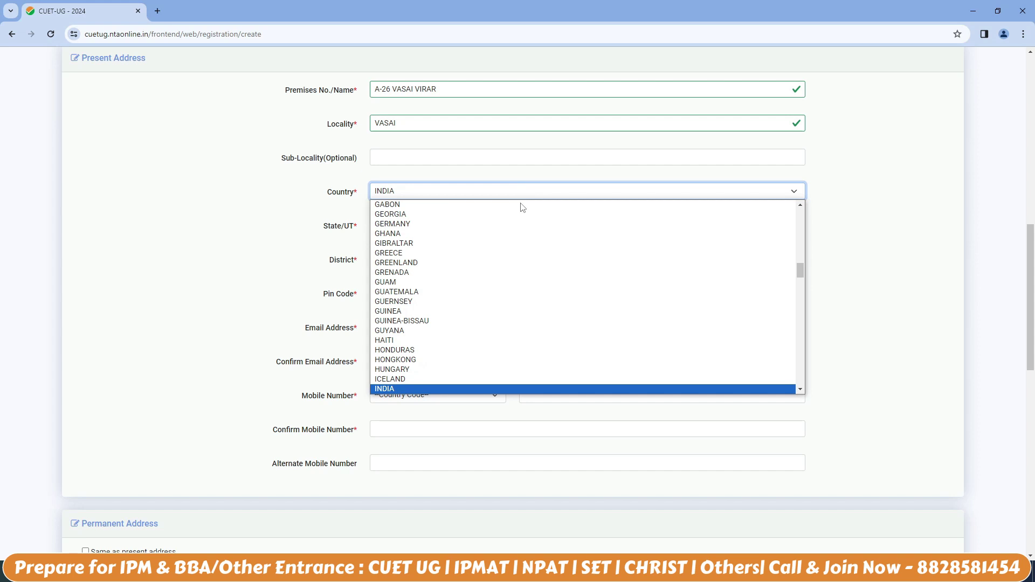
left_click(486, 391)
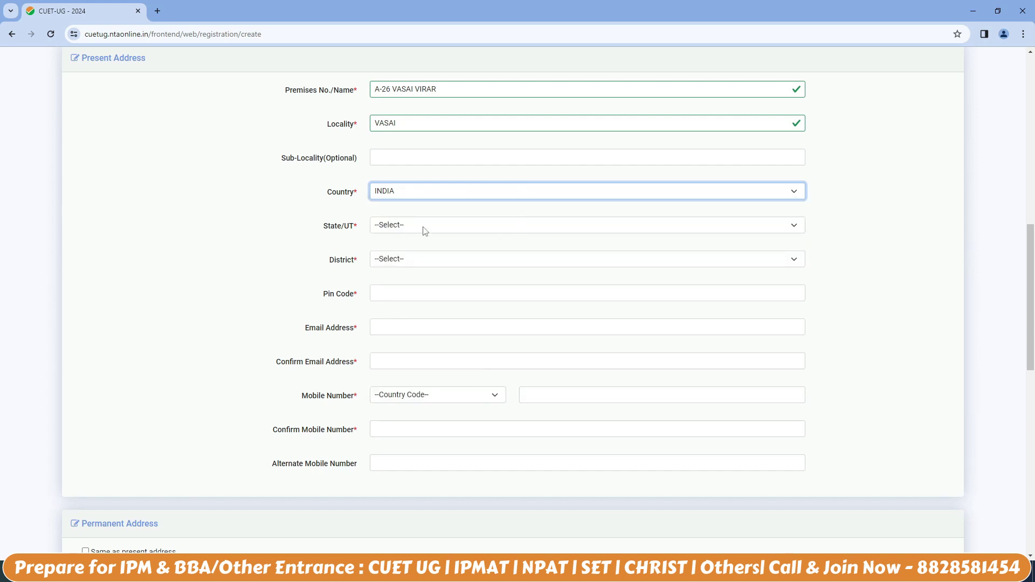
Step: Set state MAHARASHTRA, district Palghar, and enter the pin code
left_click(775, 229)
type("maharashtra")
key("Return")
left_click(577, 233)
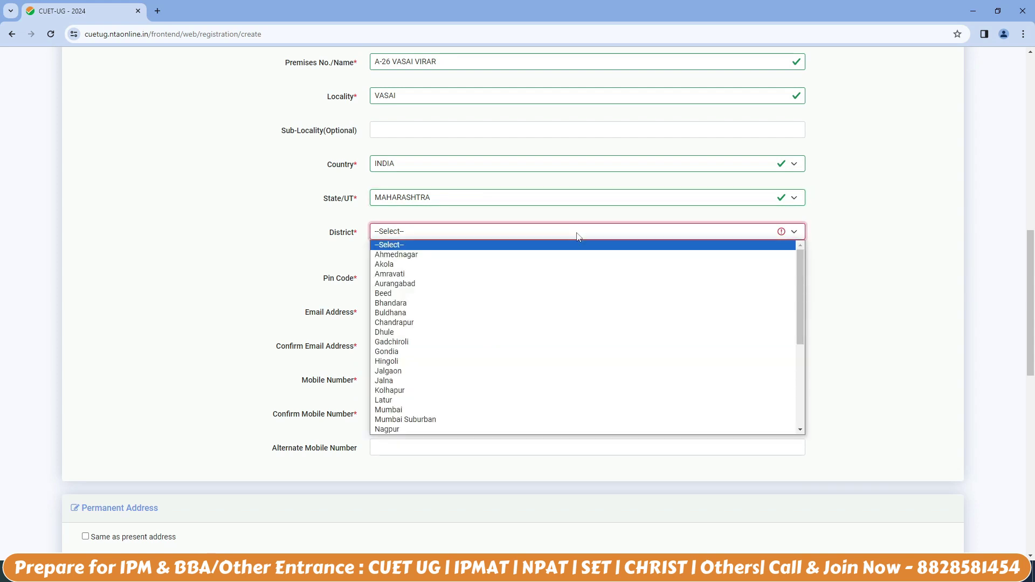
type("palghar")
key("Return")
left_click(478, 269)
type("401209")
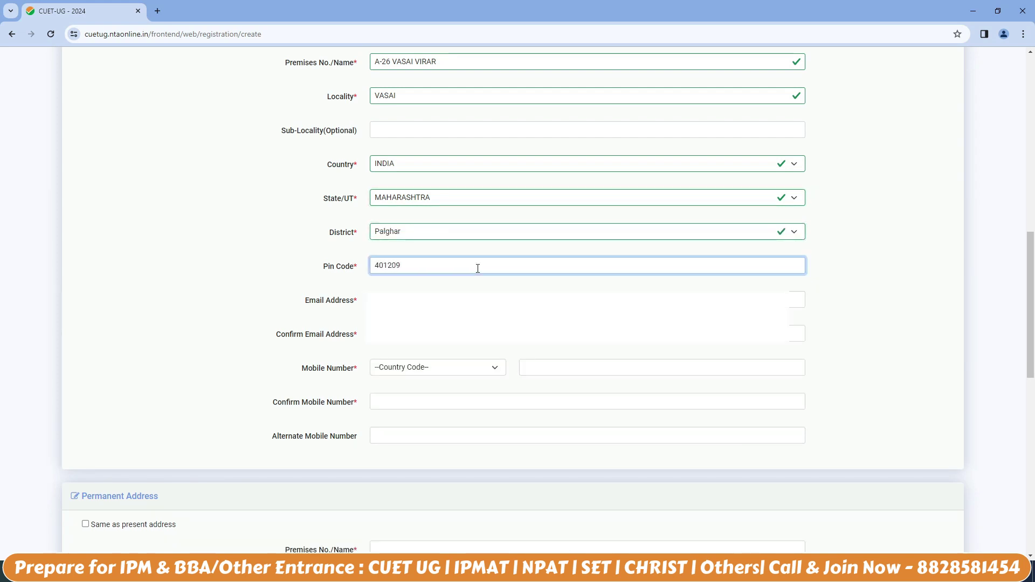
Step: Enter and confirm the e-mail address and the mobile number with its country code
key("Tab")
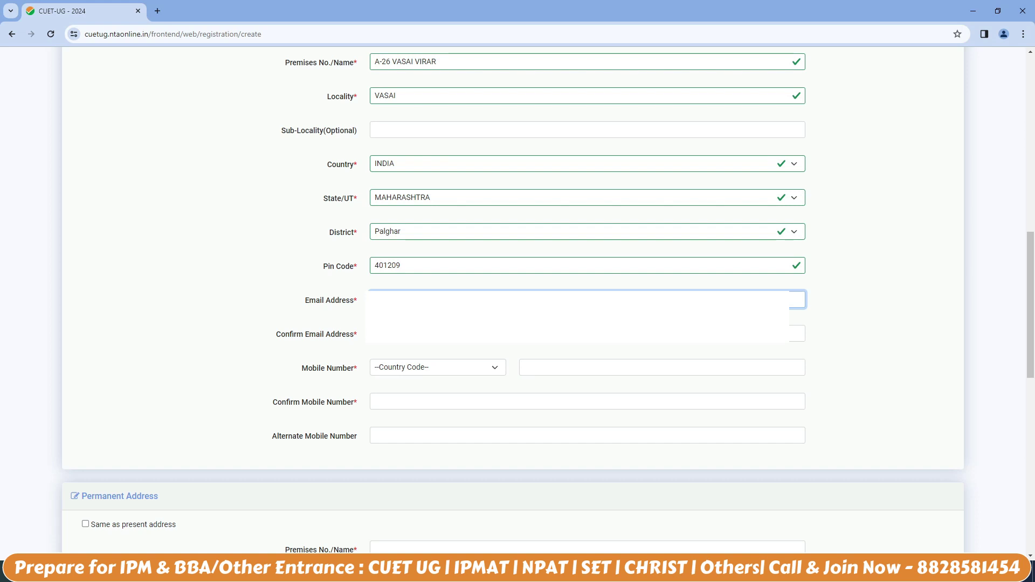
left_click(797, 333)
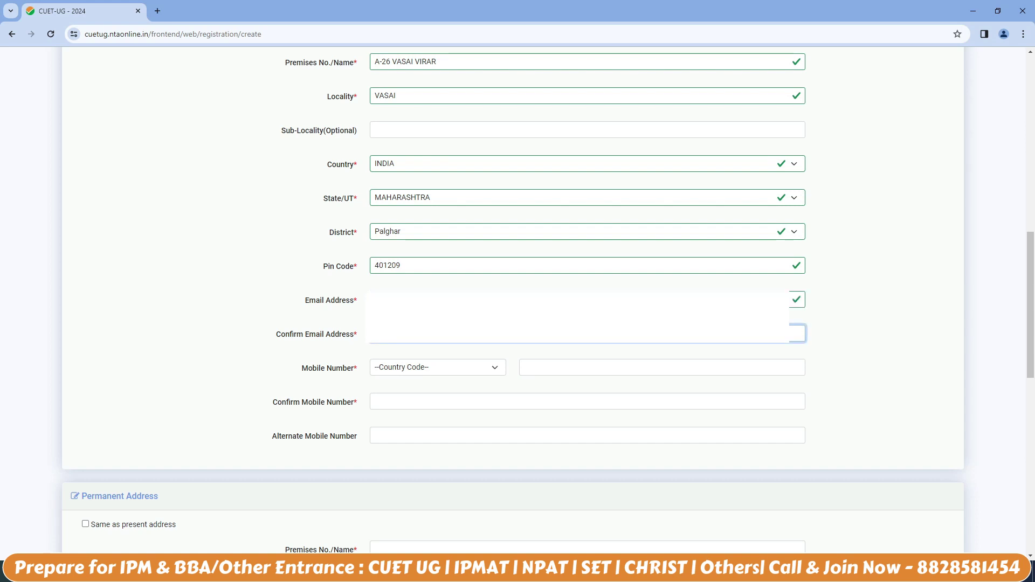
left_click(458, 368)
left_click(538, 358)
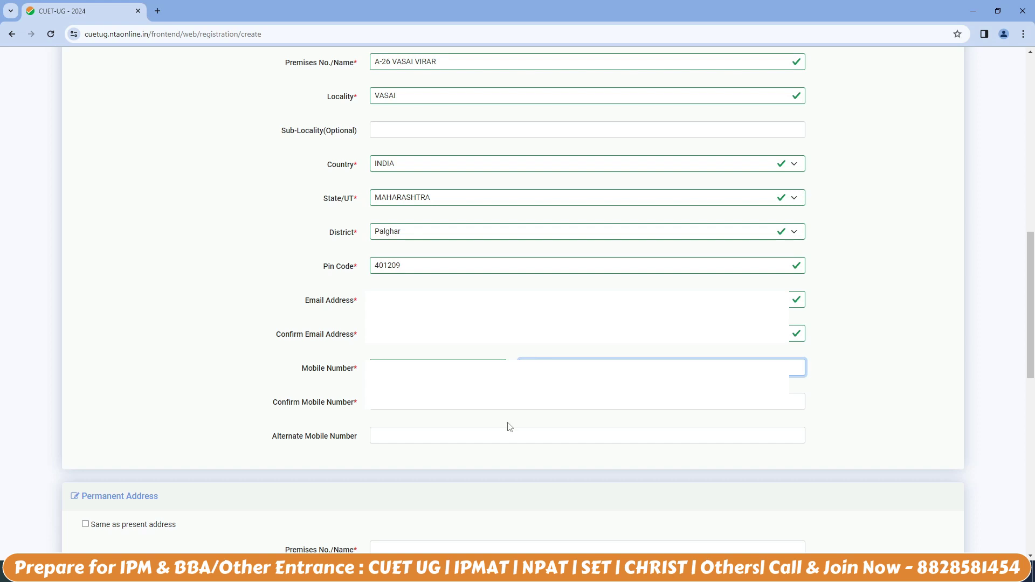
left_click(510, 402)
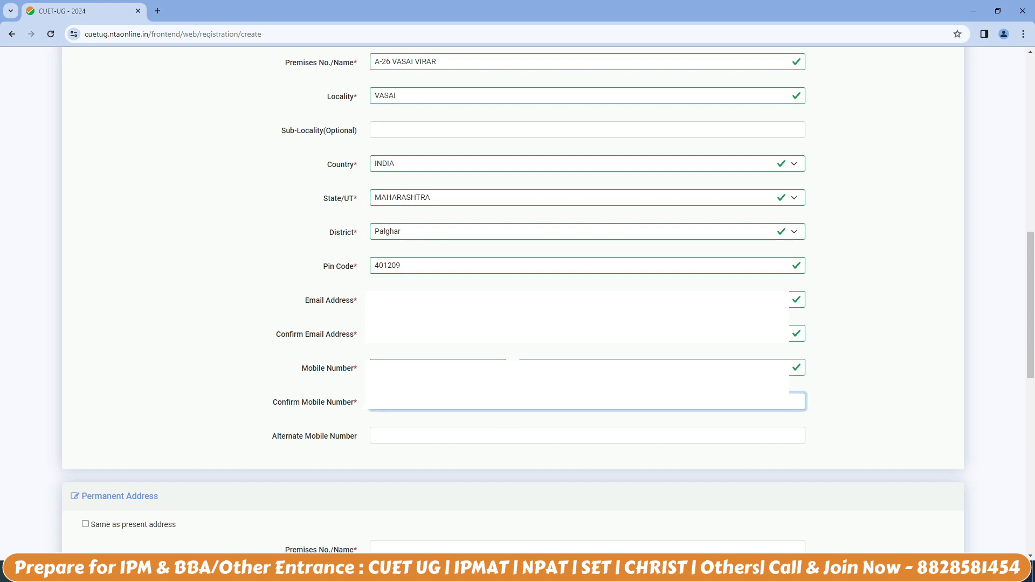
left_click(885, 405)
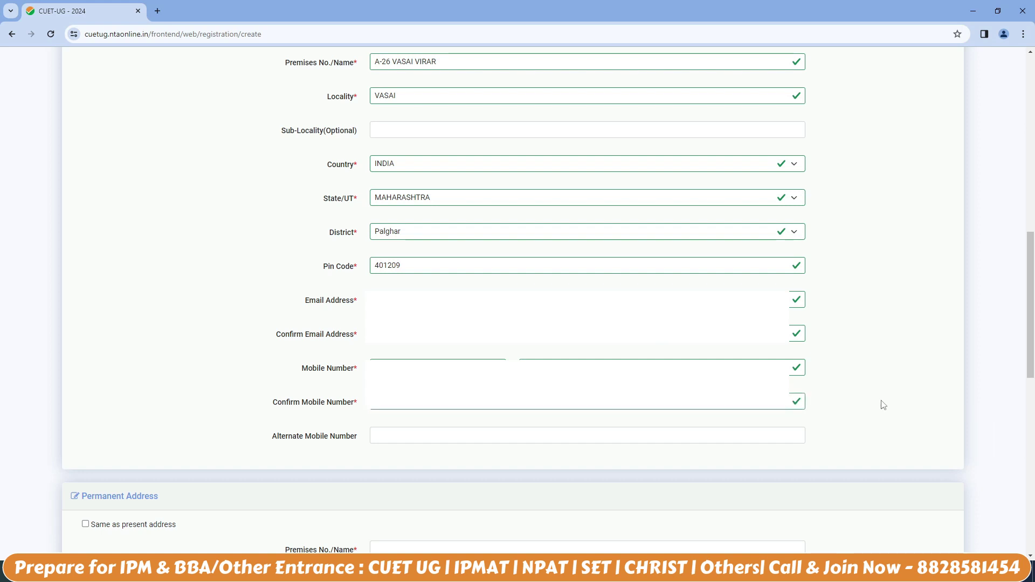
left_click_drag(1030, 321, 1032, 438)
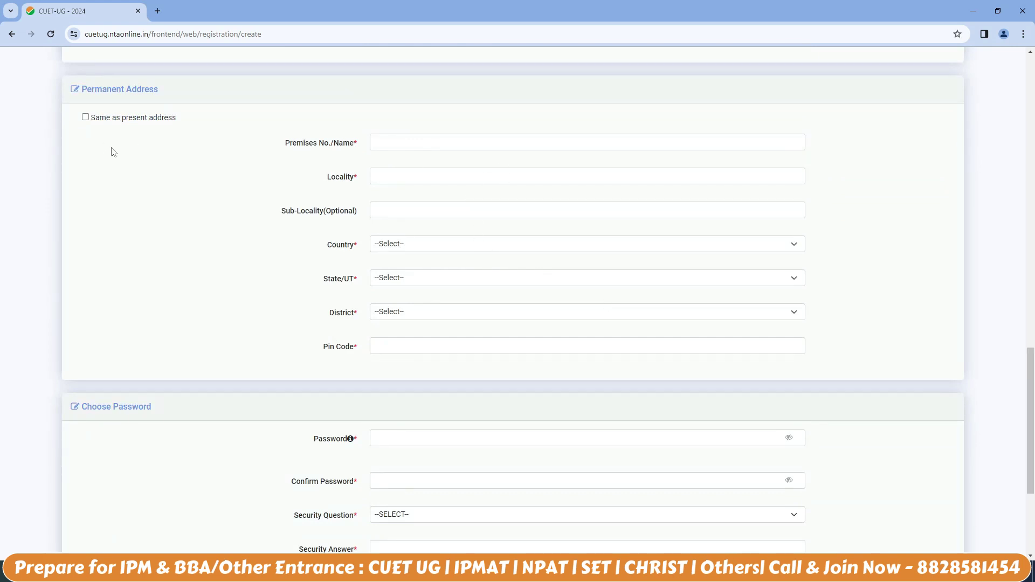
Step: Copy the present address as the permanent address and enter the account password
left_click(85, 117)
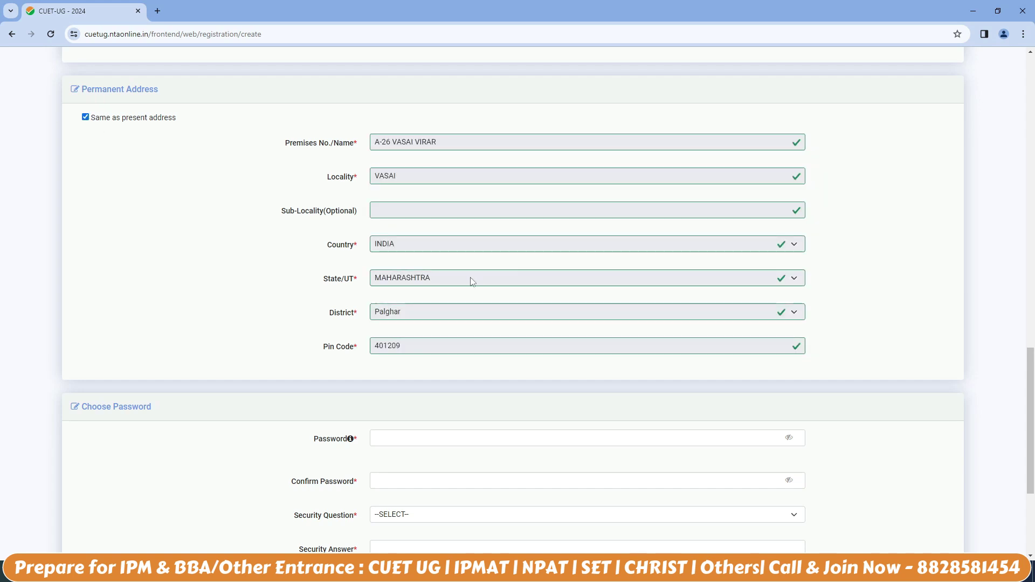
scroll(1034, 273, "down", 3)
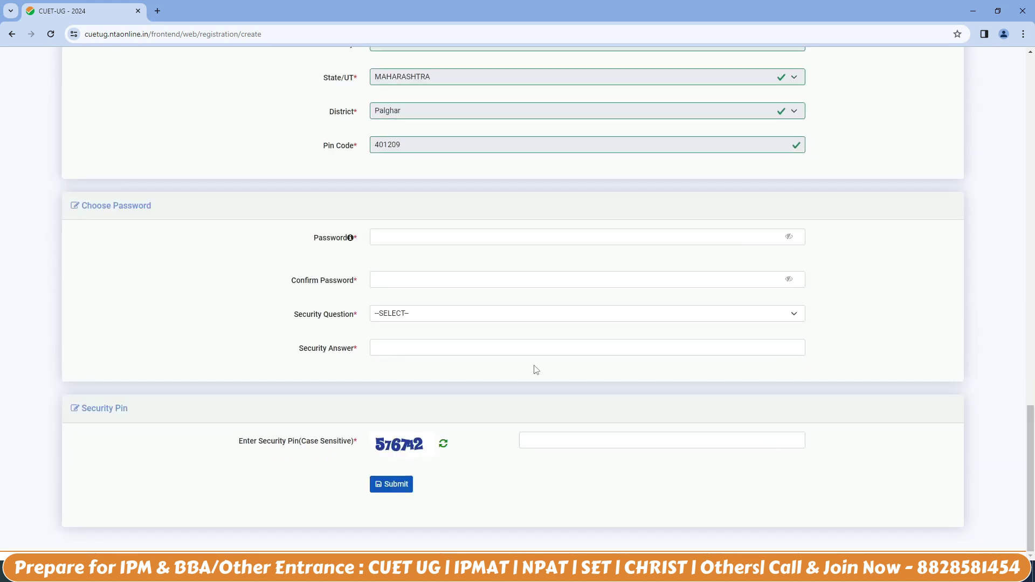
left_click(473, 238)
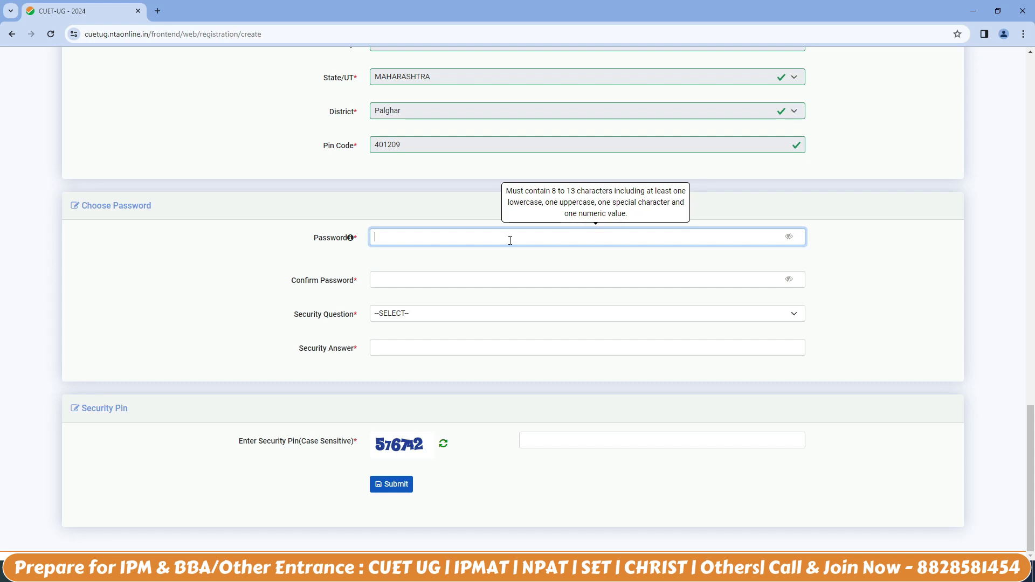
left_click(437, 316)
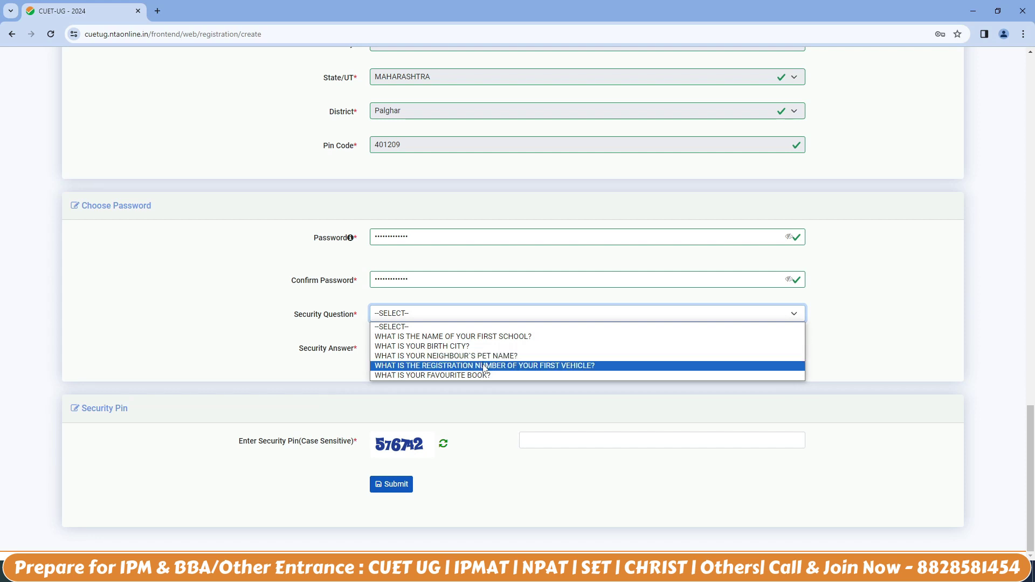
Step: Choose the first-school security question, enter its answer and the security pin
left_click(499, 338)
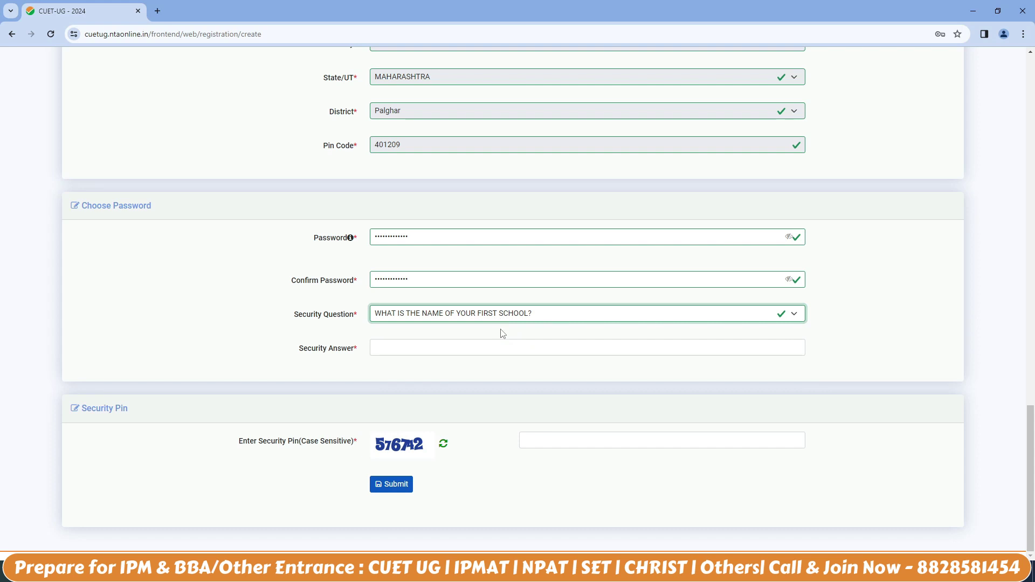
left_click(495, 345)
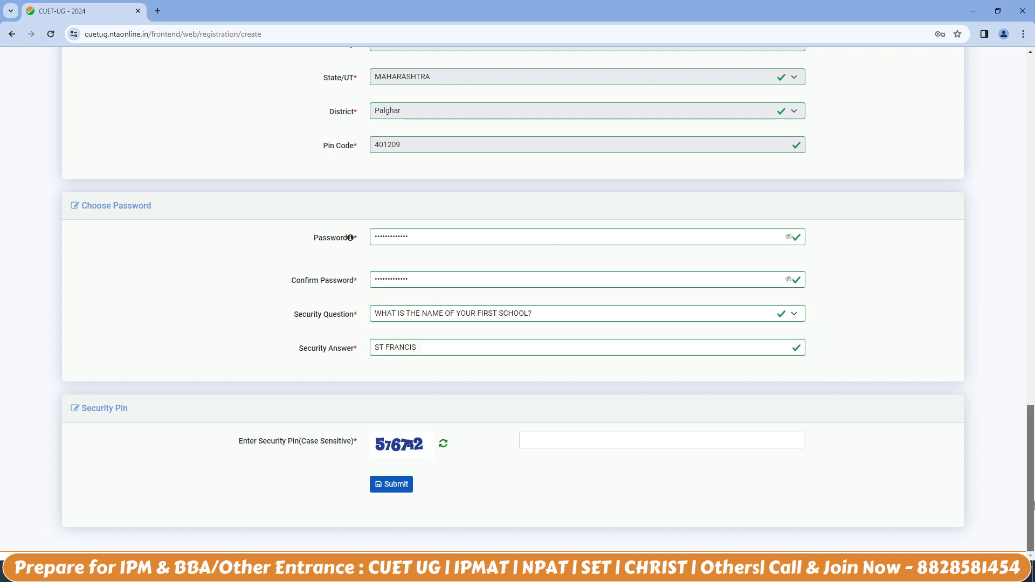
left_click(580, 441)
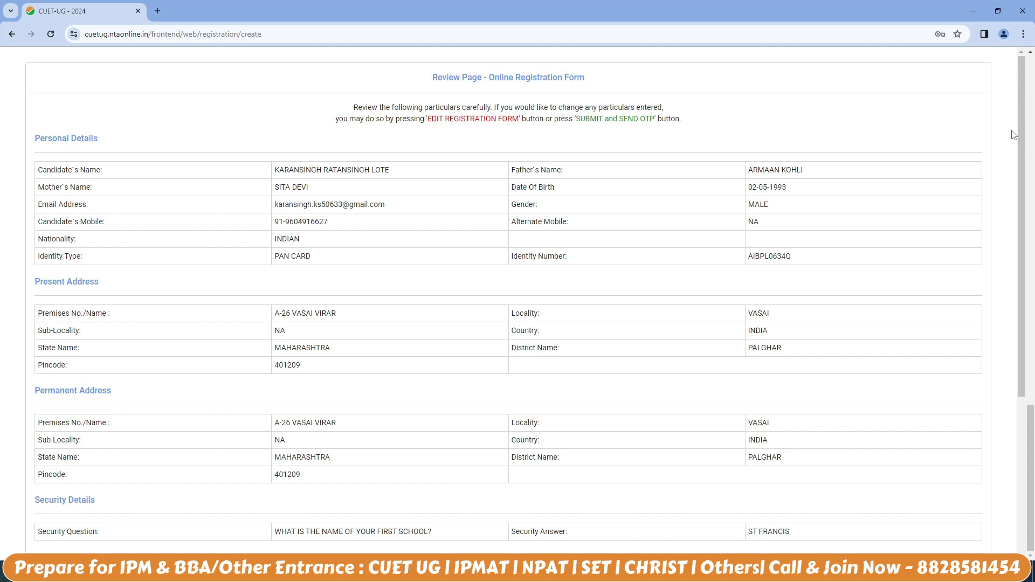
left_click_drag(1023, 141, 1023, 301)
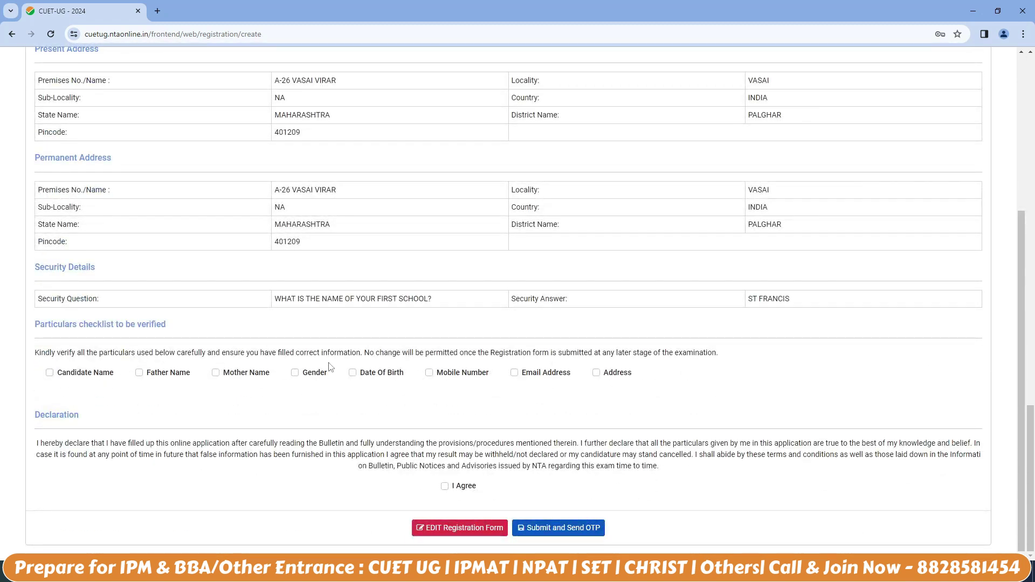
Step: Mark name, father, gender, birth date, mobile, email and address verified, agree, and submit
left_click(51, 373)
left_click(140, 373)
left_click(295, 373)
left_click(353, 373)
left_click(429, 373)
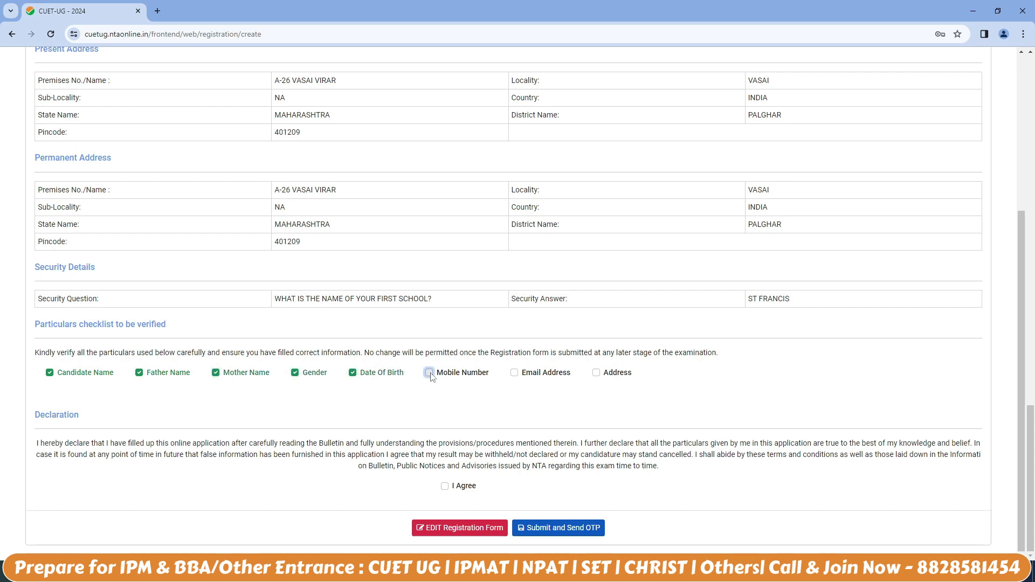
left_click(514, 373)
left_click(597, 374)
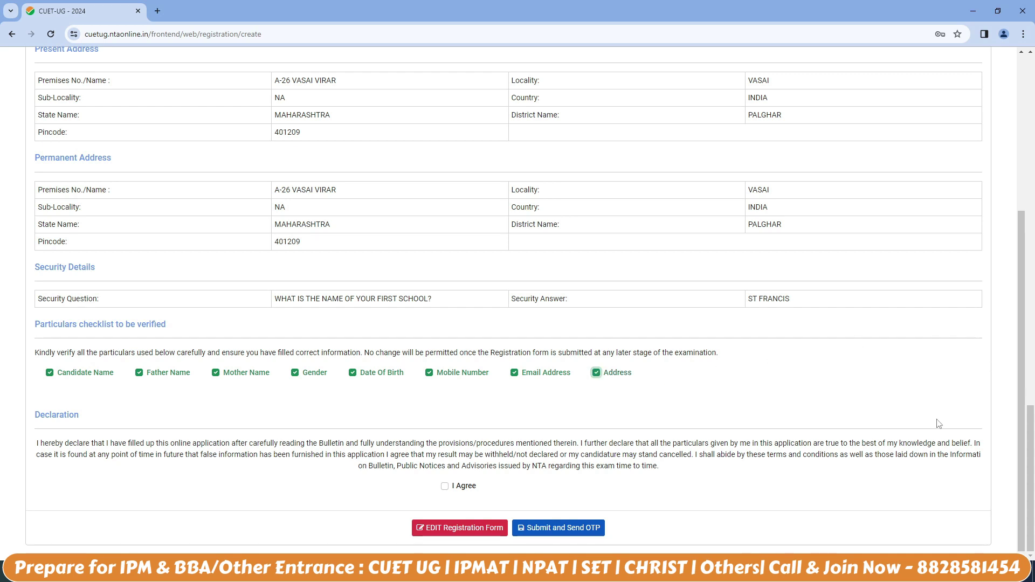
left_click(452, 489)
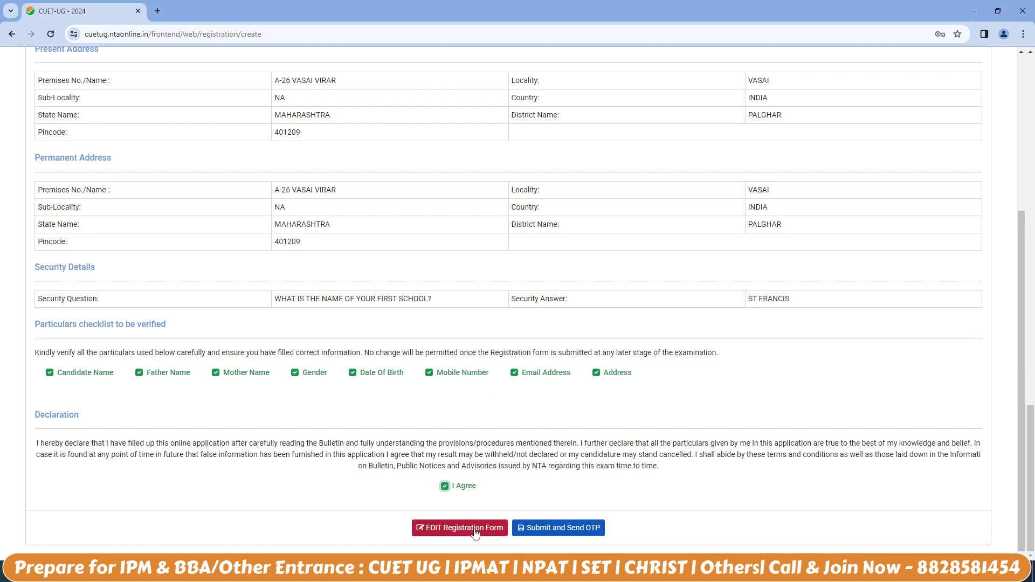
left_click(558, 530)
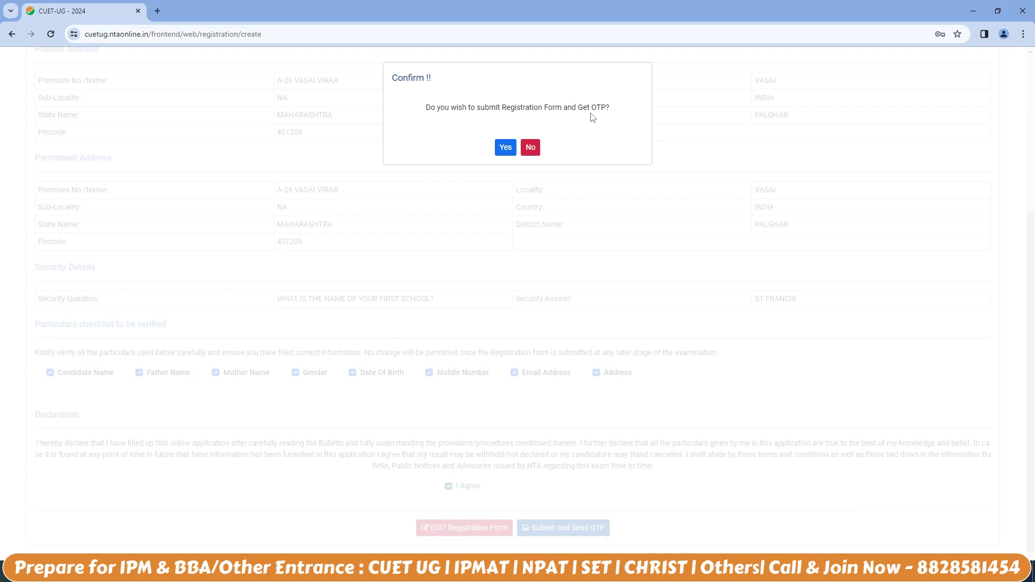
Step: Confirm submission, then verify with the e-mail OTP and the security pin
left_click(505, 149)
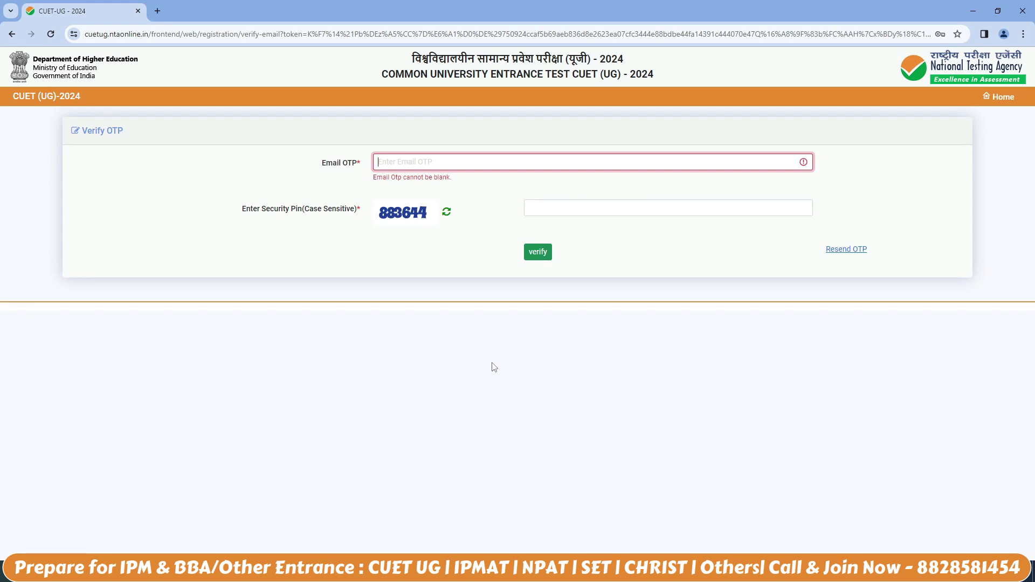
left_click(611, 212)
left_click(536, 243)
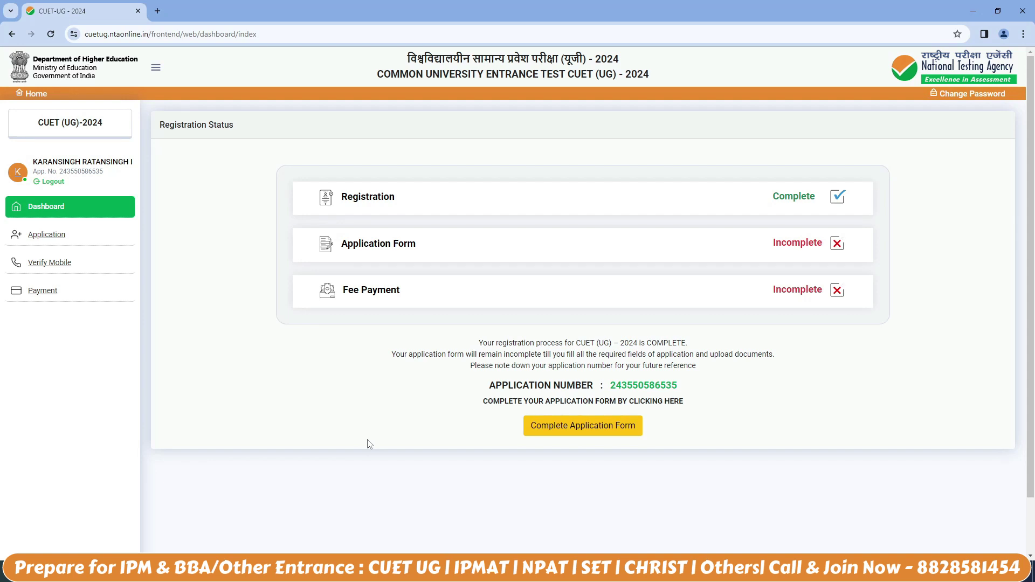
Step: In Personal Details, set category GENERAL and state domicile MAHARASHTRA
left_click(54, 234)
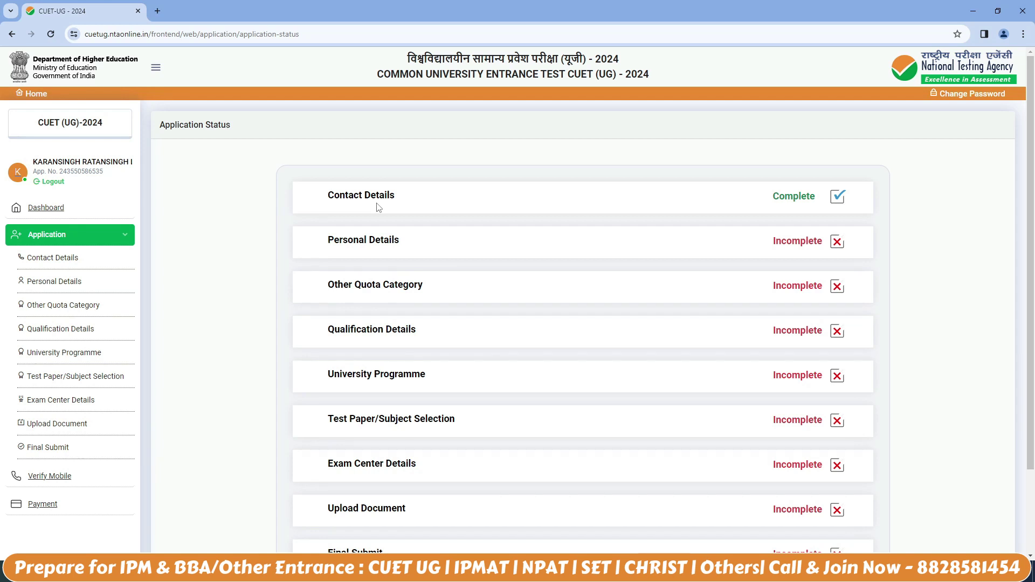
left_click(68, 282)
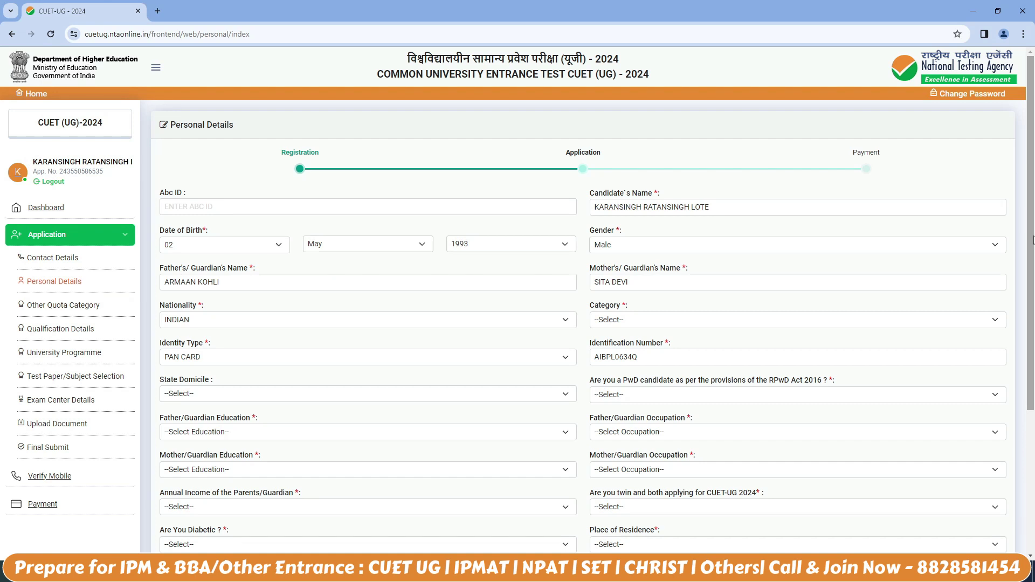
left_click(855, 320)
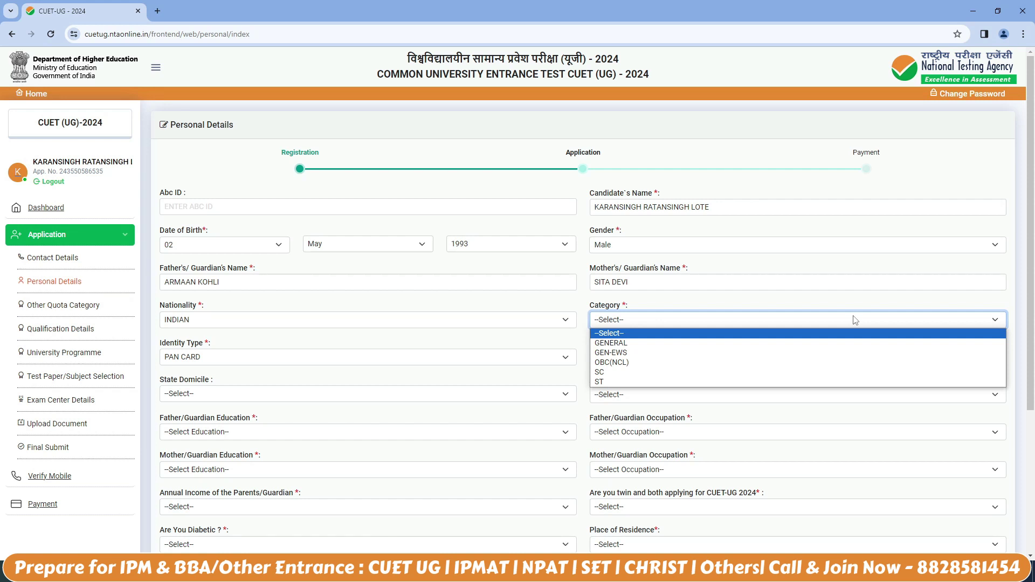
left_click(686, 343)
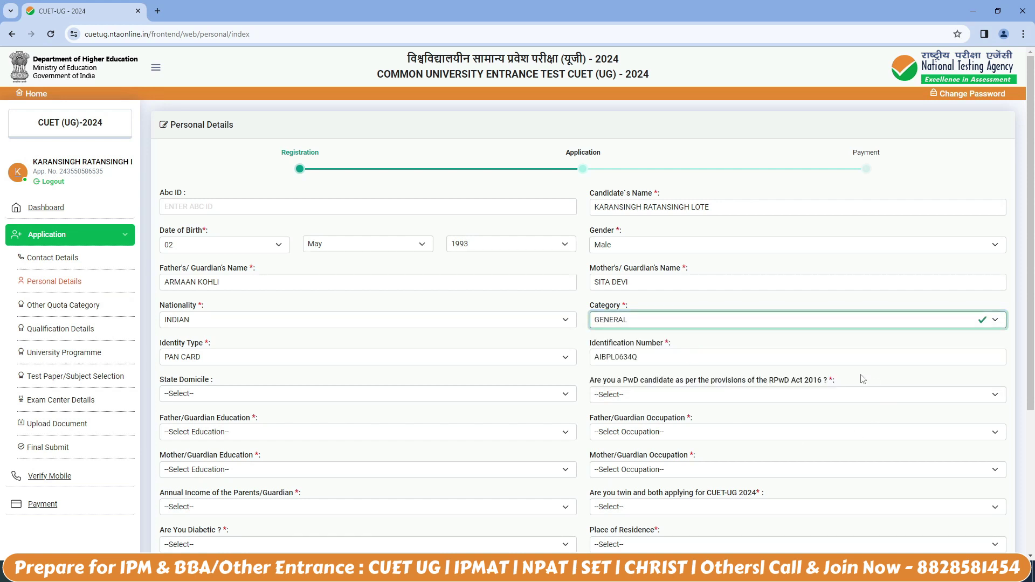
left_click(328, 395)
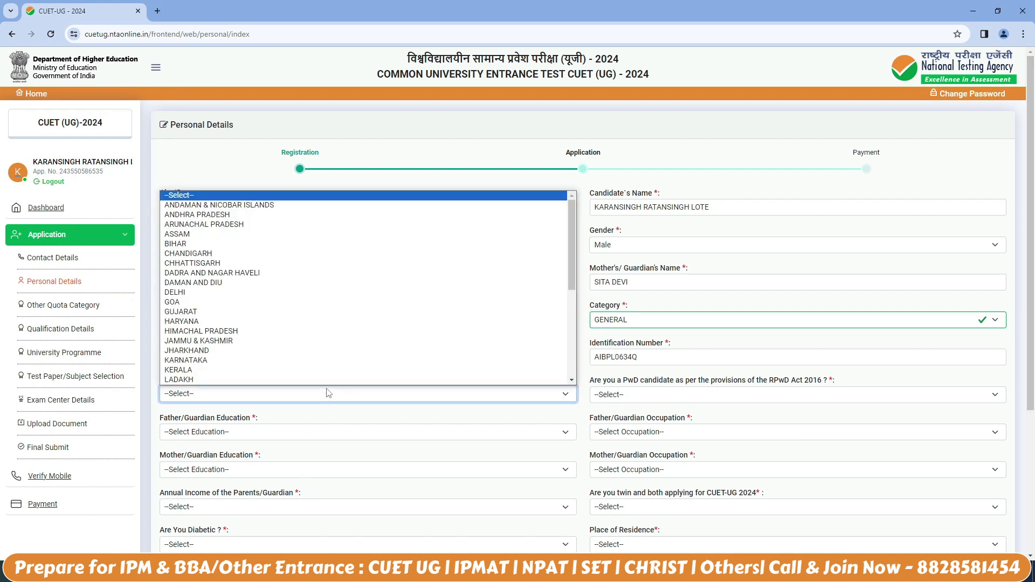
type("mah")
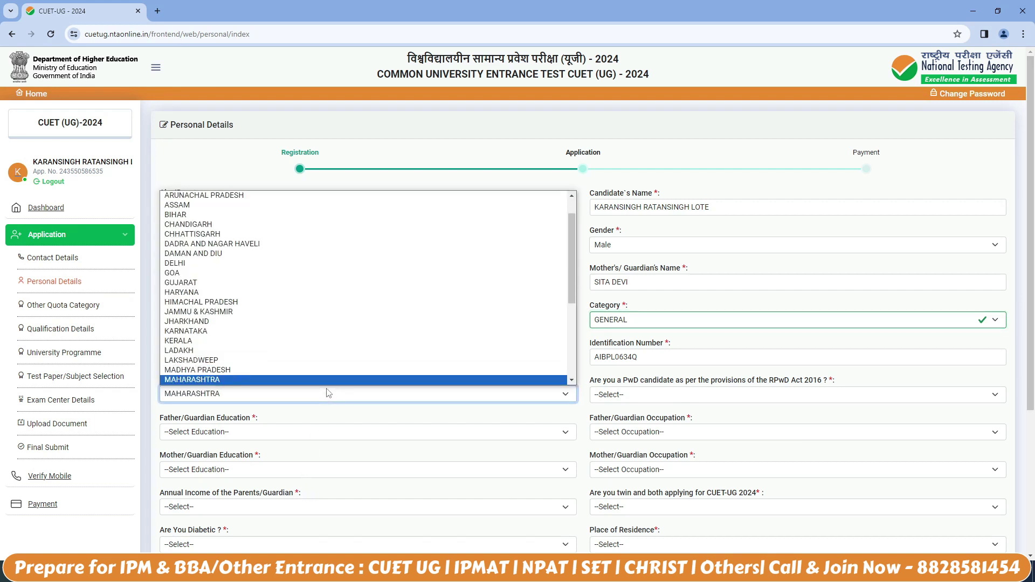
key("Return")
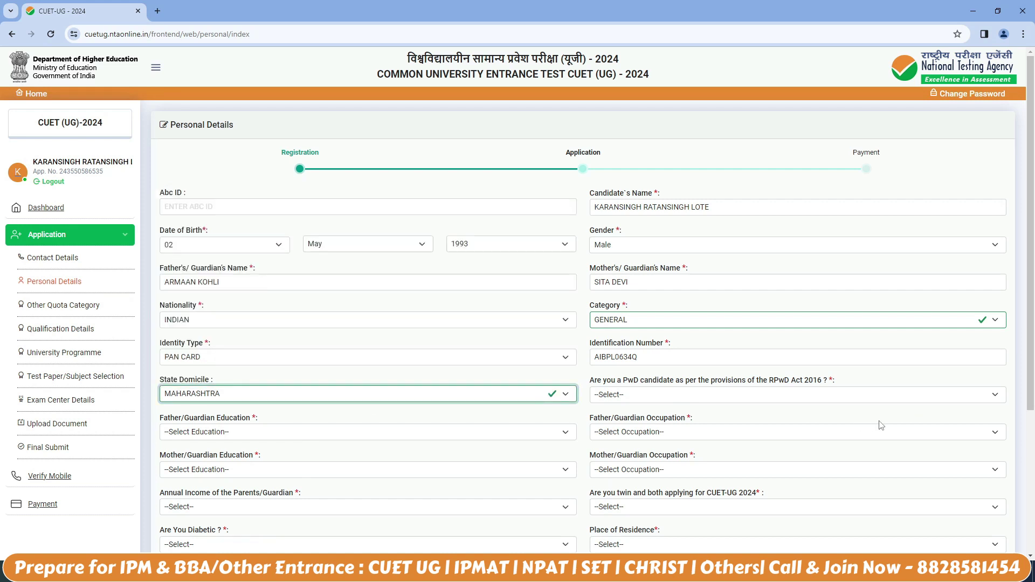
Step: Answer No for PwD and set father's education Graduate, occupation Private Service
left_click(799, 397)
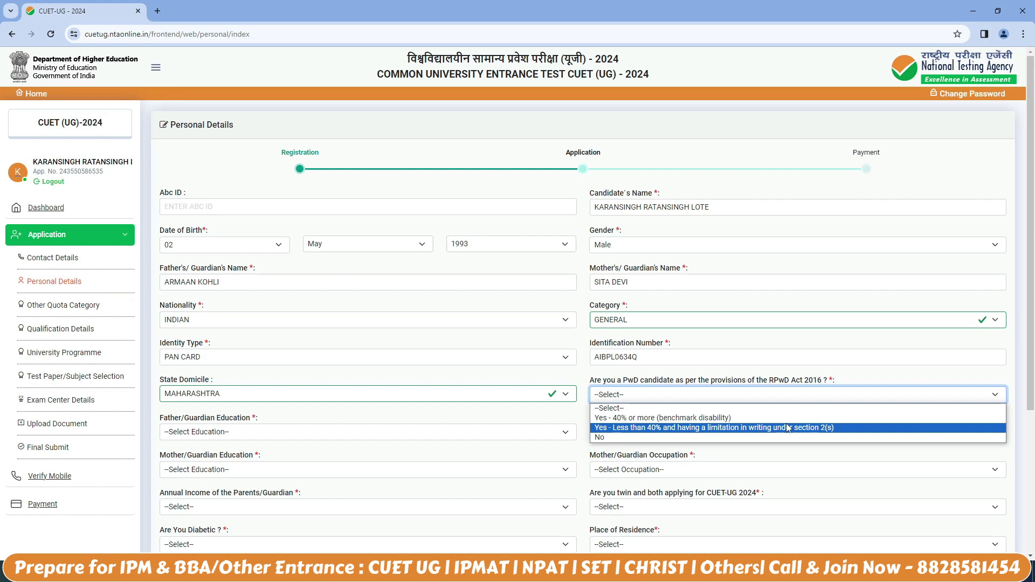
left_click(787, 437)
key("Tab")
key("g")
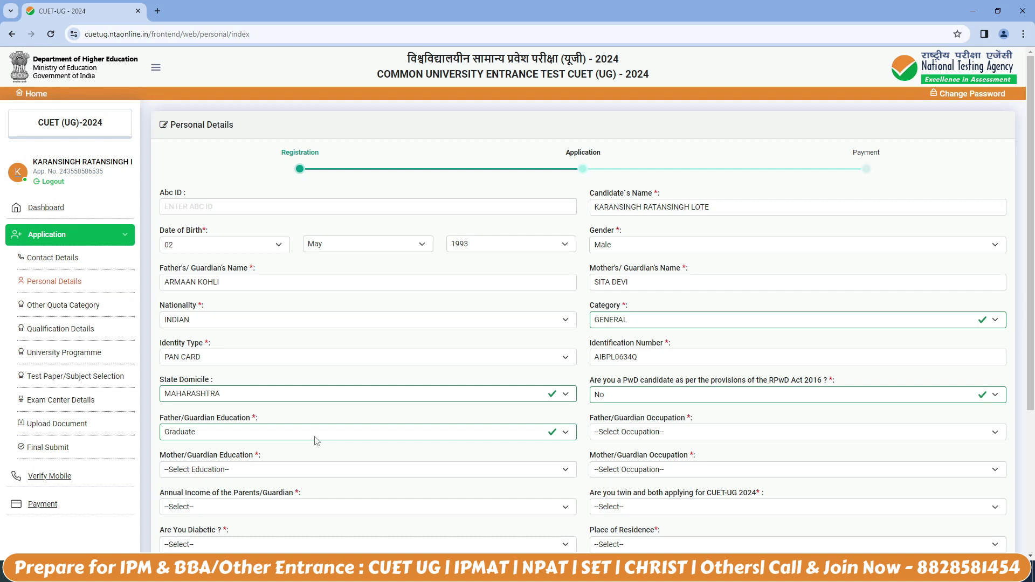
left_click(724, 433)
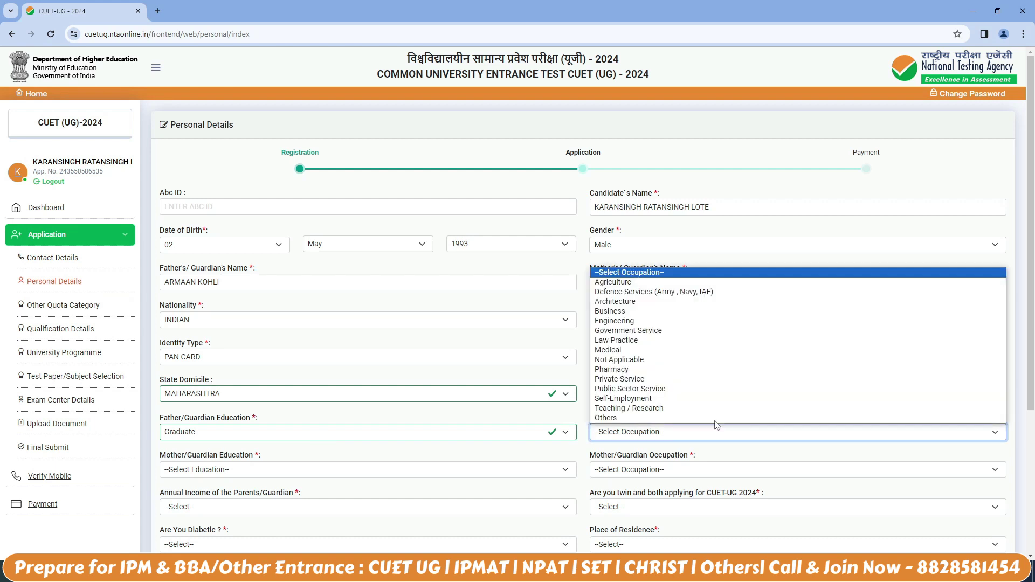
left_click(700, 379)
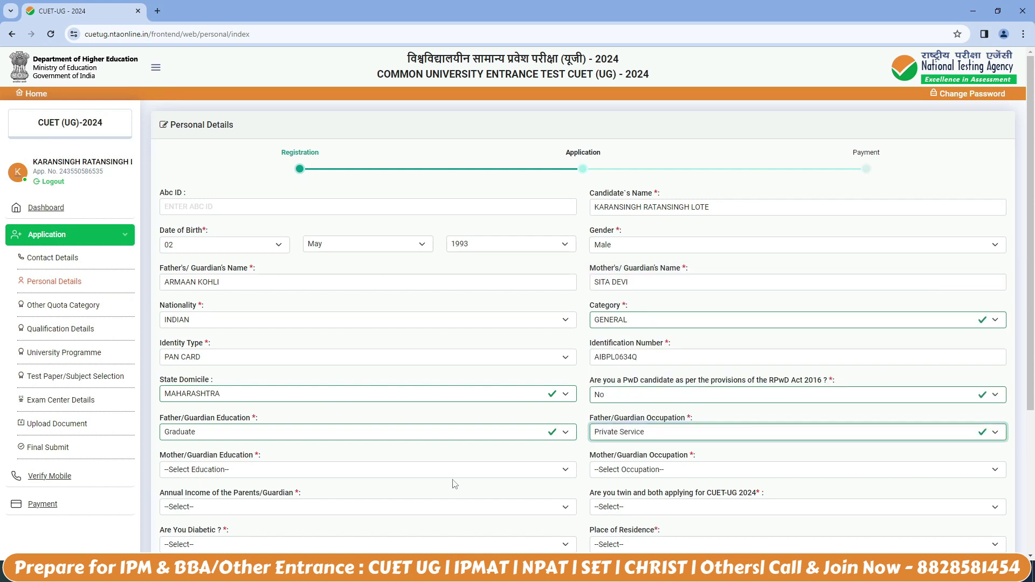
Step: Set mother's education to Graduate and occupation to Others
left_click(413, 468)
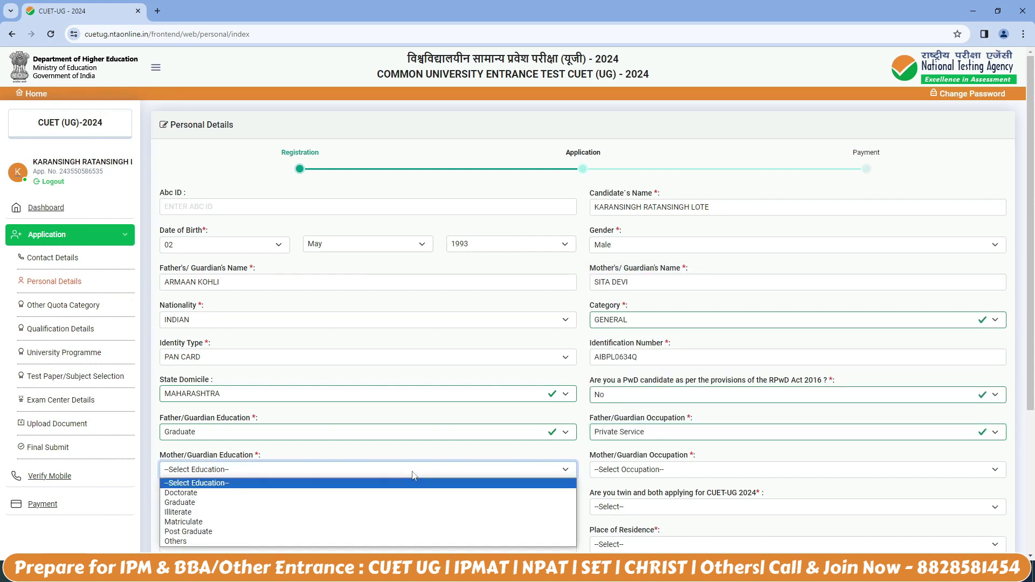
left_click(379, 508)
left_click(674, 474)
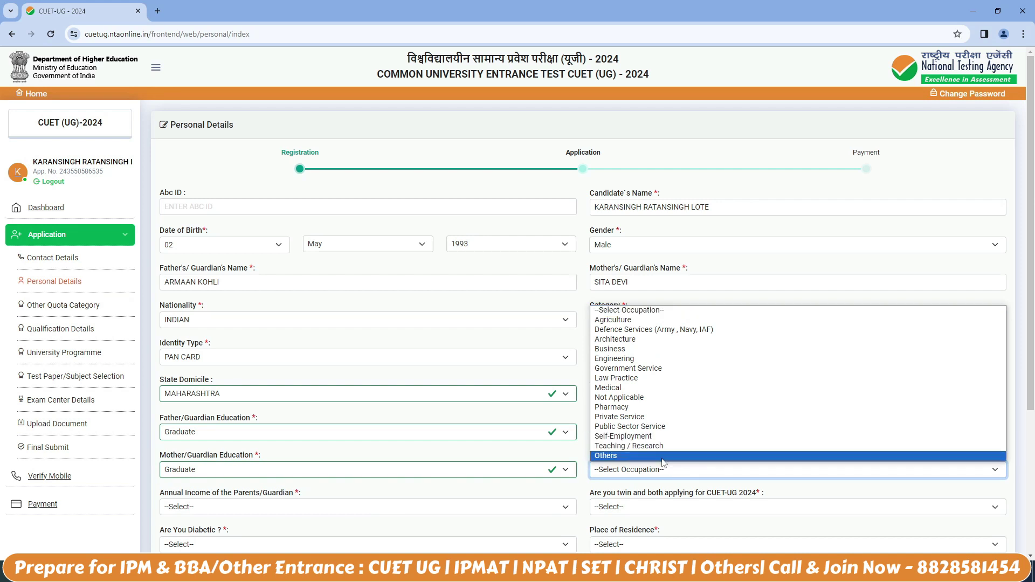
left_click(664, 457)
Step: Set annual income to 100001 – 200000 and answer No to the twin question
scroll(537, 471, "down", 3)
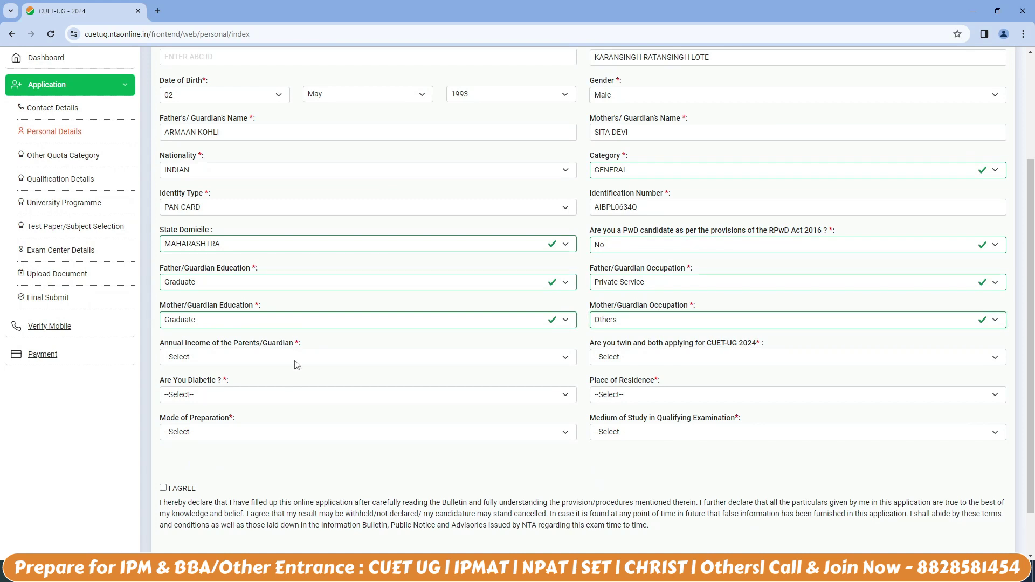
left_click(296, 358)
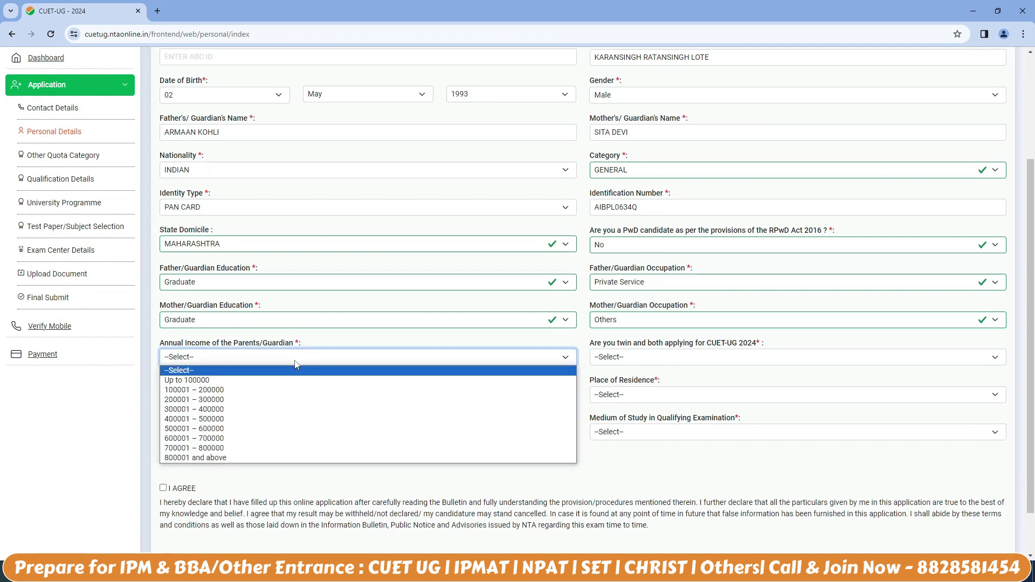
left_click(279, 390)
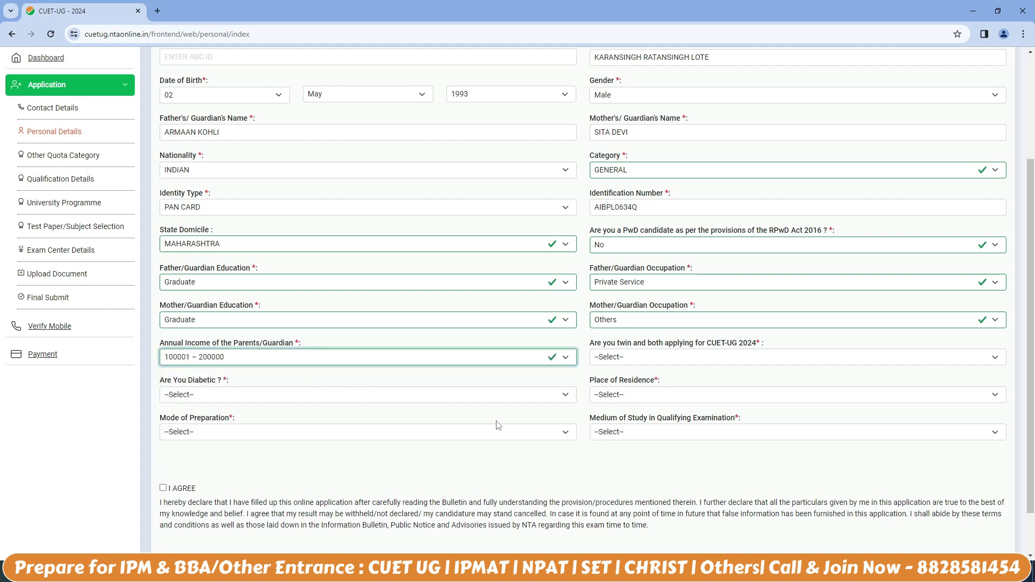
left_click(695, 358)
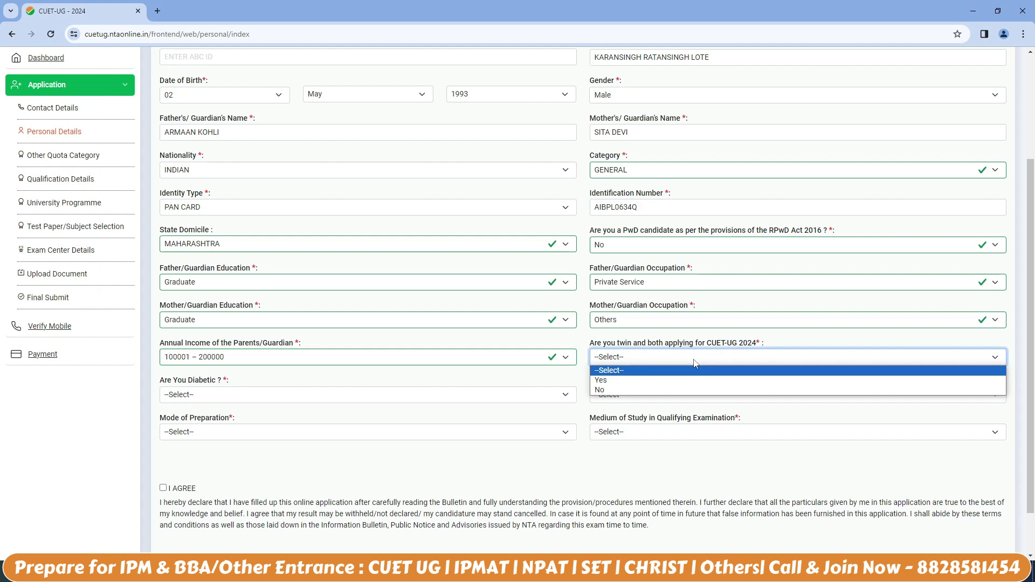
left_click(687, 390)
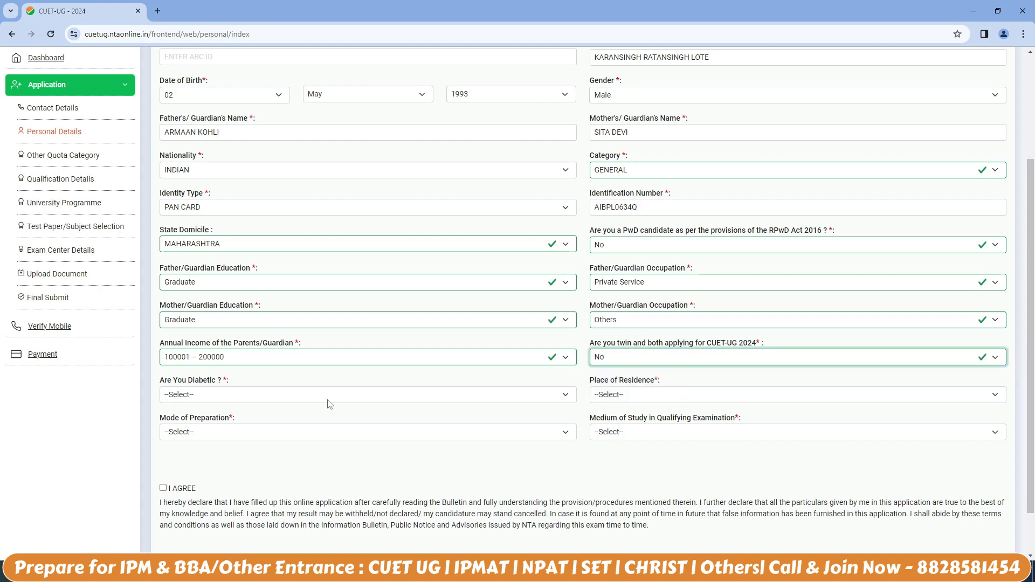
Step: Answer No to diabetic, set residence URBAN and preparation mode Online Coaching
left_click(302, 397)
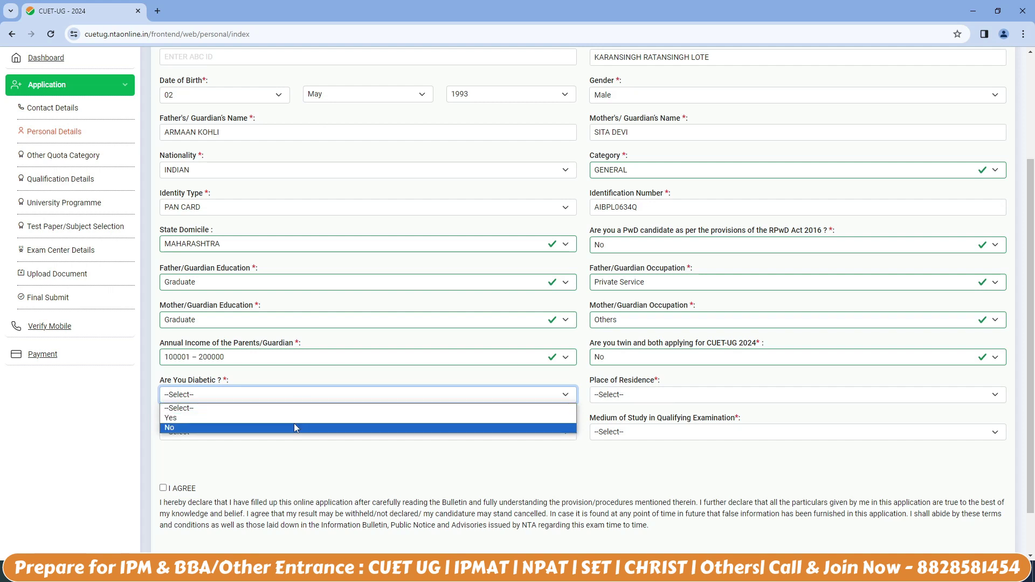
left_click(294, 426)
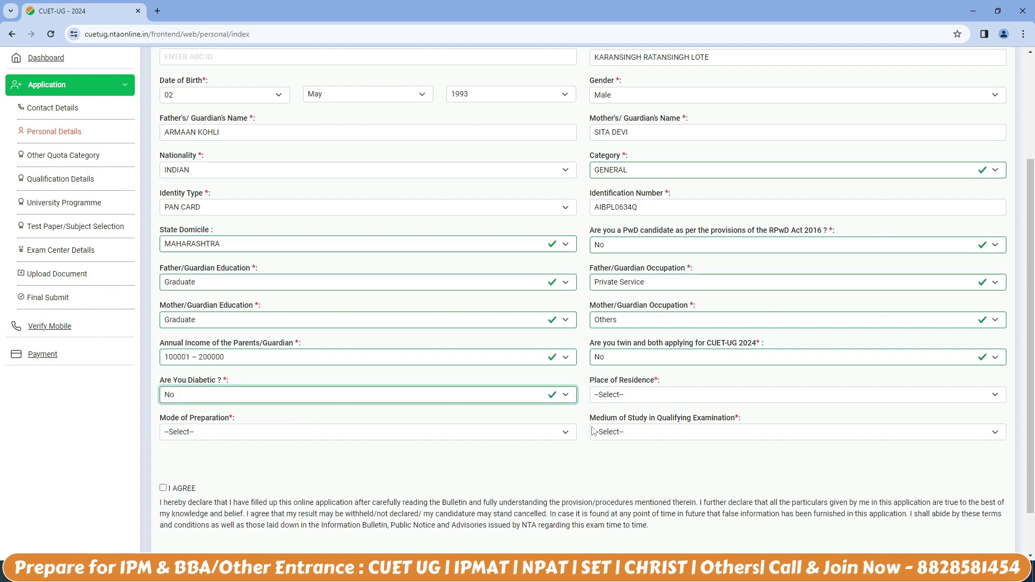
left_click(657, 396)
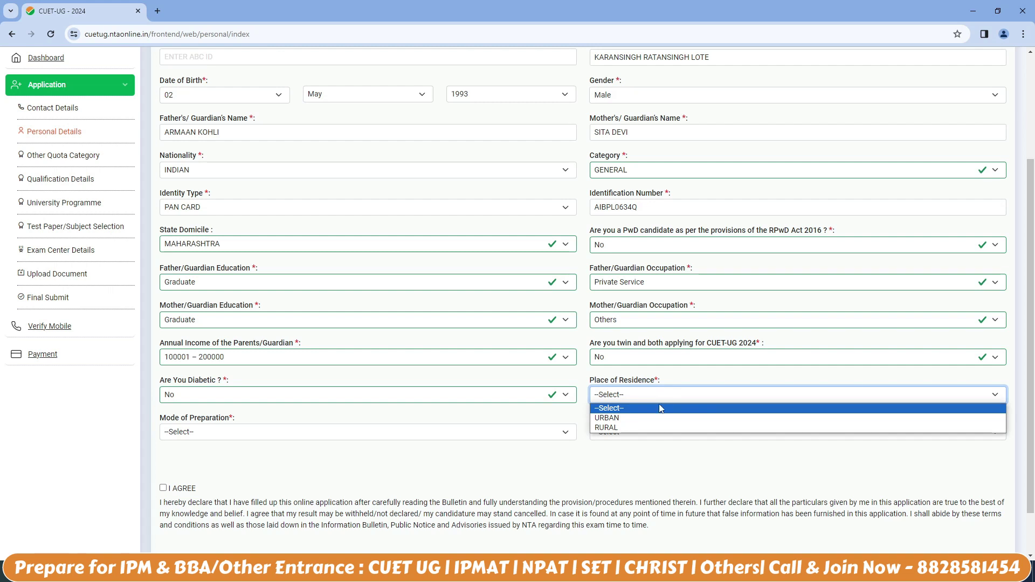
left_click(668, 419)
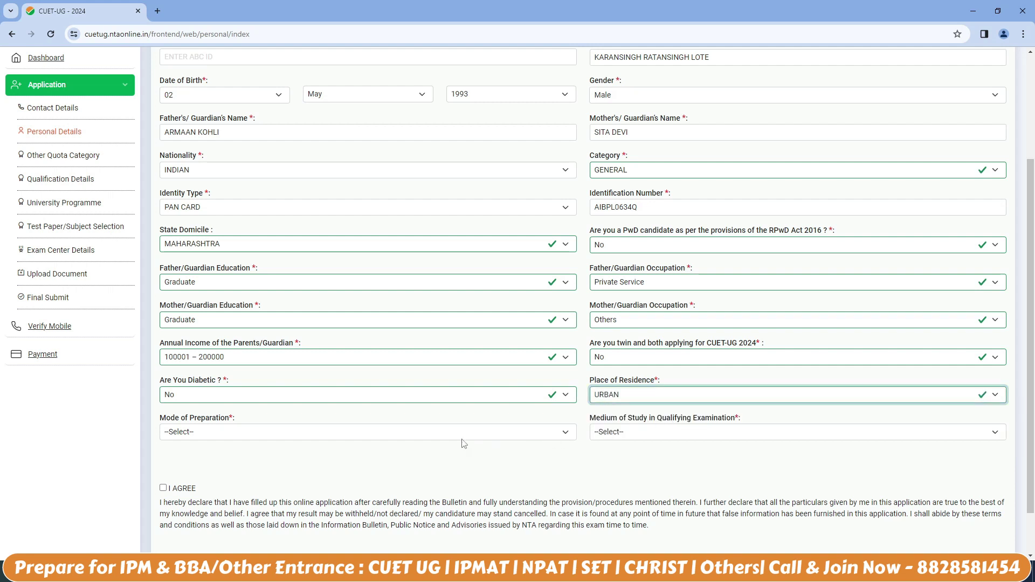
left_click(323, 436)
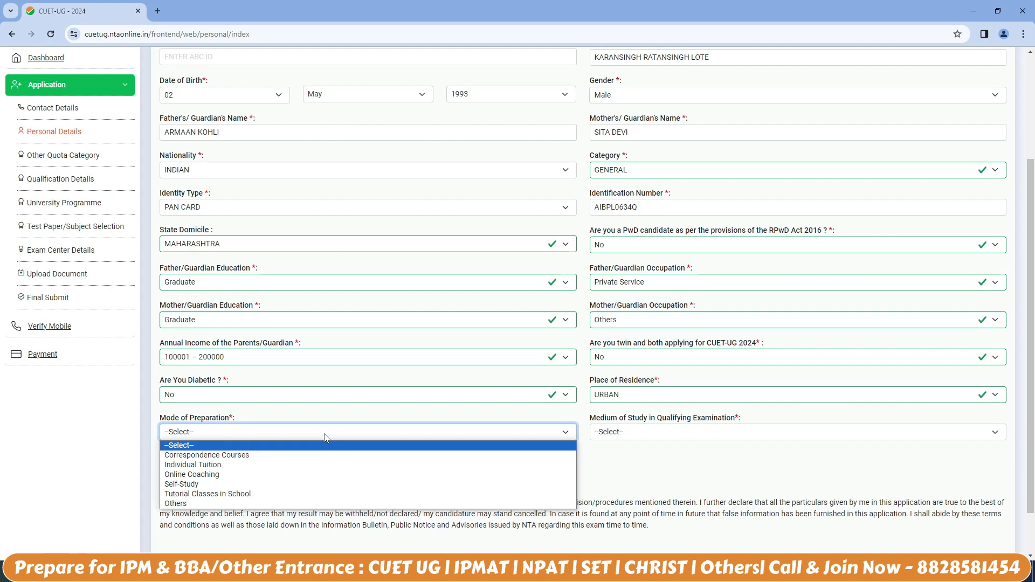
left_click(316, 475)
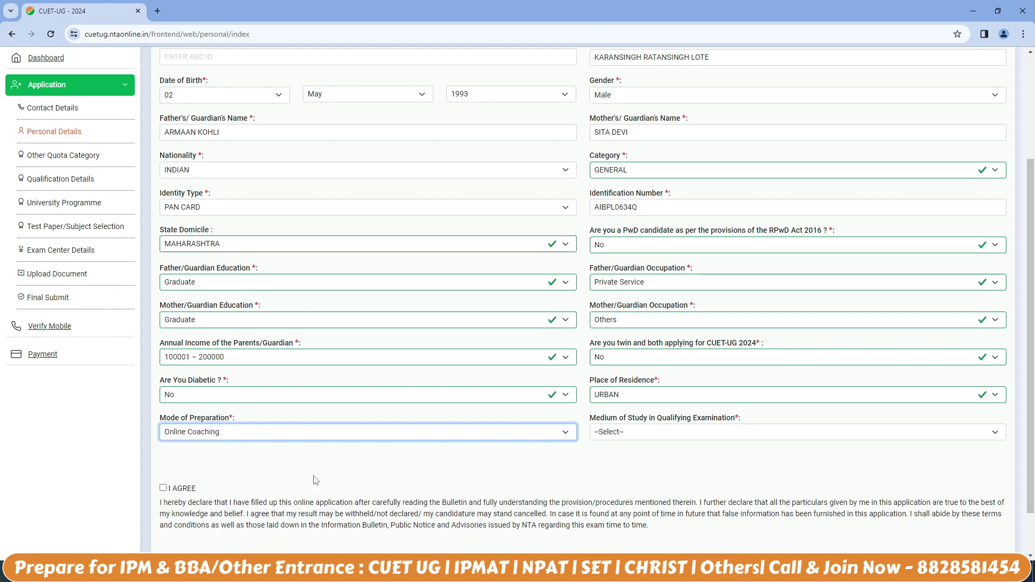
Step: Set medium of study to English and accept the declaration
left_click(676, 436)
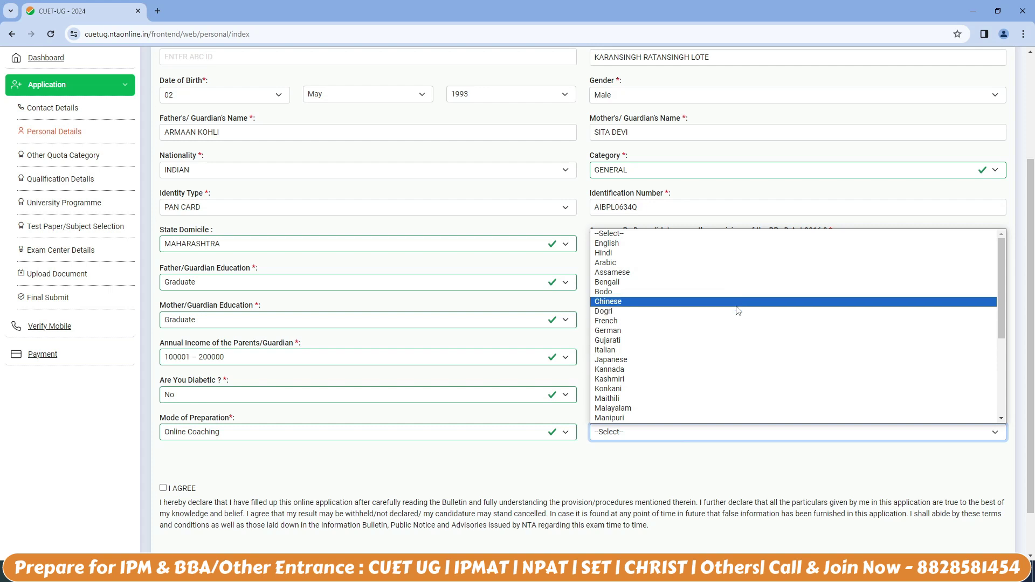
left_click(726, 244)
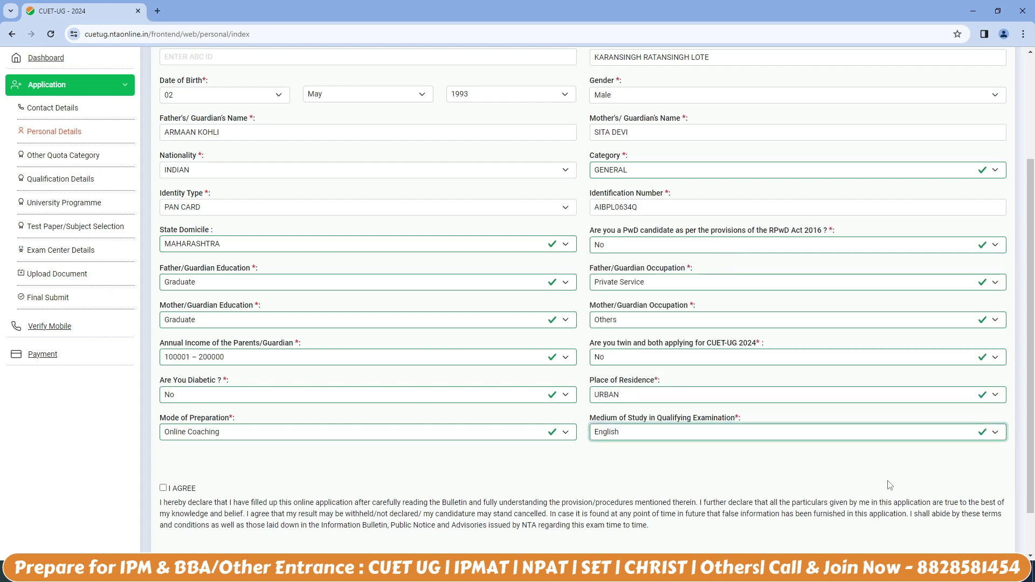
scroll(362, 462, "down", 1)
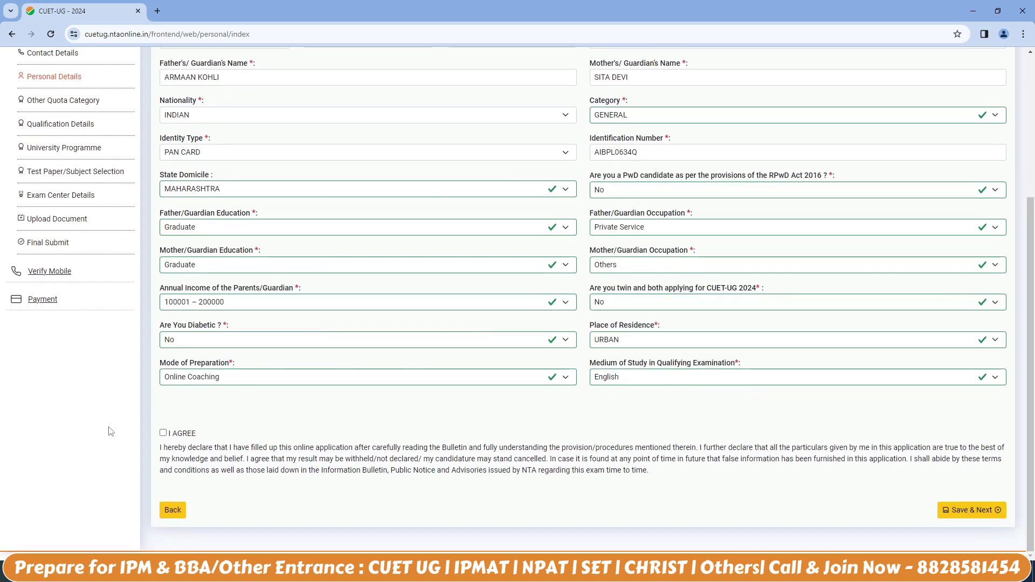
left_click(163, 433)
Step: Save the personal details, then answer No for below poverty line and Kashmiri migrant
left_click(971, 510)
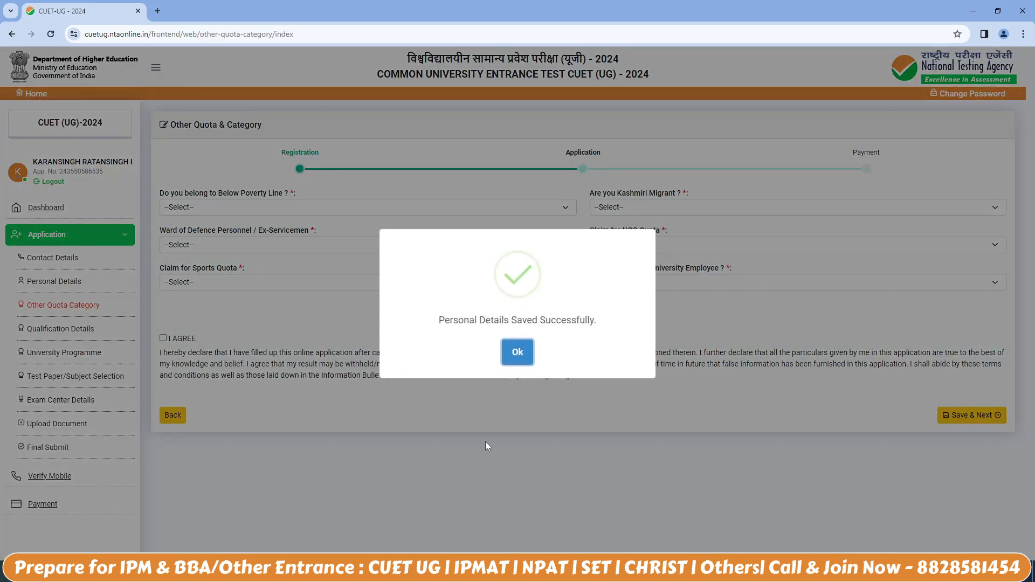
left_click(516, 353)
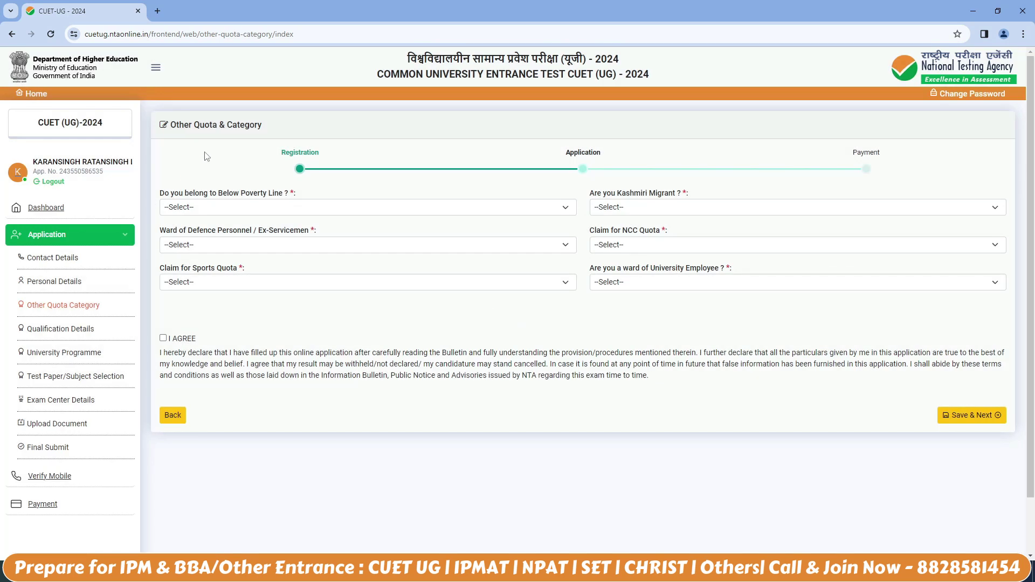
left_click(223, 211)
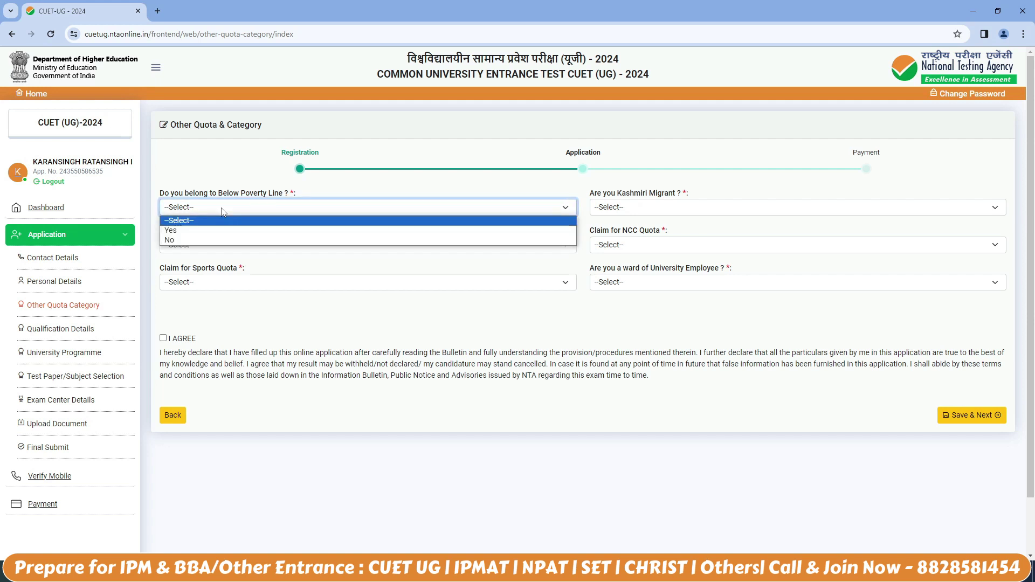
left_click(224, 240)
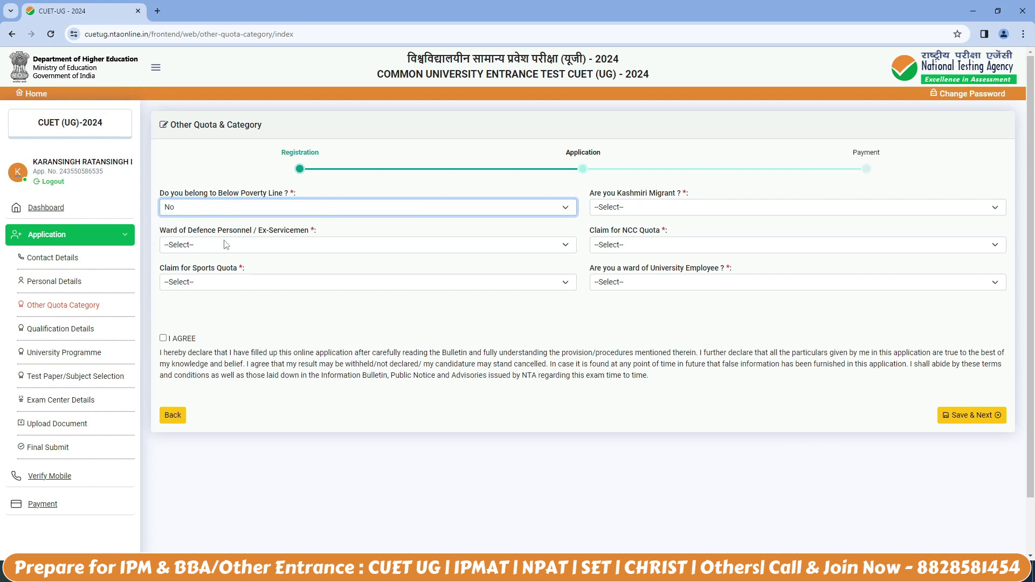
left_click(646, 208)
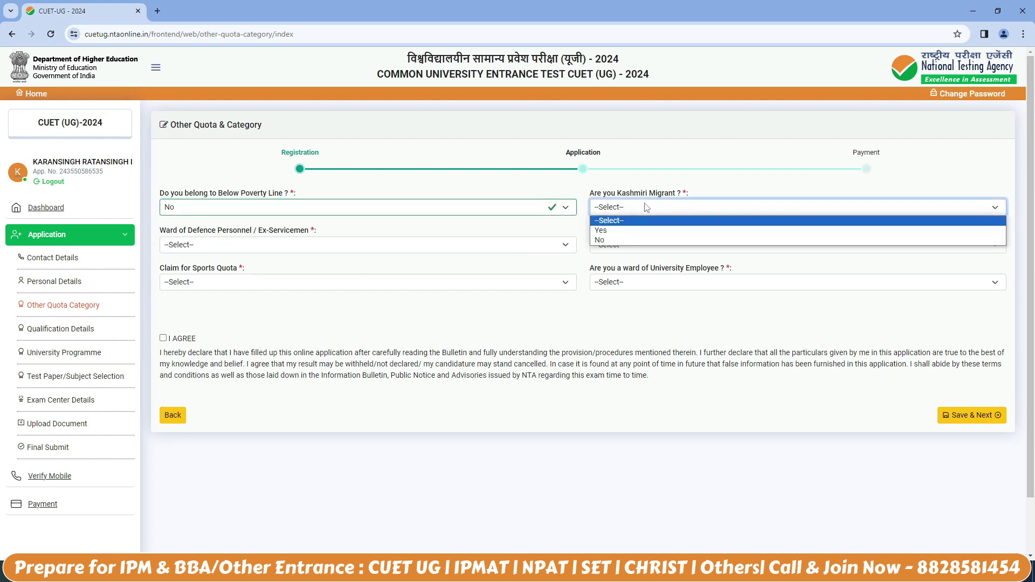
left_click(639, 240)
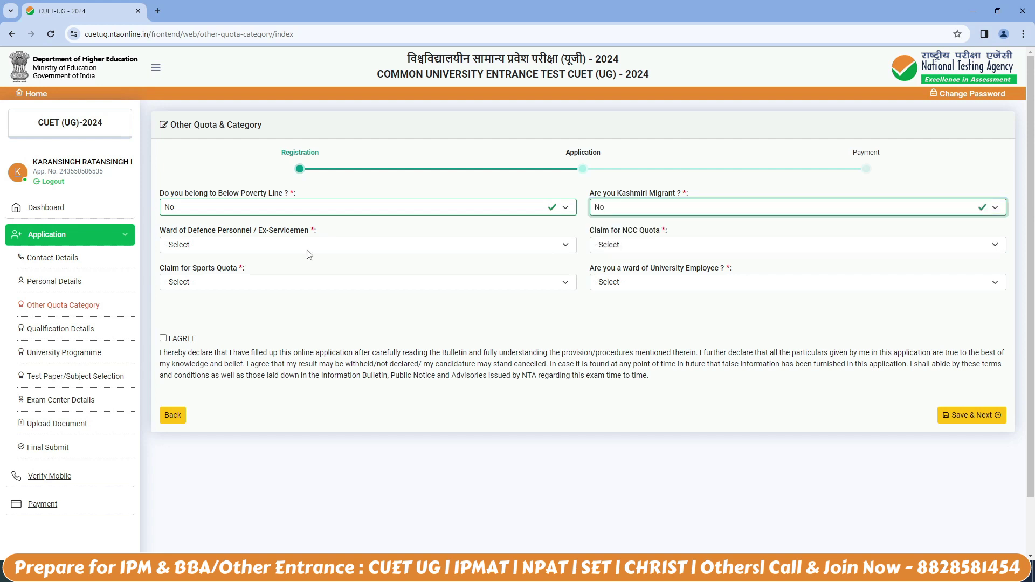
Step: Answer No for defence personnel ward and NCC quota
left_click(333, 246)
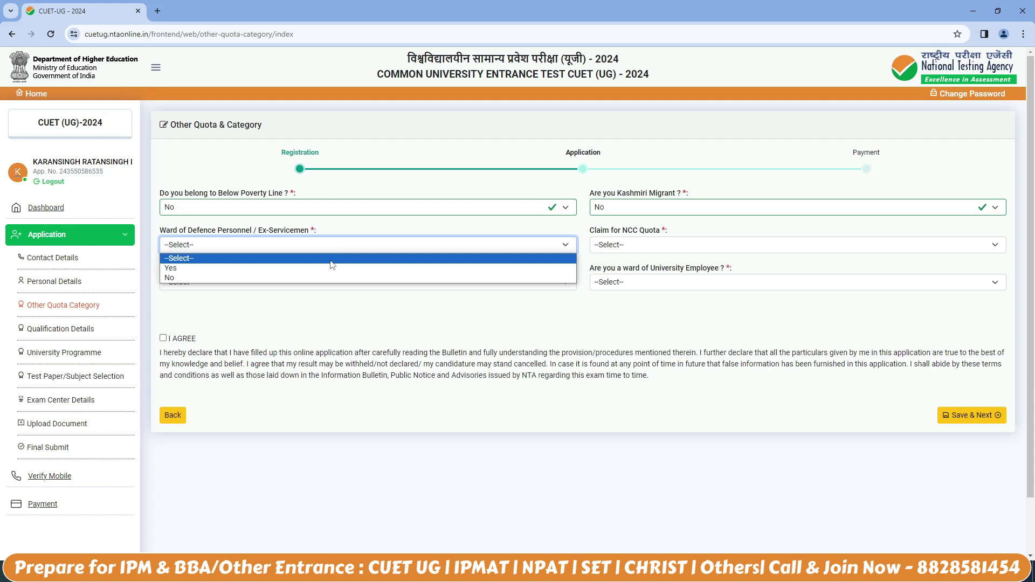
left_click(331, 277)
left_click(657, 248)
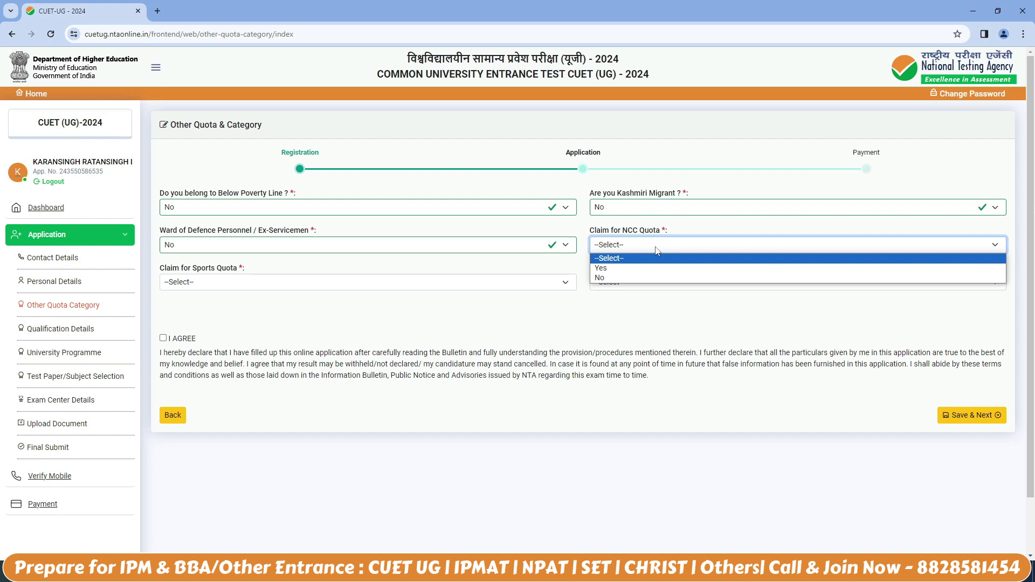
left_click(657, 268)
left_click(657, 246)
left_click(657, 278)
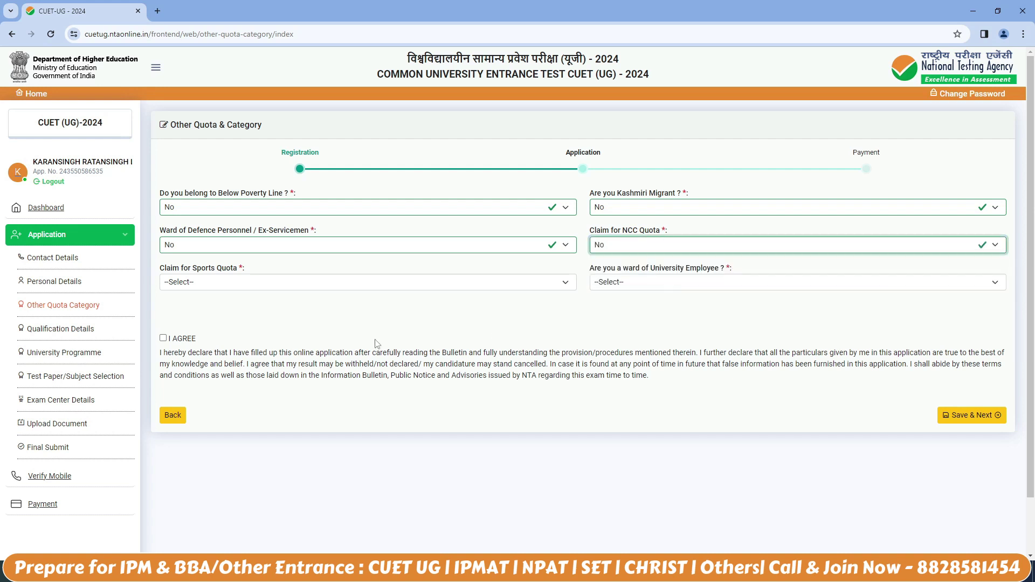
Step: Answer No for sports quota and university employee ward, agree, and save
left_click(278, 283)
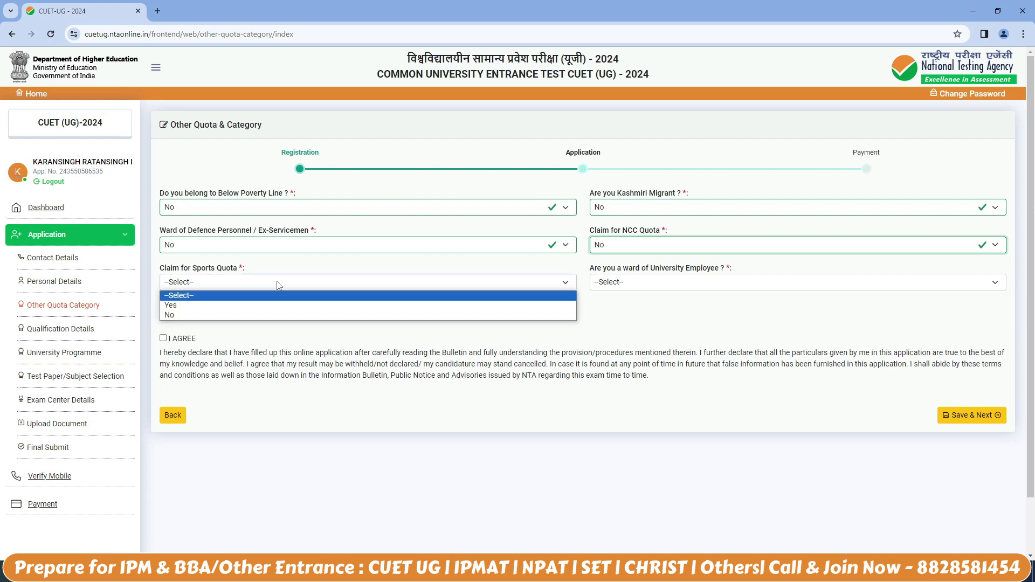
left_click(270, 315)
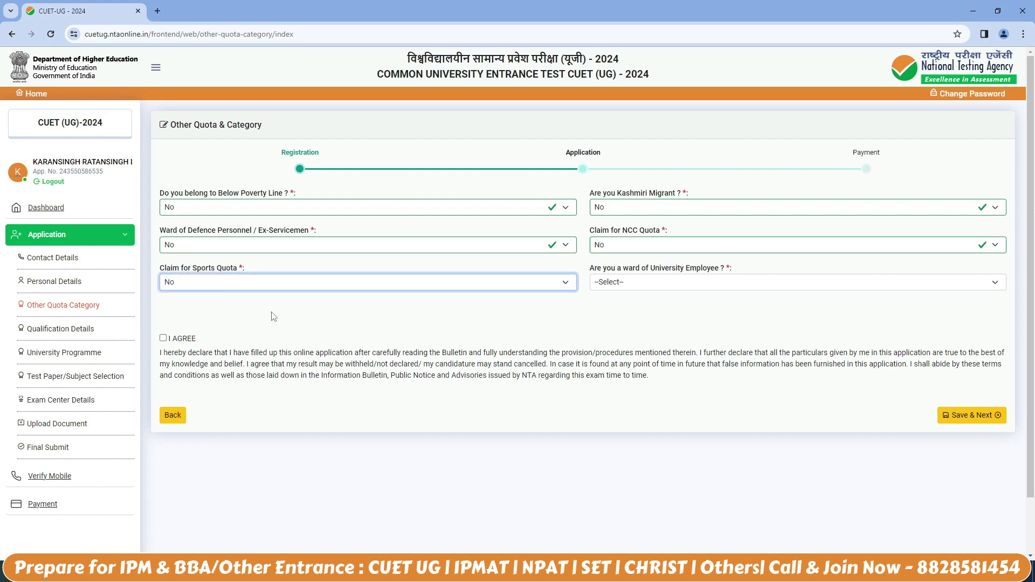
left_click(695, 290)
left_click(667, 317)
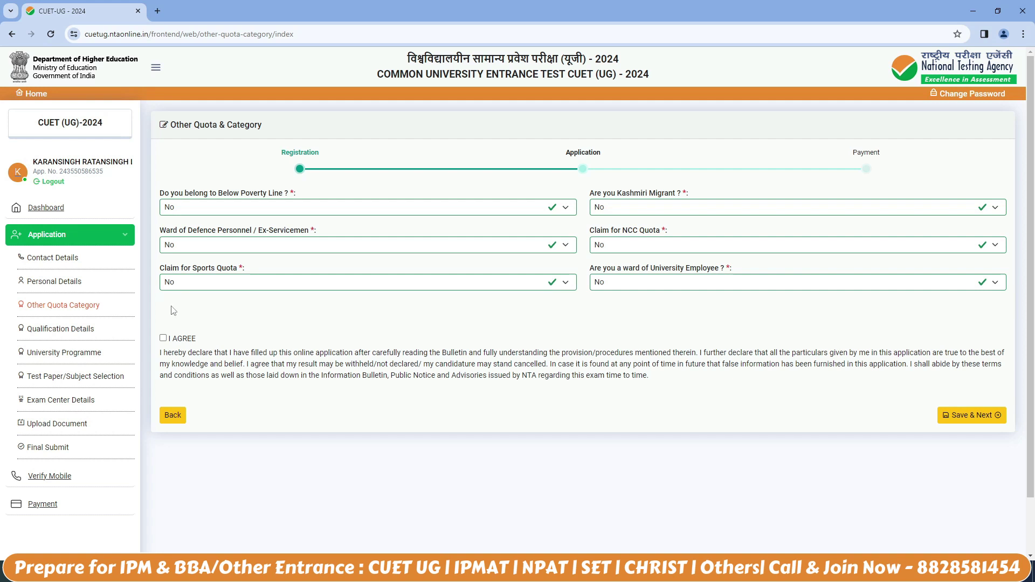
left_click(163, 338)
left_click(992, 415)
left_click(527, 354)
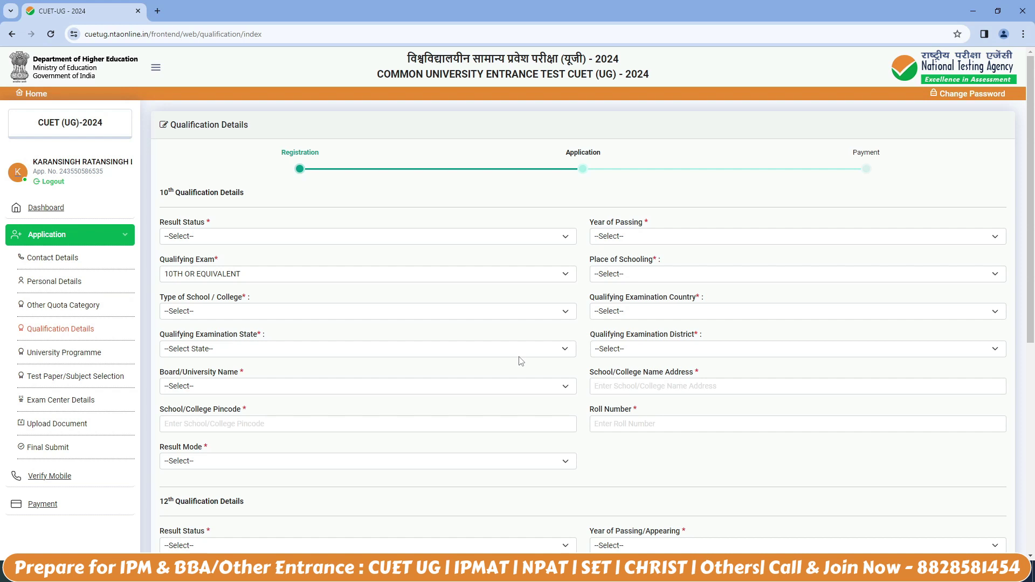
Step: Set the 10th result status to Passed, year of passing 2008, and place of schooling Urban
left_click(353, 238)
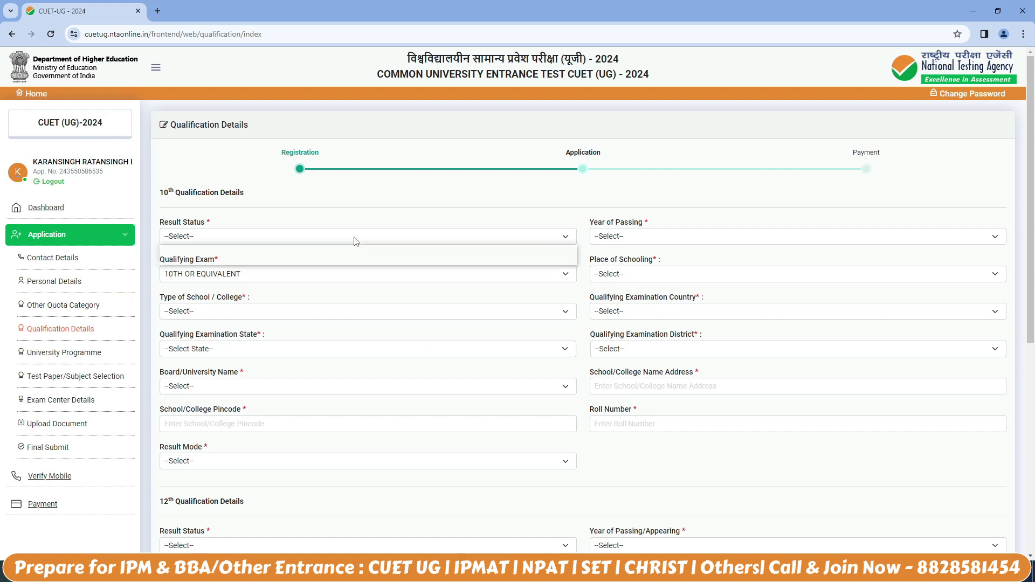
left_click(351, 259)
left_click(680, 236)
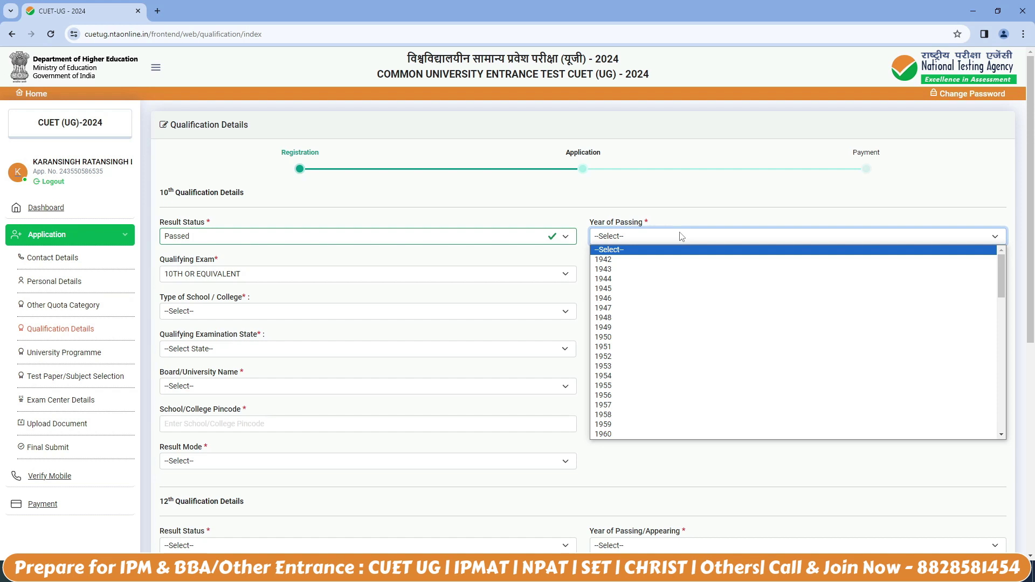
key("2")
key("0")
key("0")
key("8")
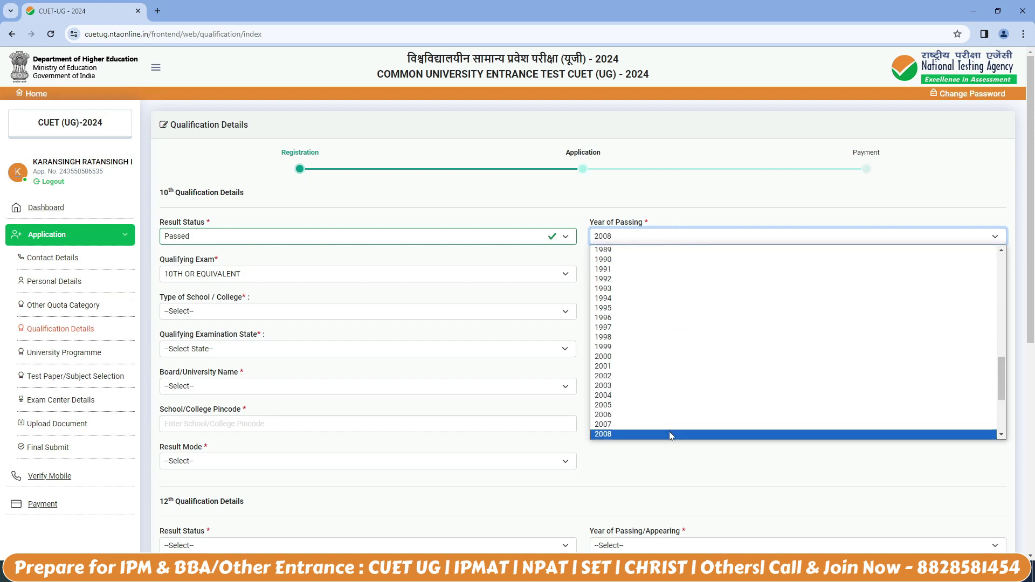
left_click(668, 434)
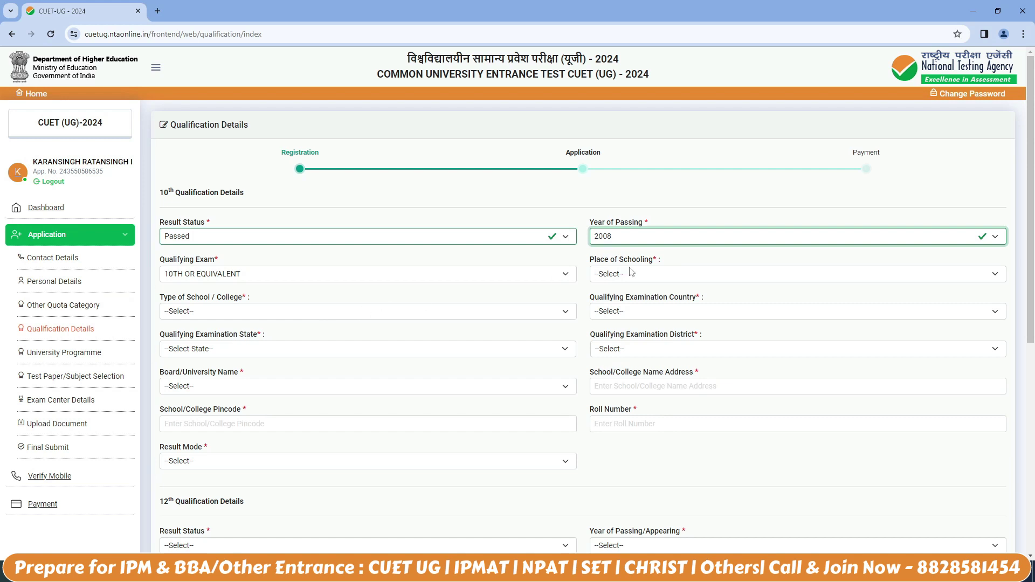
left_click(659, 275)
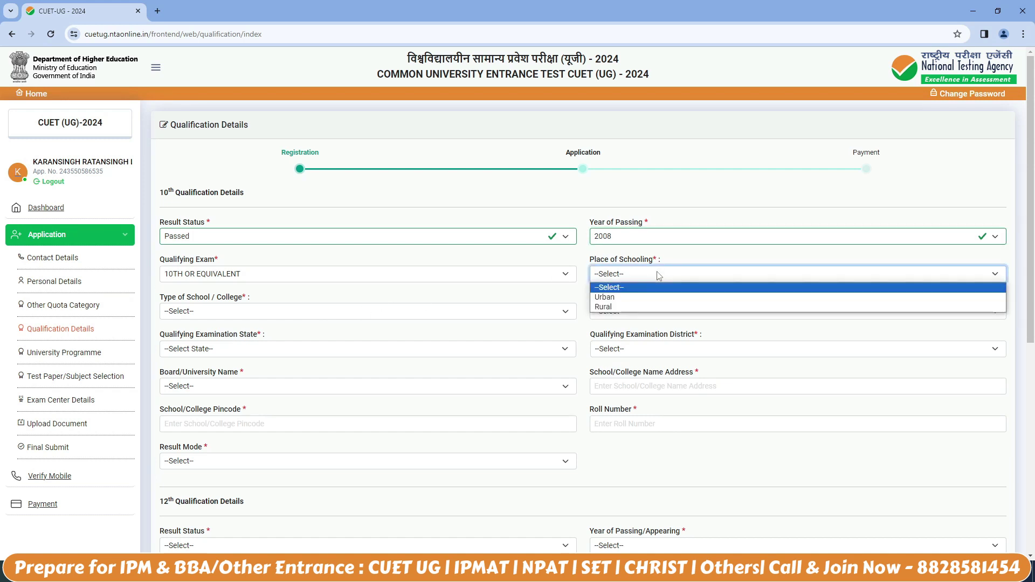
left_click(652, 298)
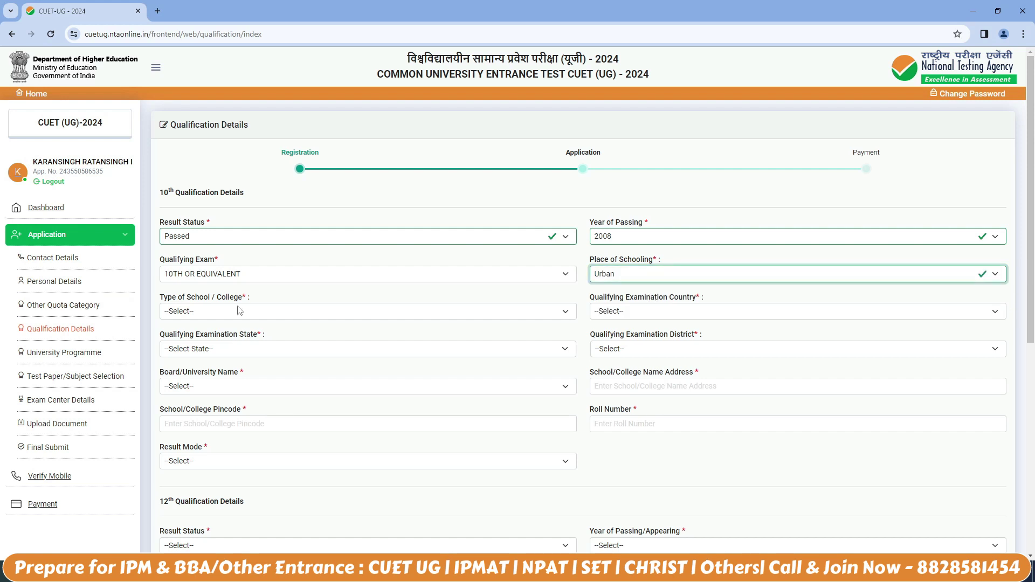
Step: Set the 10th school type to Private Unaided, in INDIA, MAHARASHTRA, Palghar district
left_click(256, 312)
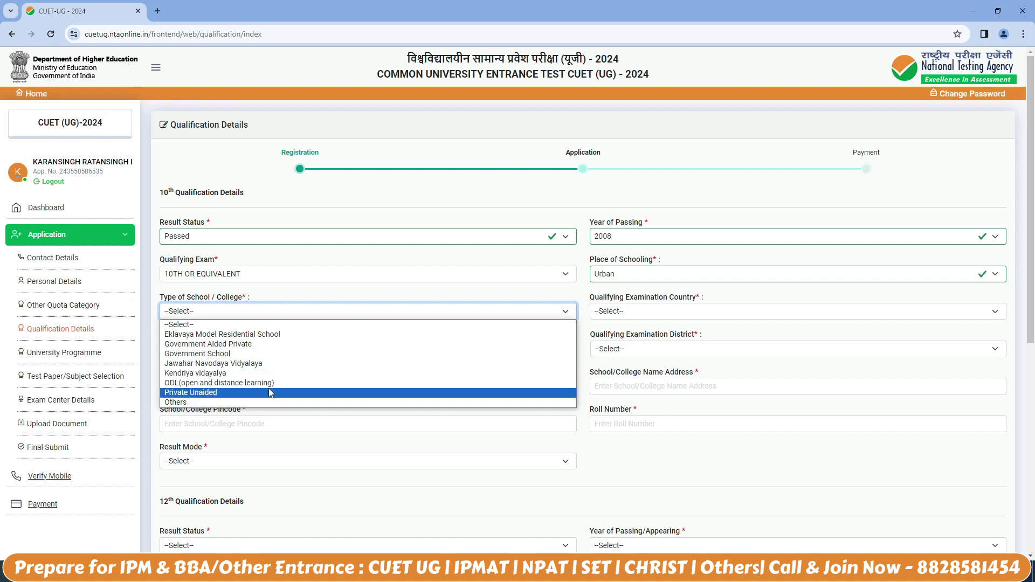
left_click(270, 393)
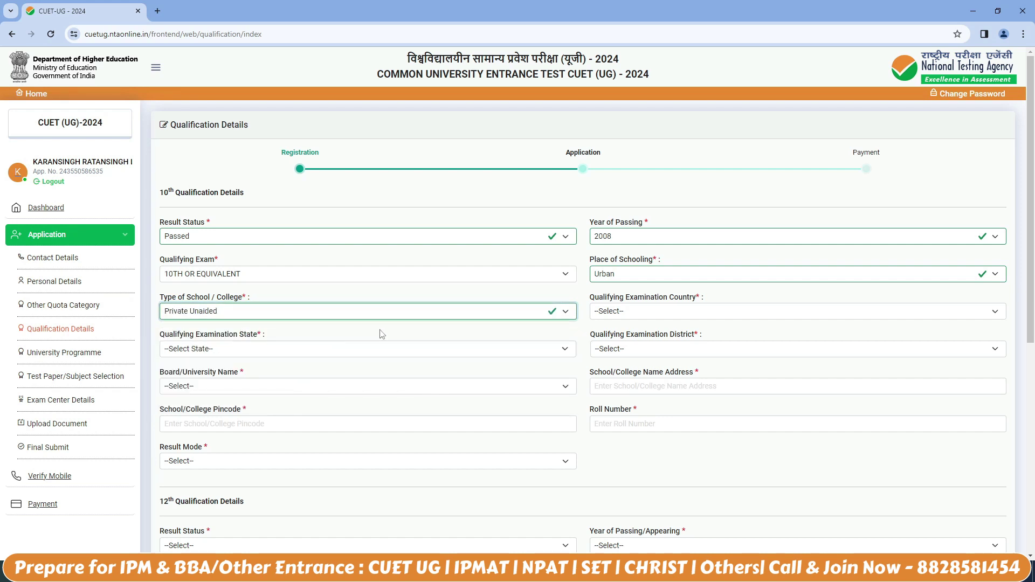
left_click(682, 315)
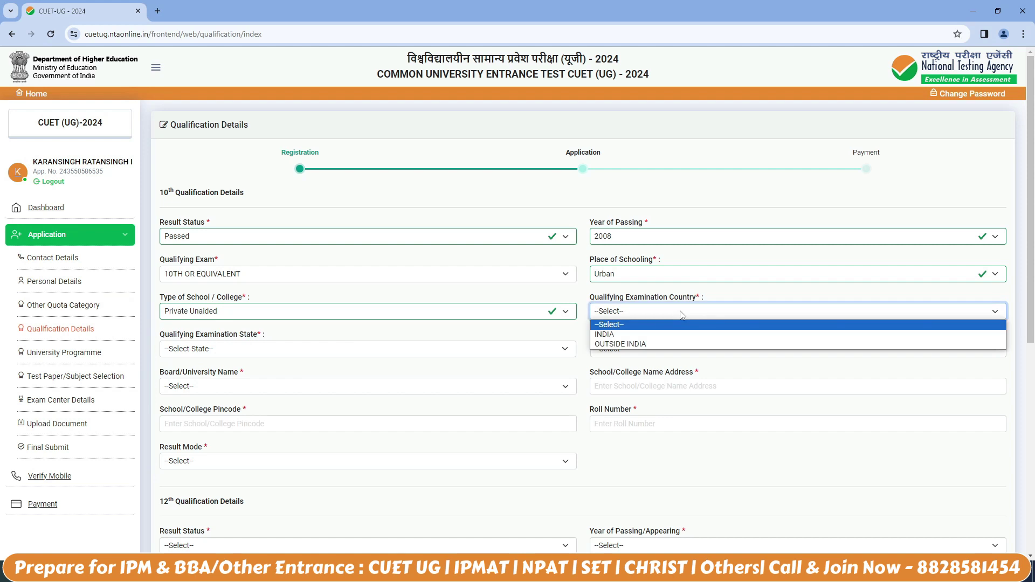
left_click(680, 334)
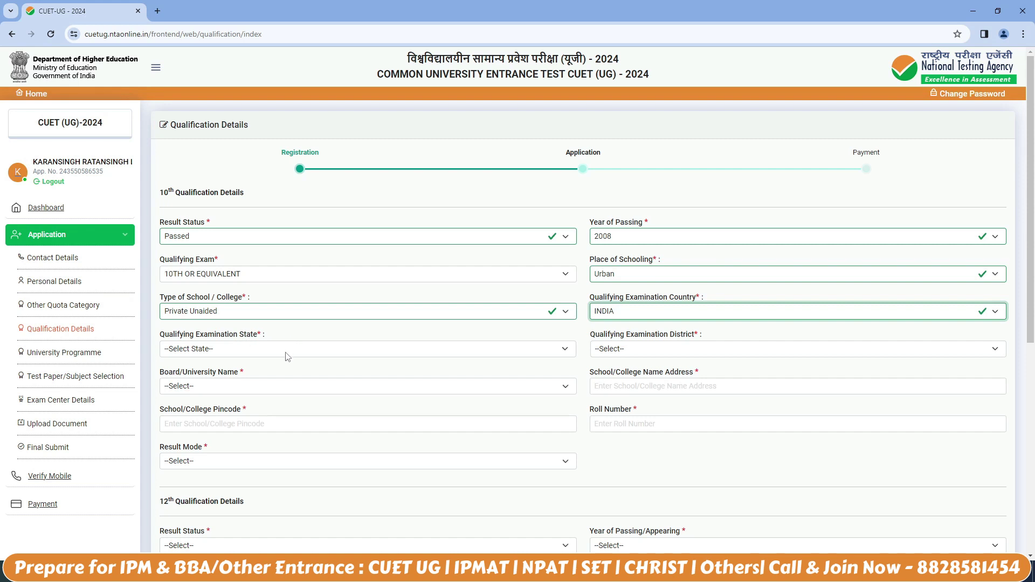
left_click(286, 351)
key("m")
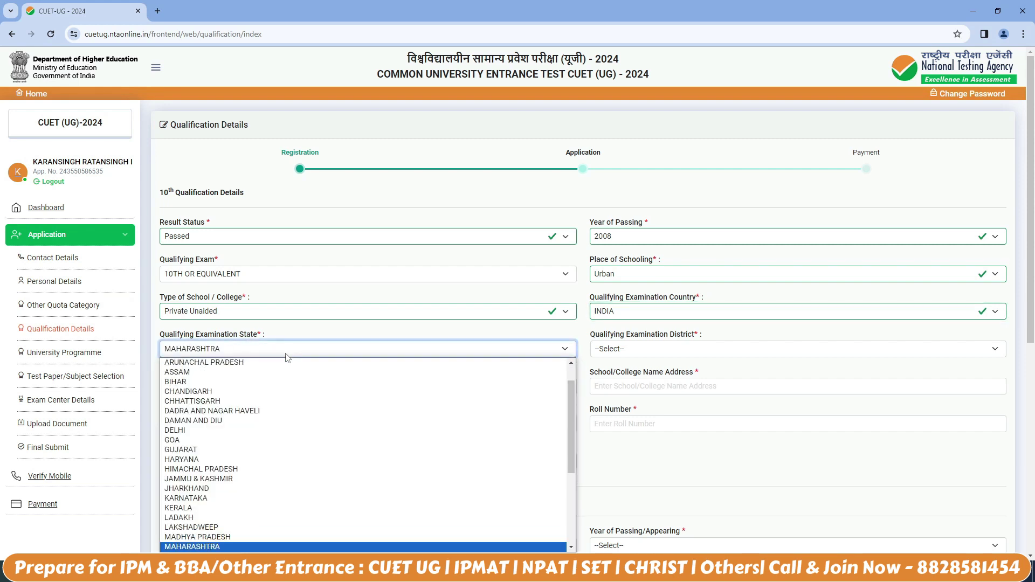
left_click(263, 547)
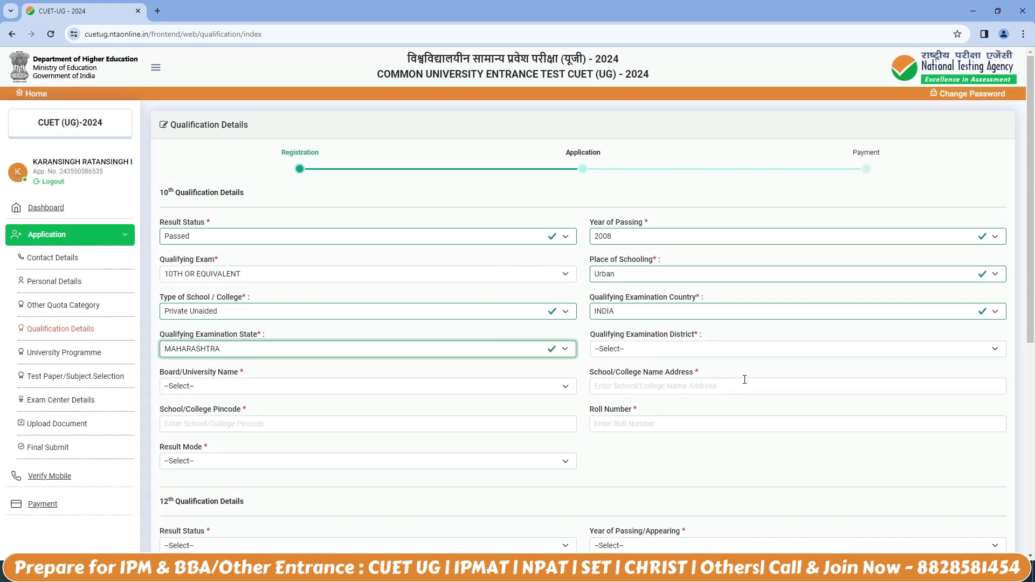
left_click(728, 351)
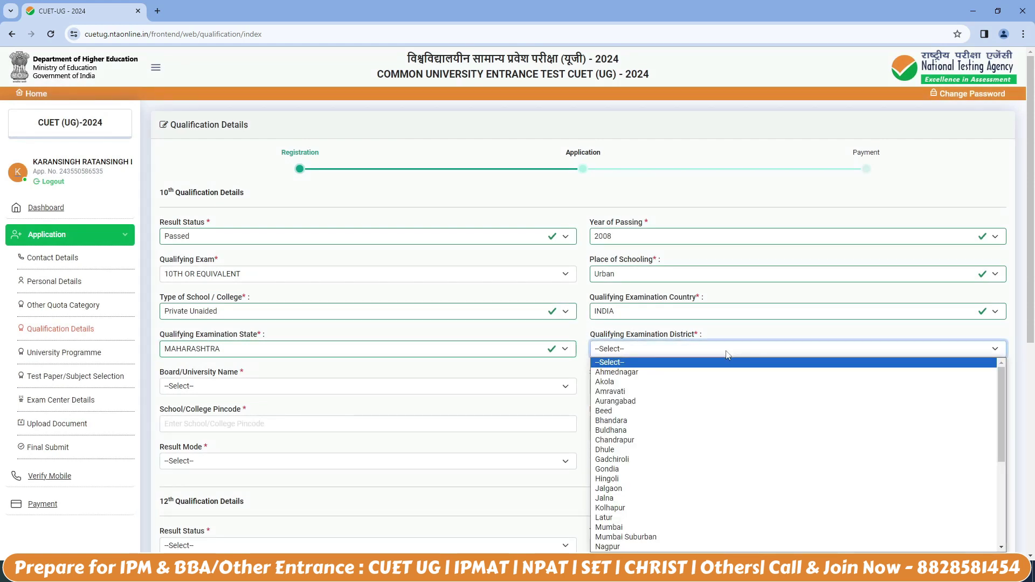
left_click(716, 547)
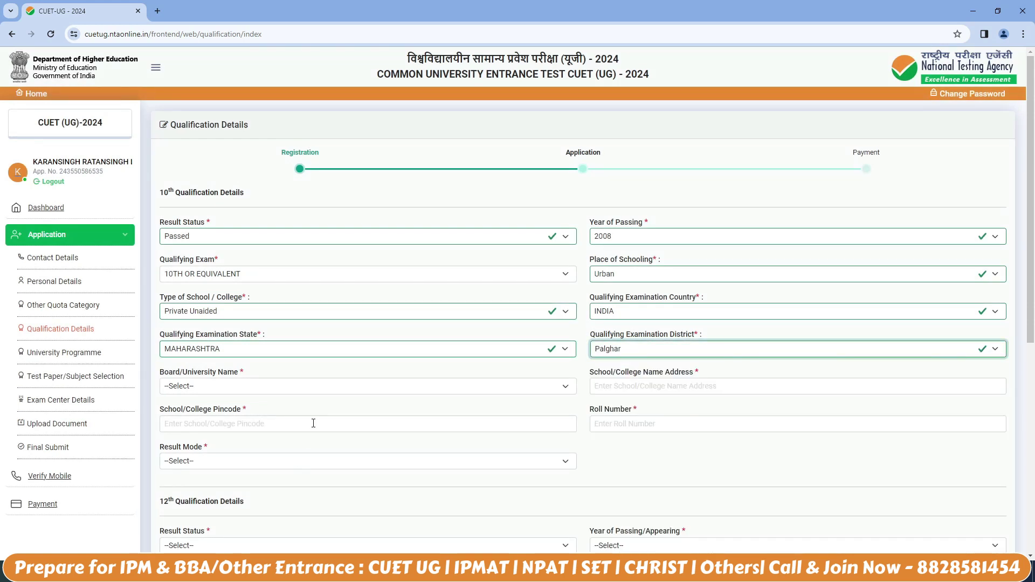
Step: Choose the Maharashtra state board, then enter the school address, pincode and roll number
left_click(331, 386)
scroll(571, 280, "down", 5)
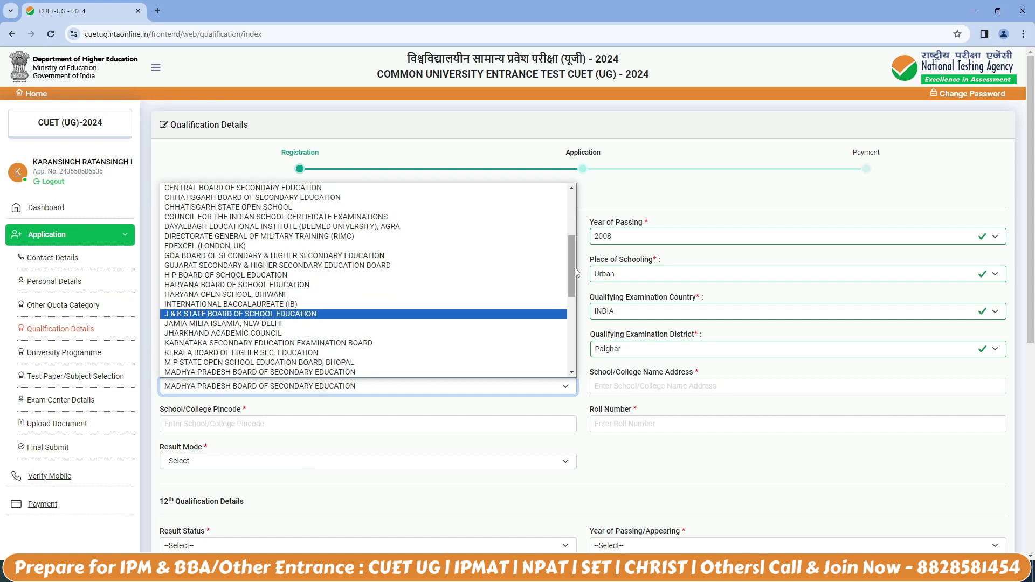
scroll(575, 272, "down", 2)
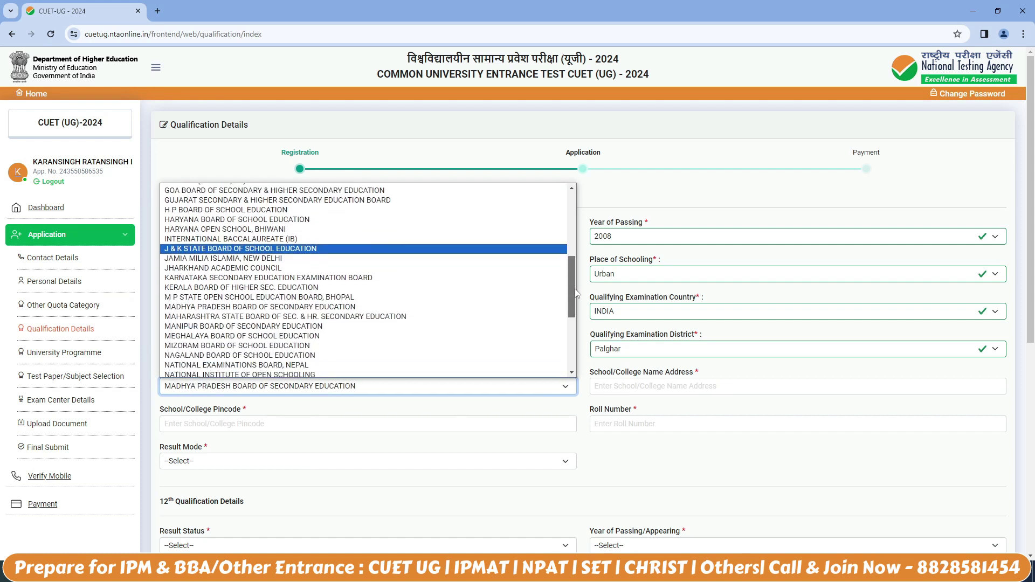
left_click(368, 318)
left_click(745, 386)
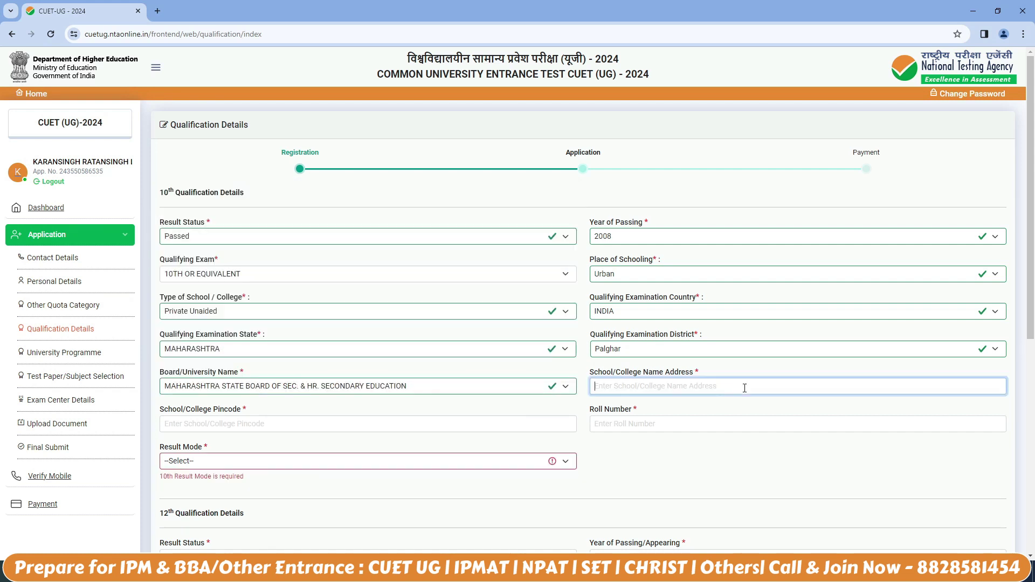
type("chandni chowk, vasai")
left_click(227, 424)
type("401209")
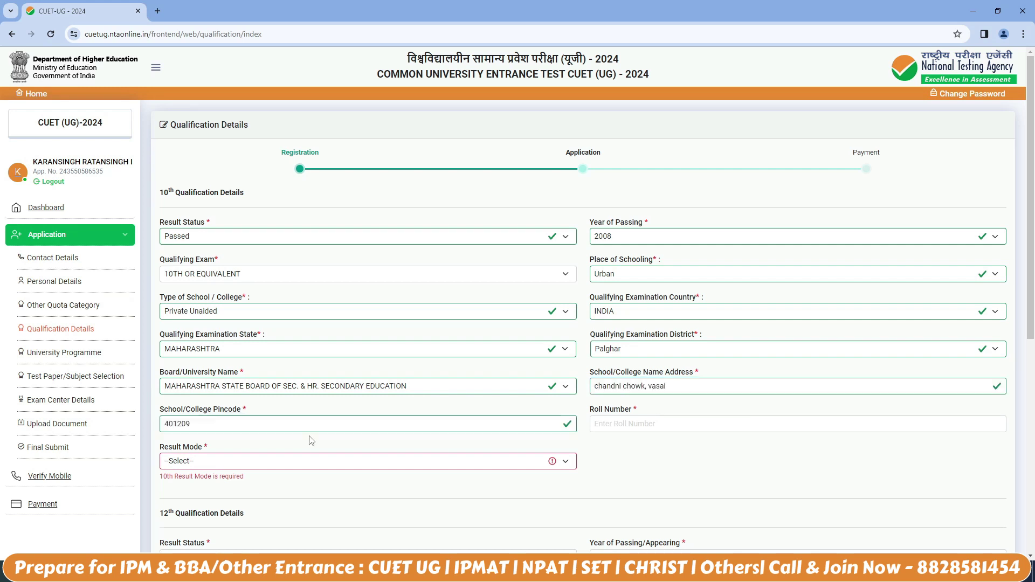
left_click(677, 424)
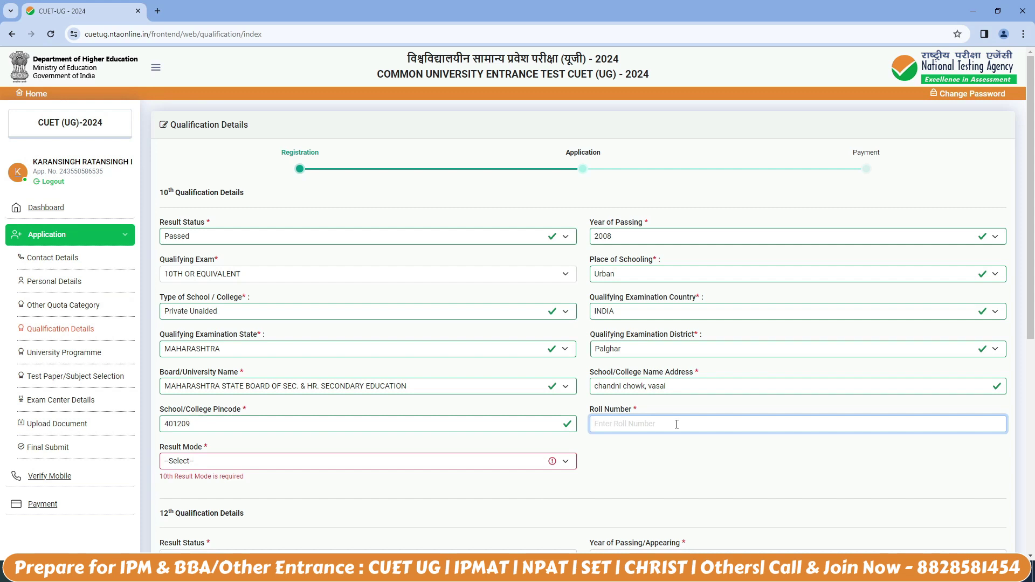
Step: Set the result mode to Percentage with total marks 600 and obtained marks 400 (66.67%)
left_click(272, 466)
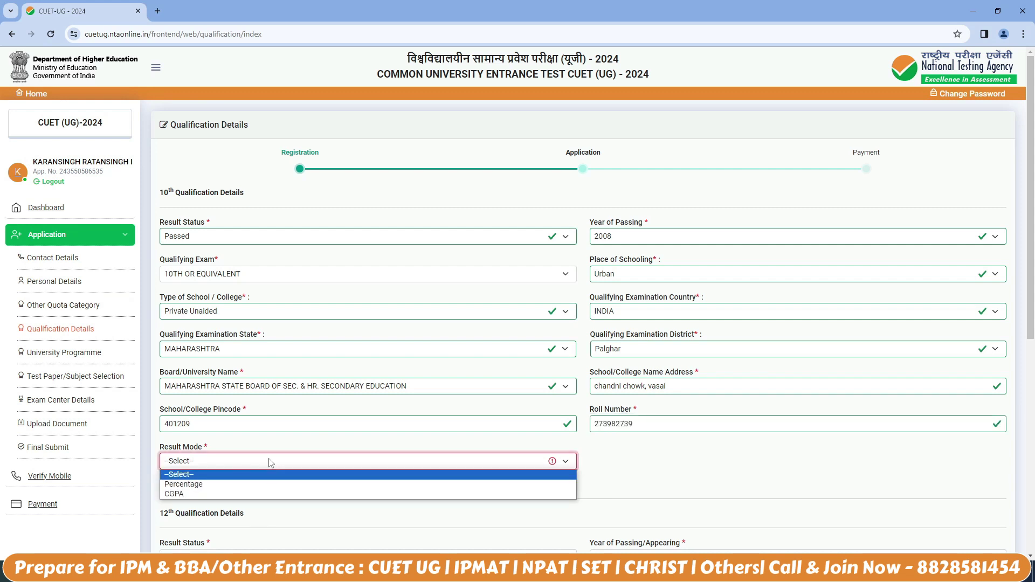
left_click(184, 484)
scroll(183, 484, "down", 3)
left_click(229, 304)
type("400")
left_click_drag(217, 304, 153, 297)
type("600")
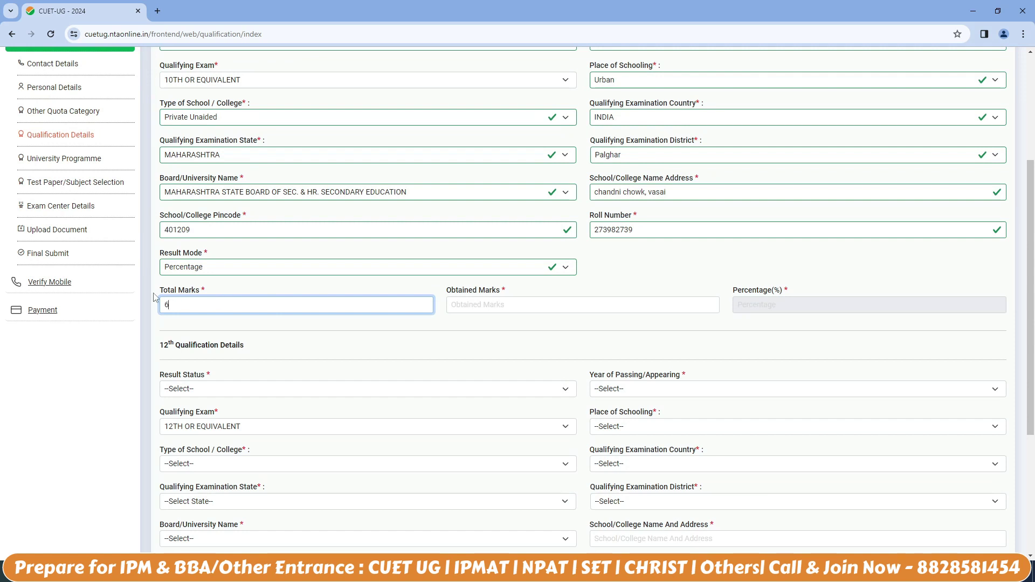
left_click(547, 303)
type("400")
left_click(755, 276)
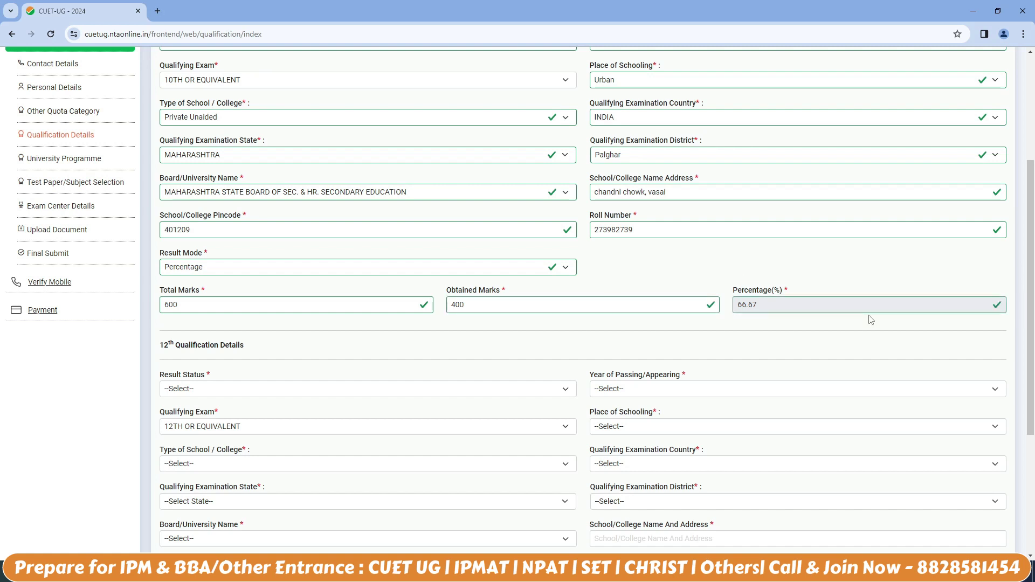
left_click_drag(1030, 343, 1033, 421)
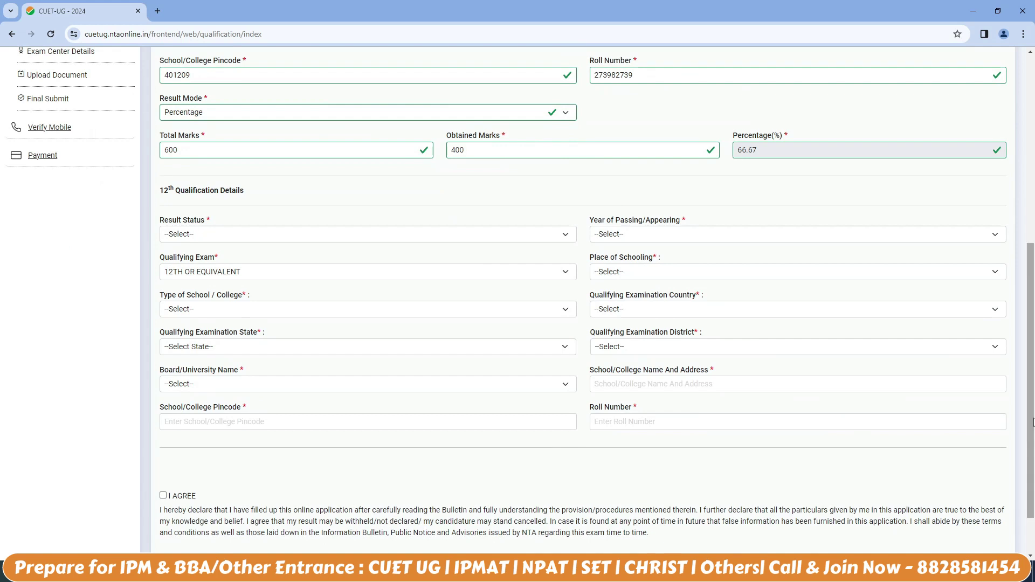
Step: Mark the 12th as Passed in 2010, at a Private Unaided school in an Urban area
left_click(315, 232)
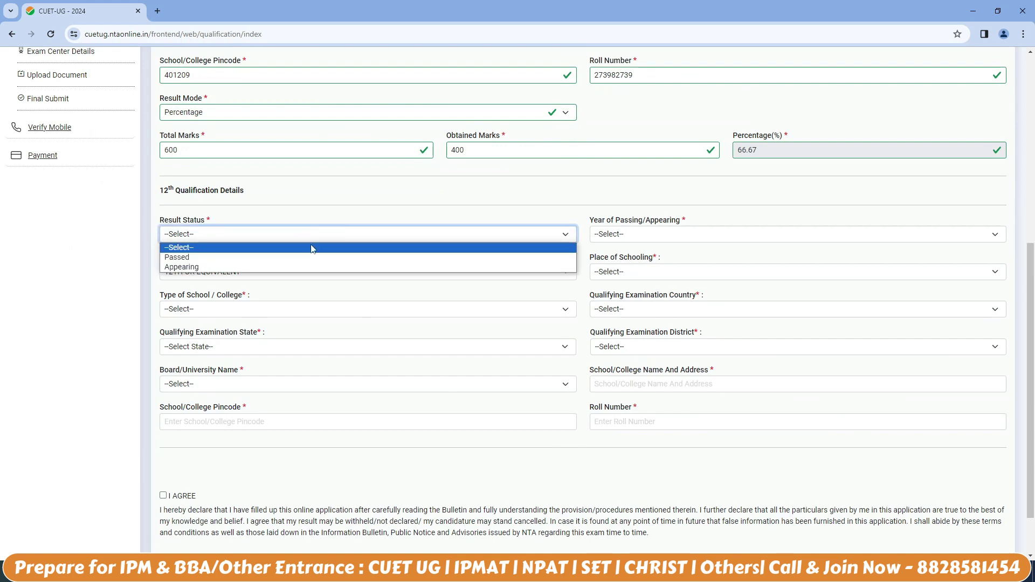
left_click(297, 257)
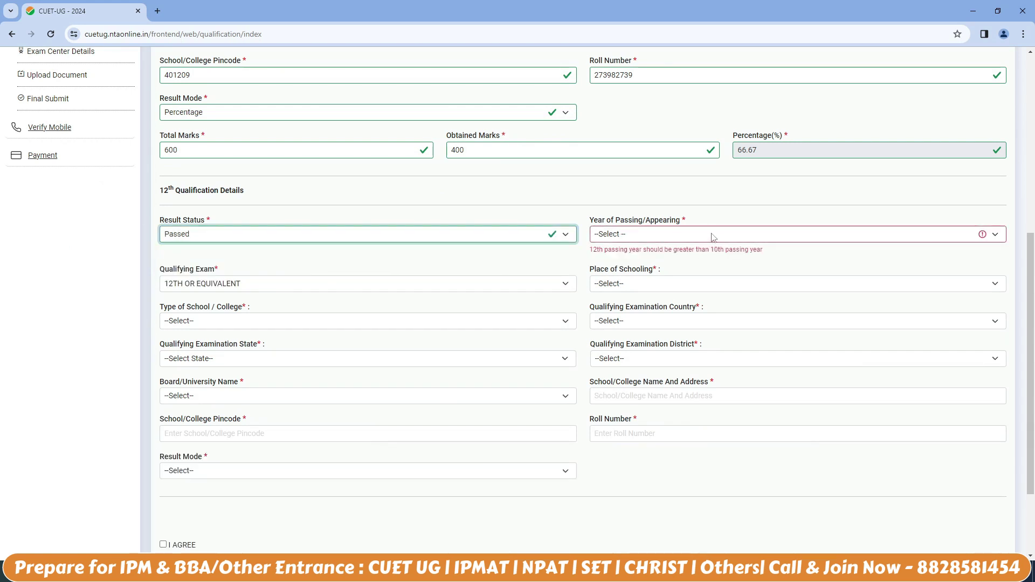
left_click(713, 235)
type("2010")
key("Return")
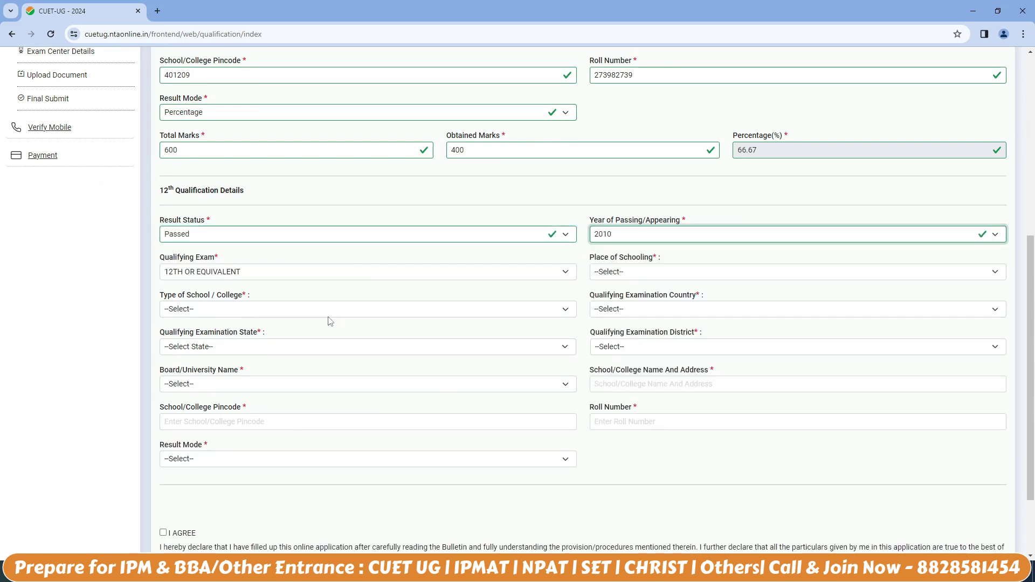
left_click(327, 316)
left_click(276, 397)
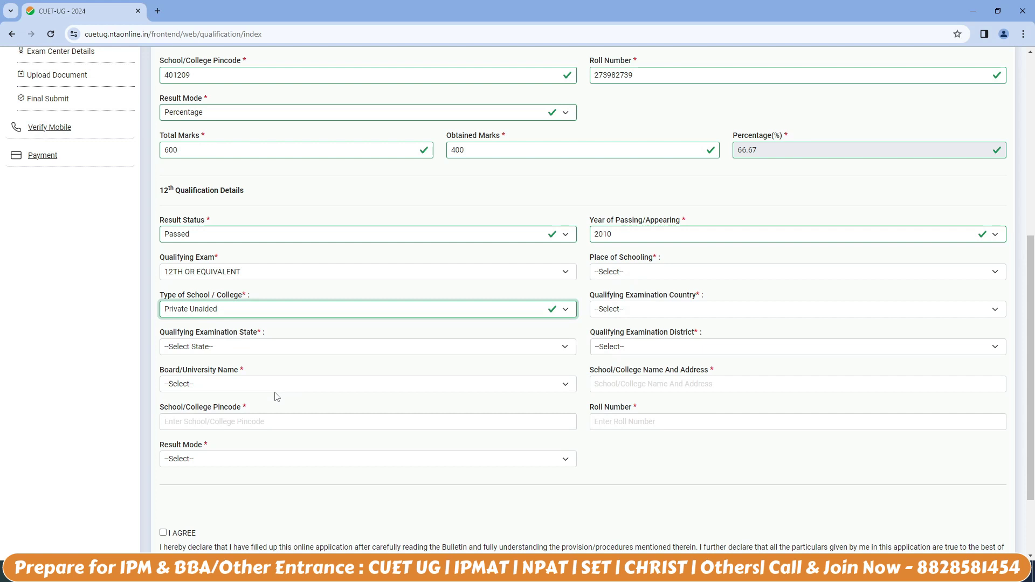
left_click(721, 273)
left_click(702, 316)
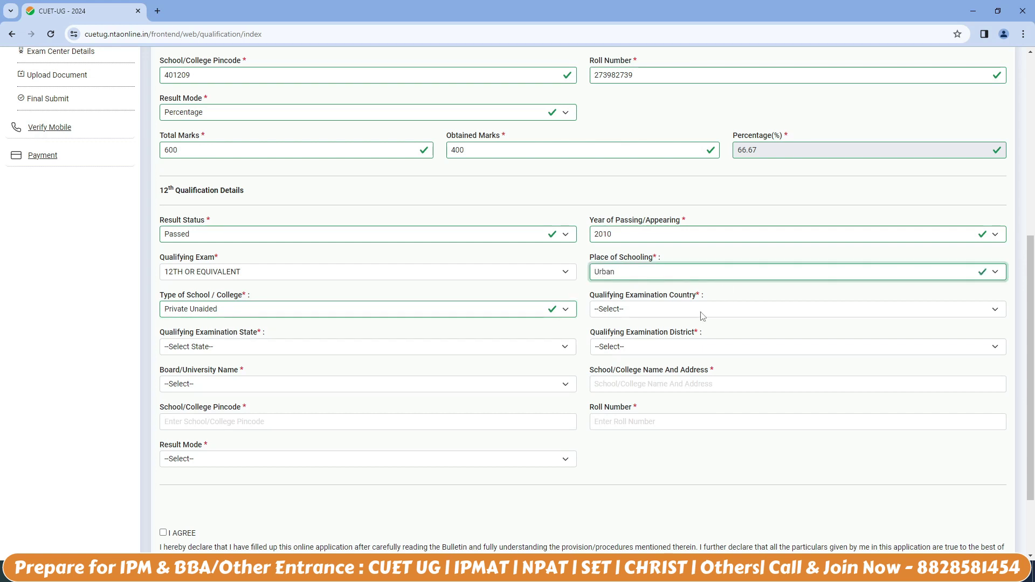
Step: Accept the declaration and save the qualification details
left_click(703, 315)
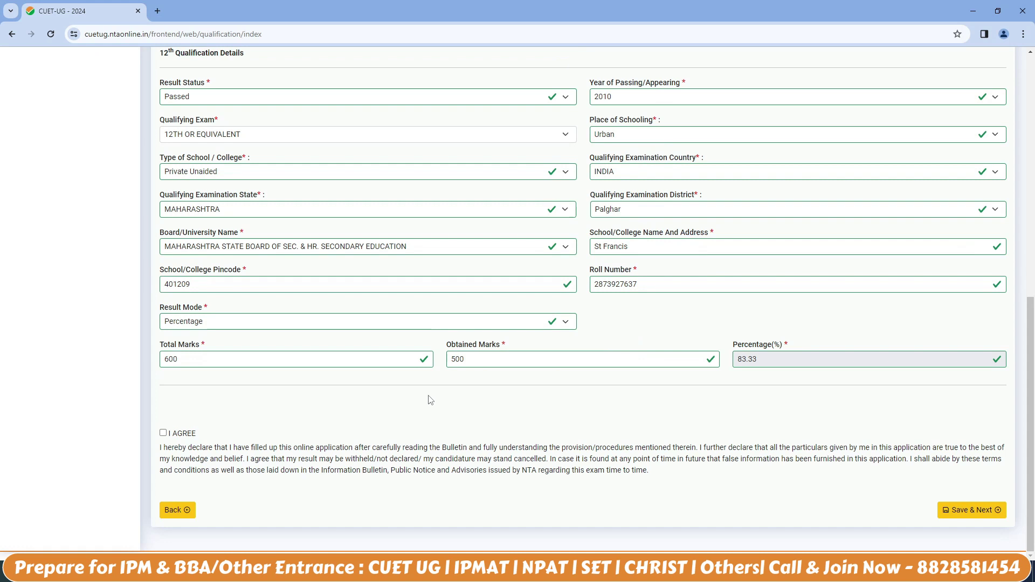
left_click(163, 433)
left_click(986, 510)
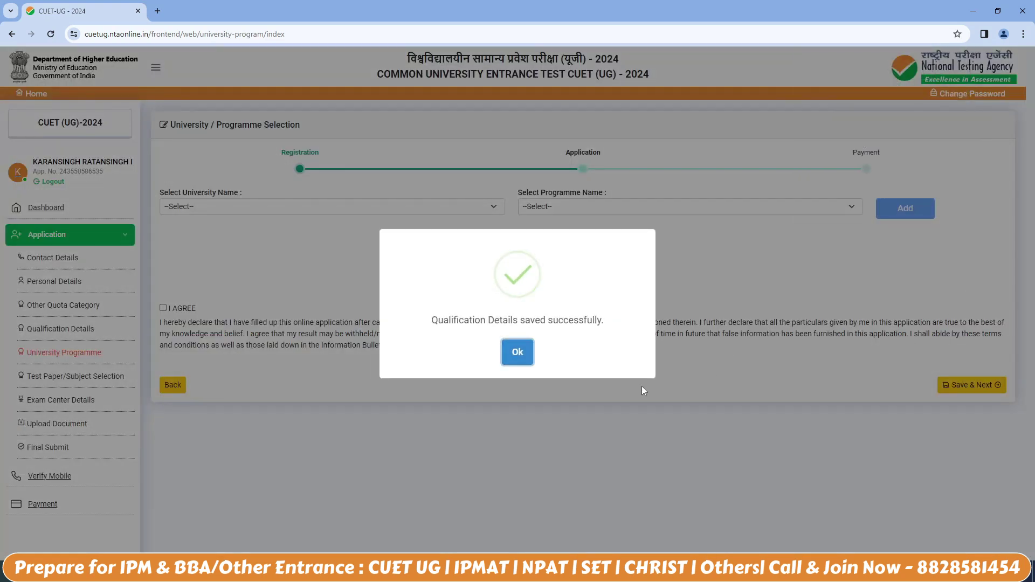
Step: Add TATA INSTITUTE OF SOCIAL SCIENCES' BA in Social Sciences, Guwahati Campus to the programme choices
left_click(507, 352)
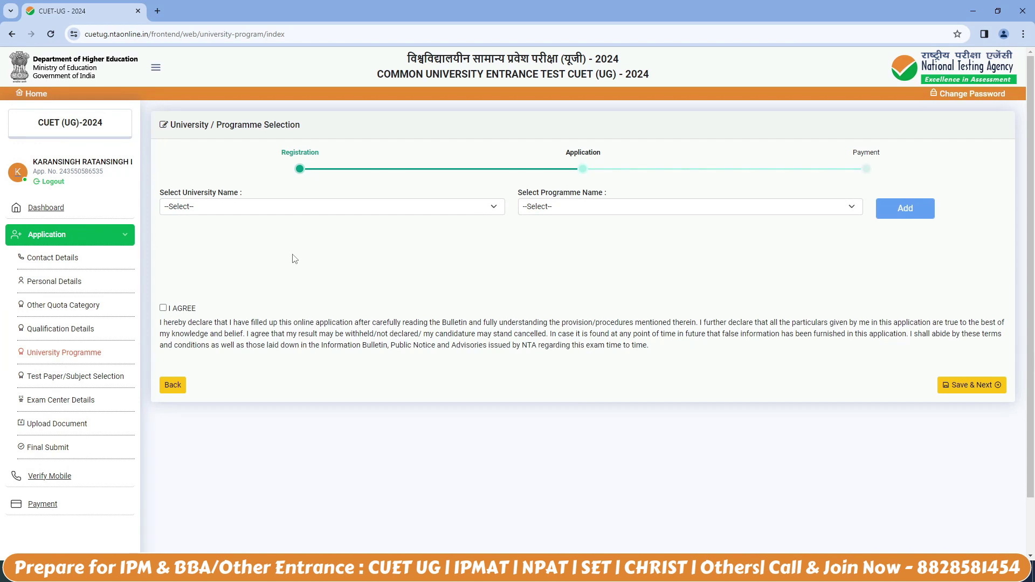
left_click(283, 210)
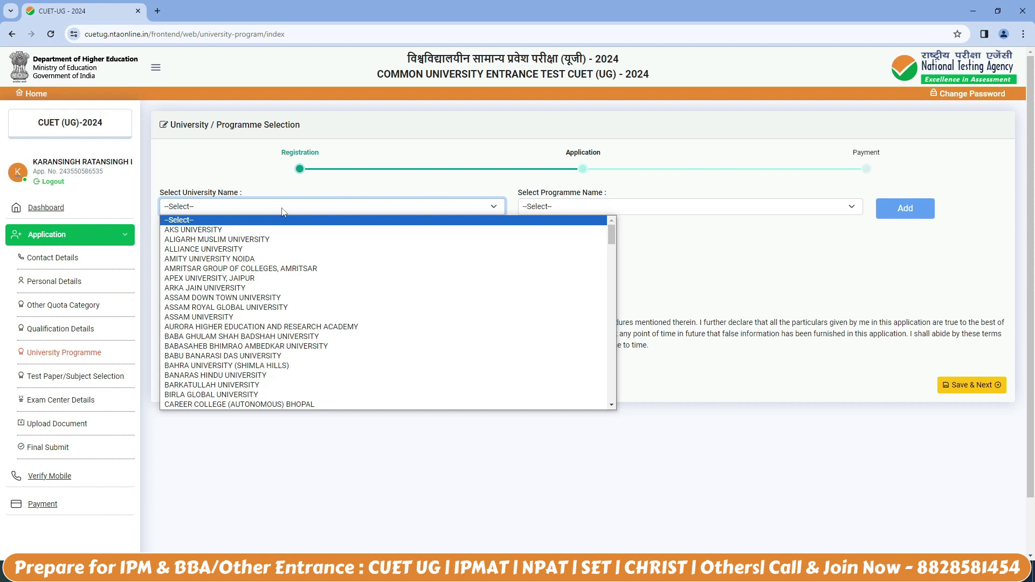
type("tata")
key("Return")
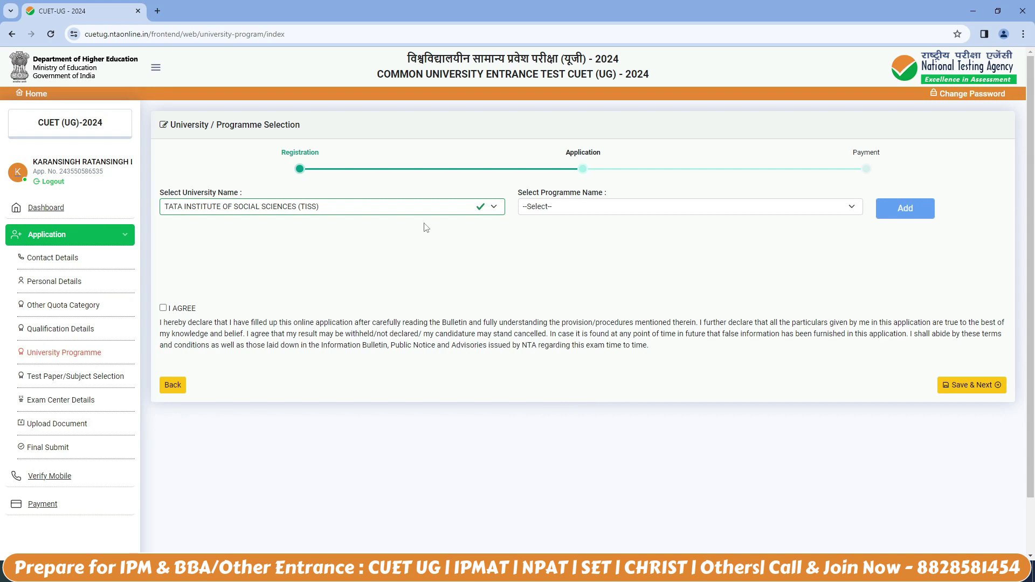
left_click(778, 211)
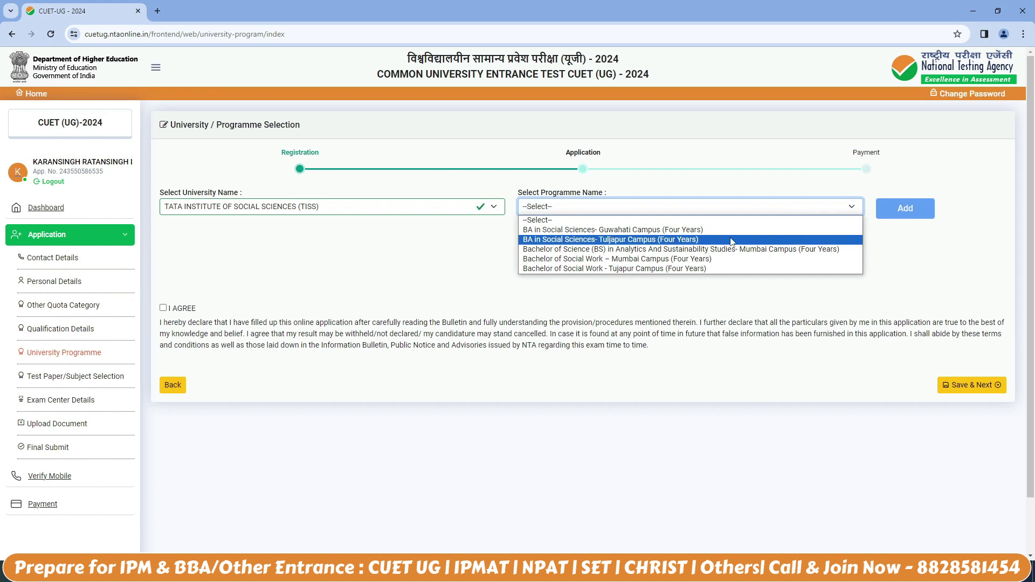
left_click(774, 230)
left_click(902, 210)
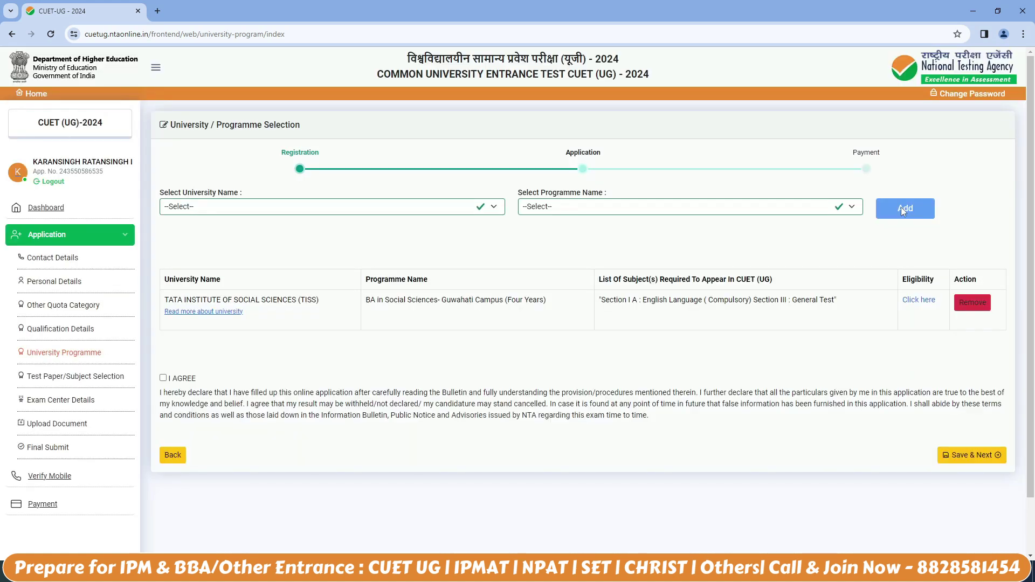
Step: Add BANARAS HINDU UNIVERSITY's B.A. LL.B as the next programme choice
left_click(493, 209)
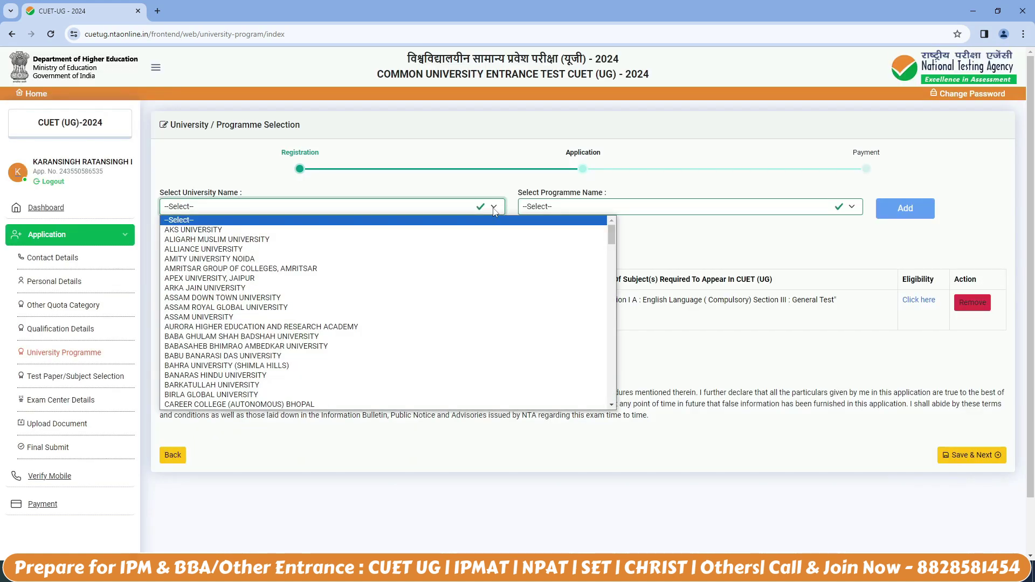
key("b")
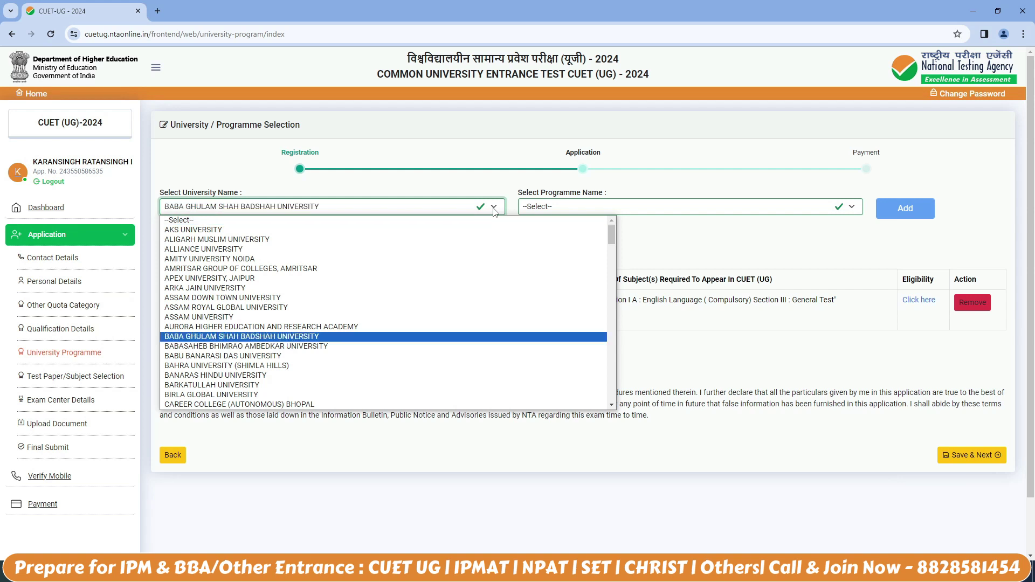
left_click(341, 376)
left_click(723, 214)
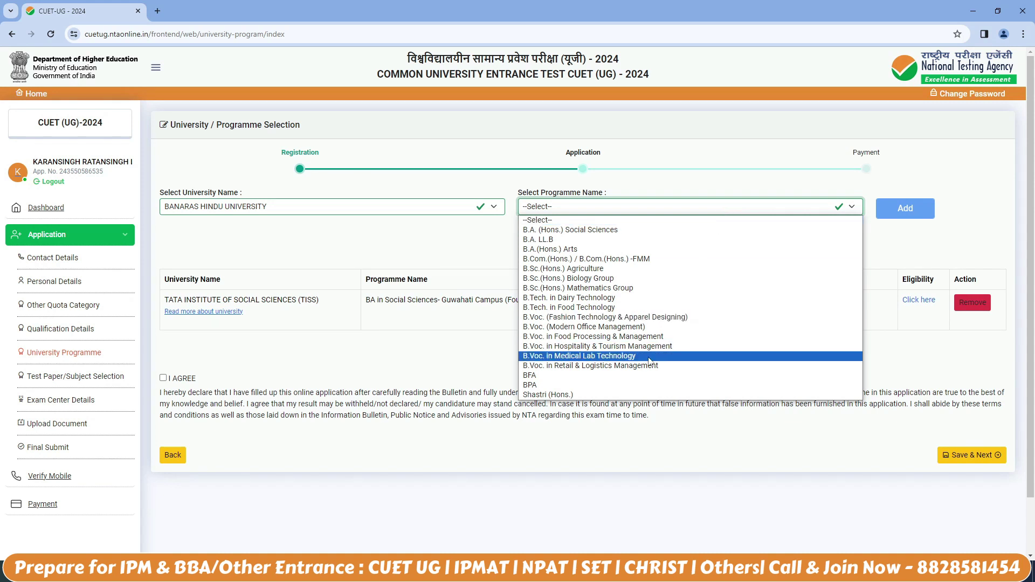
left_click(663, 239)
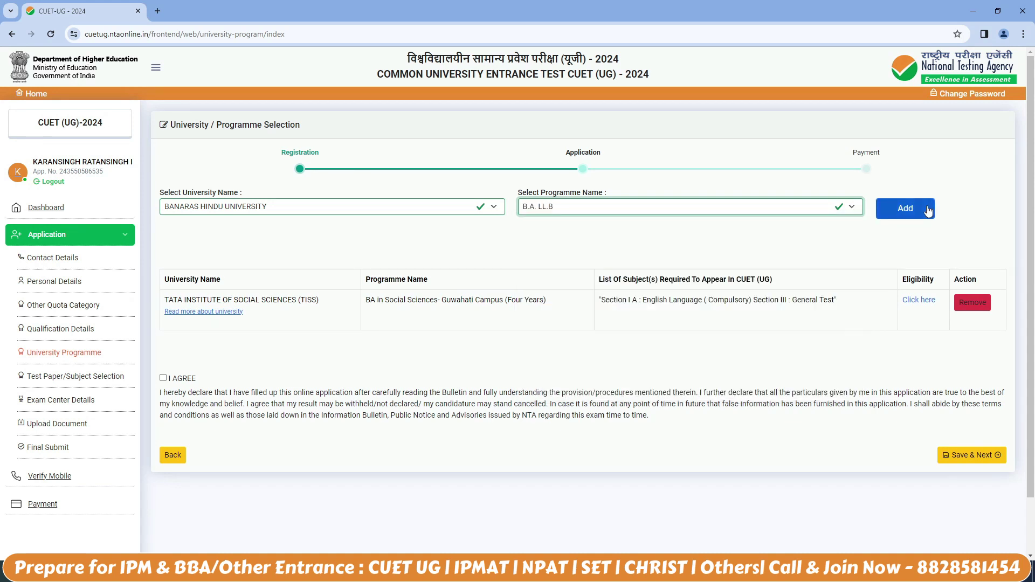
left_click(917, 210)
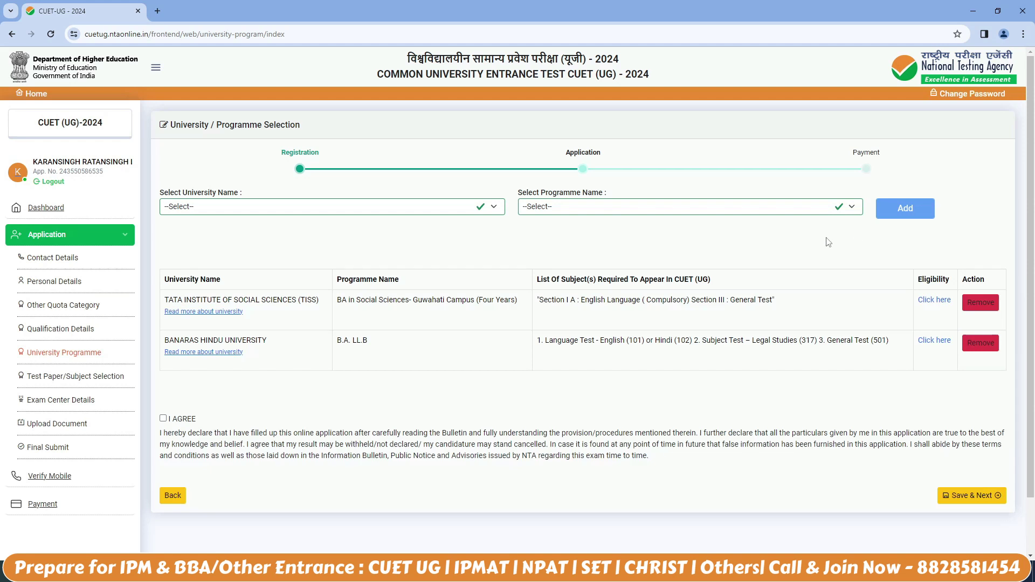
Step: Add JAMIA MILLIA ISLAMIA's B.A.( Hons) History to the programme choices
left_click(494, 210)
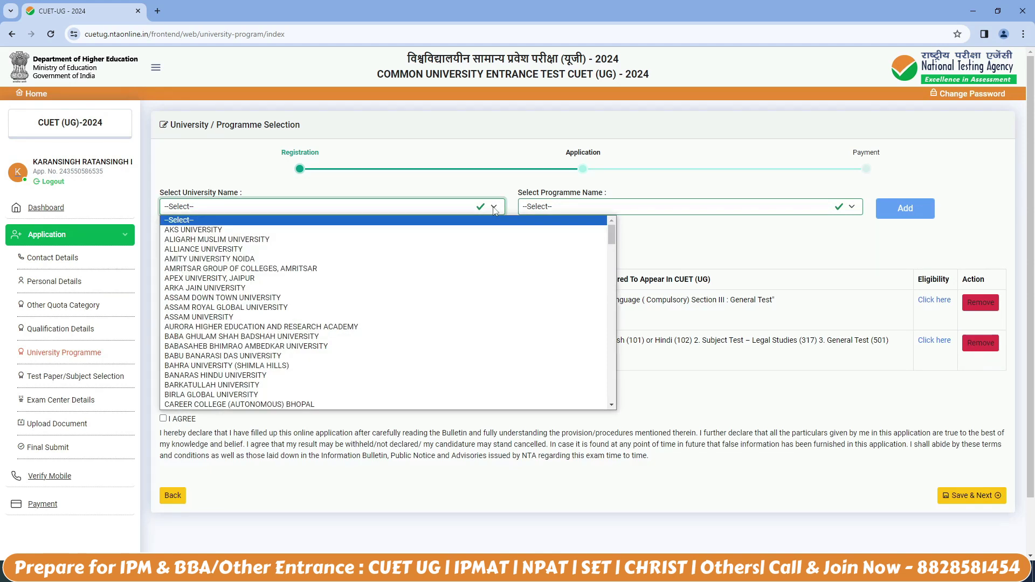
type("jamia")
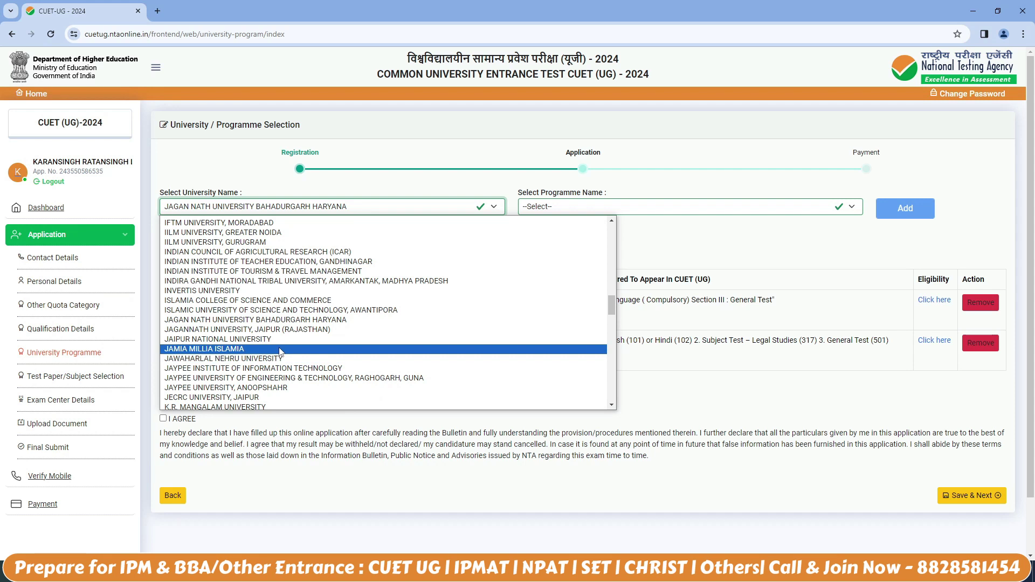
left_click(280, 345)
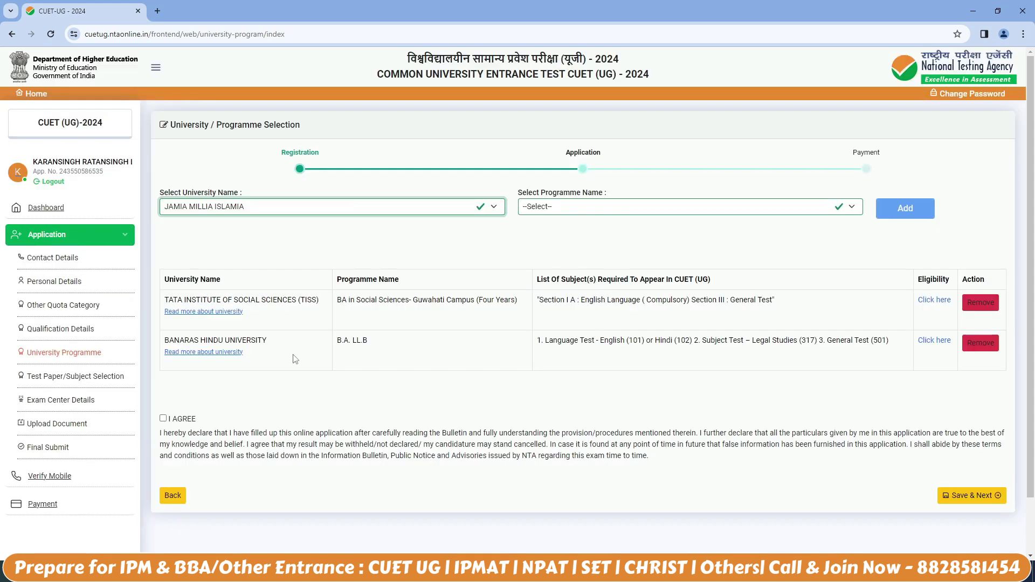
left_click(691, 212)
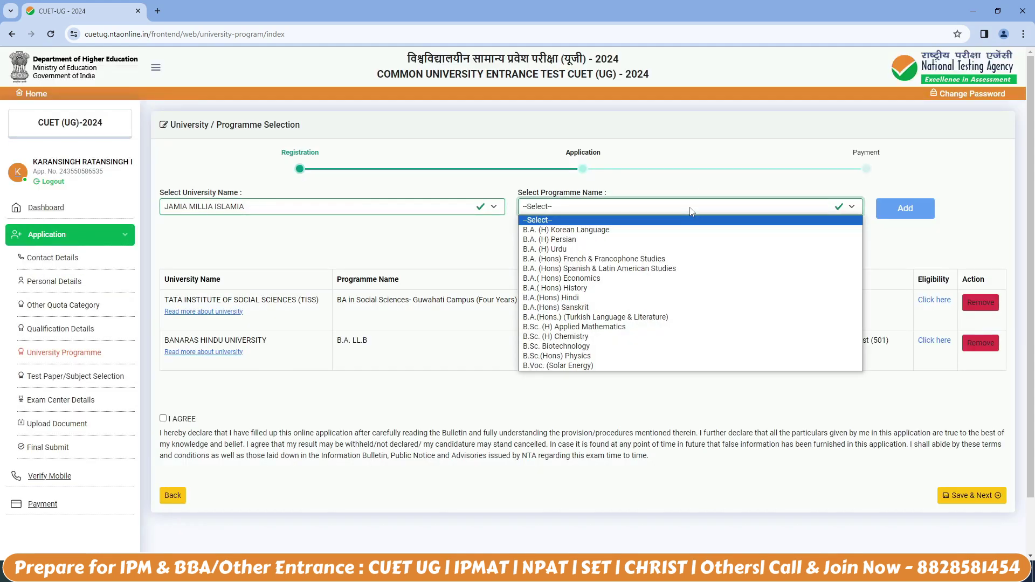
left_click(645, 292)
left_click(911, 219)
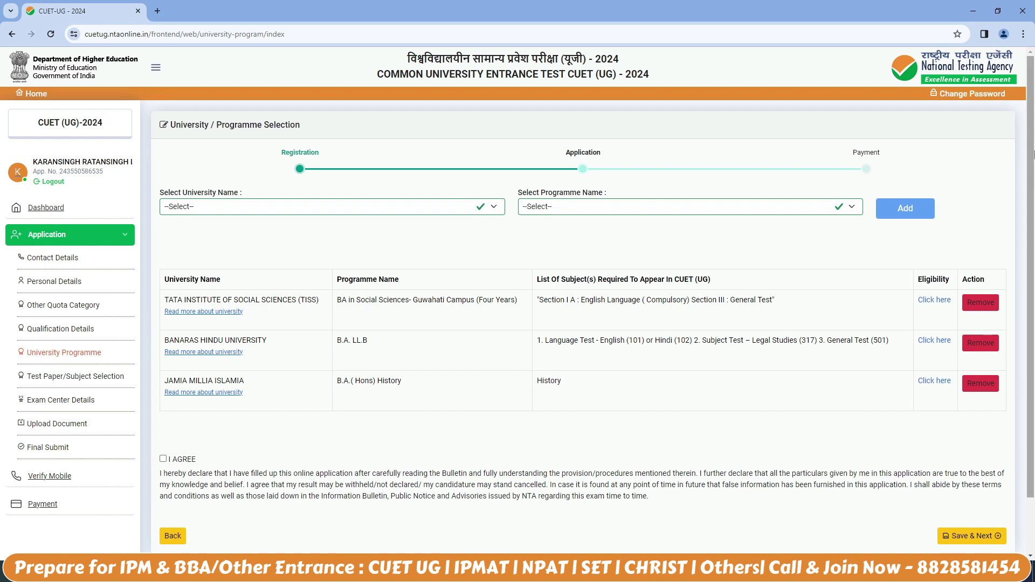
Step: Accept the declaration and save the programme choices
scroll(647, 270, "down", 1)
left_click(163, 396)
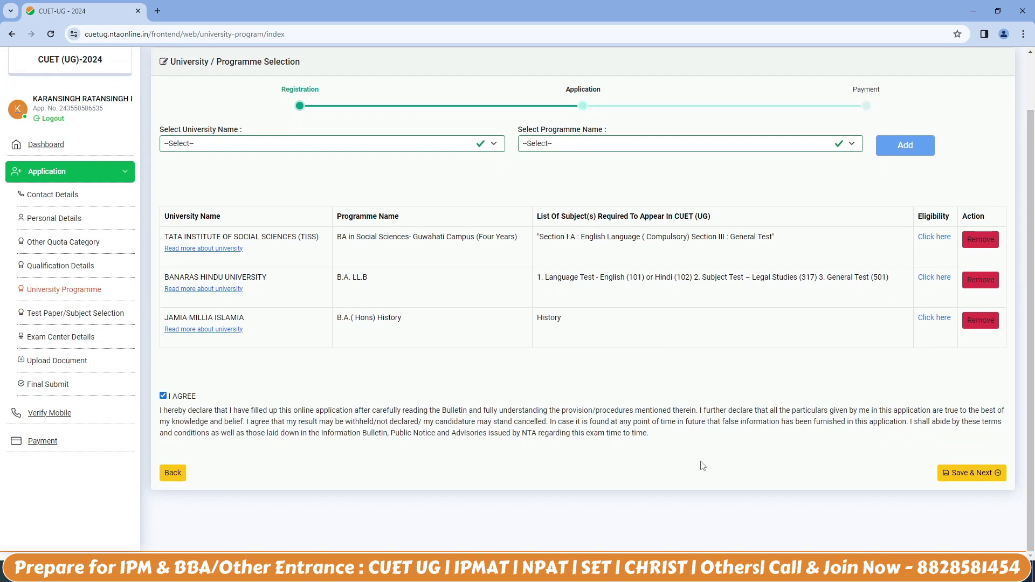
left_click(990, 474)
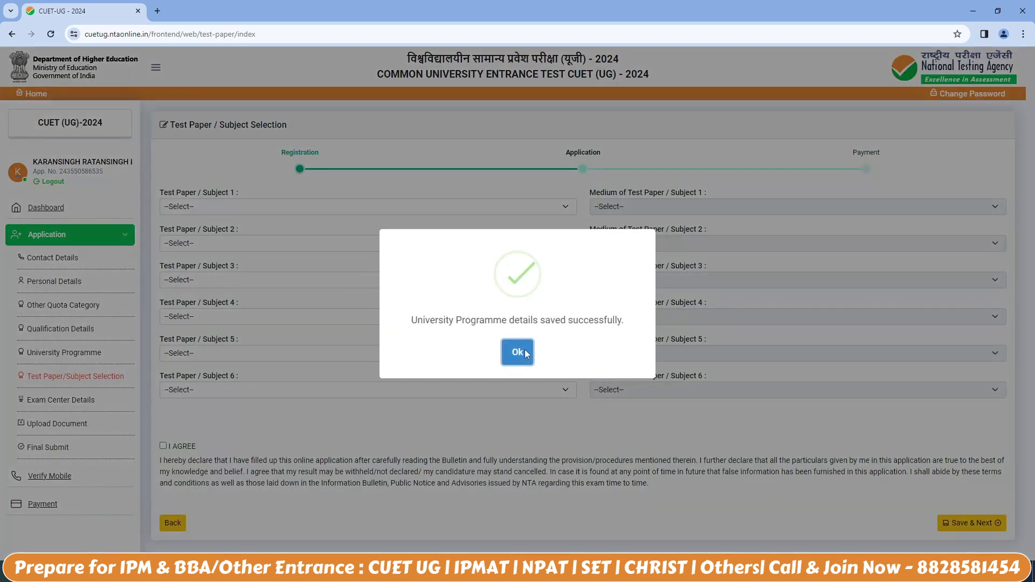
Step: Choose the test papers, including English (101), Marathi (108) and Nepali (213)
left_click(524, 354)
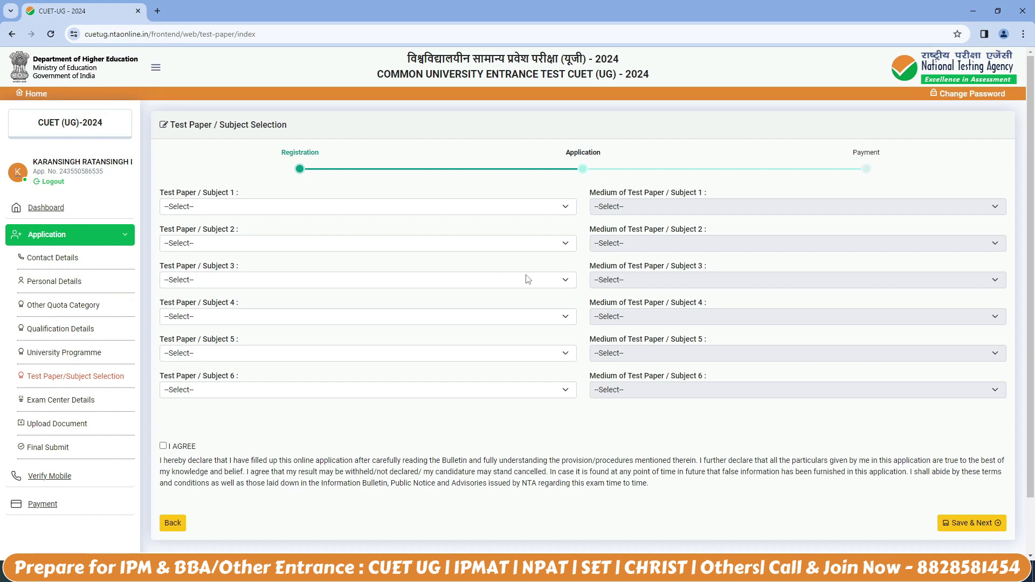
left_click(450, 212)
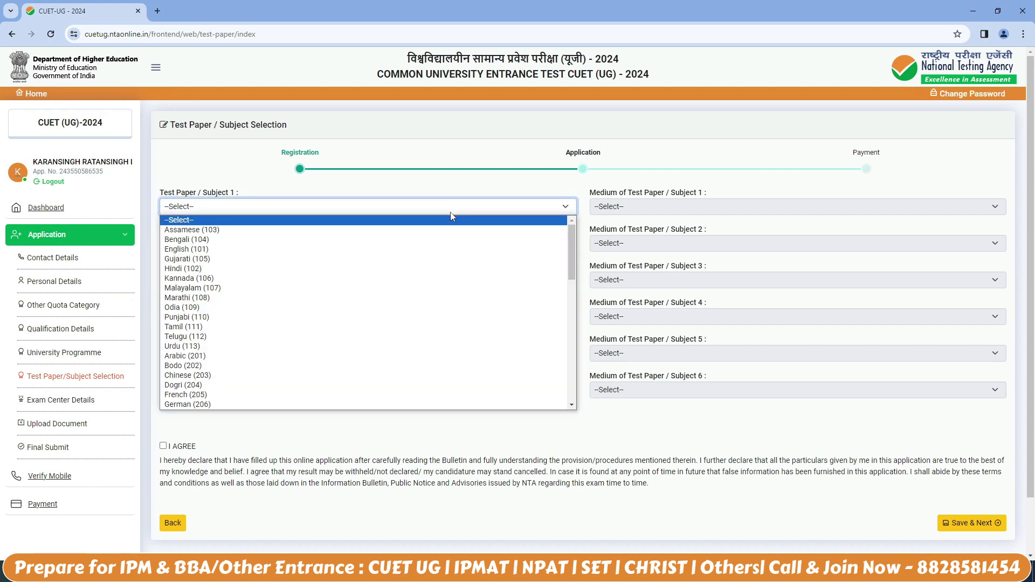
left_click(425, 249)
left_click(426, 241)
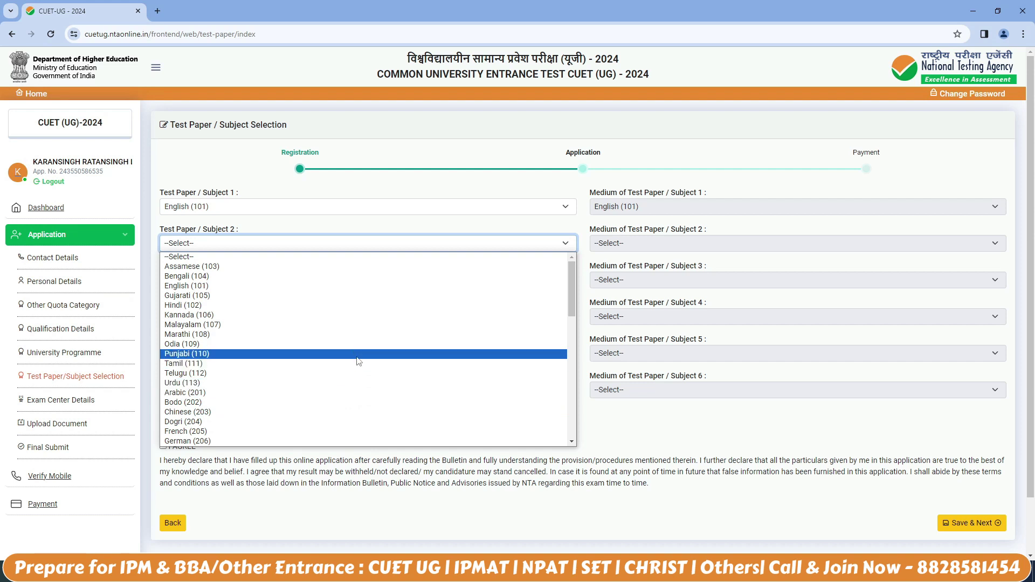
left_click(357, 334)
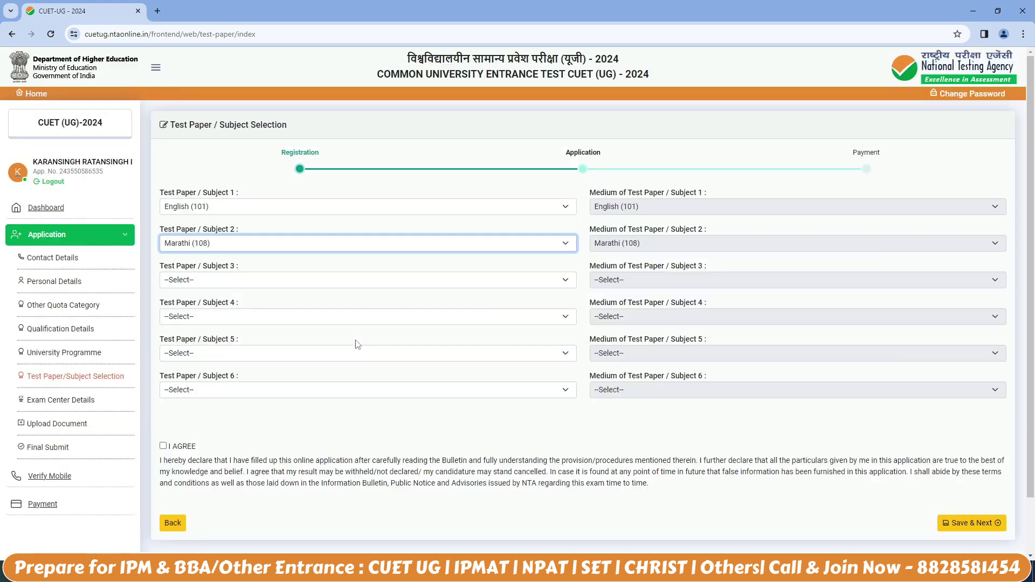
left_click(359, 282)
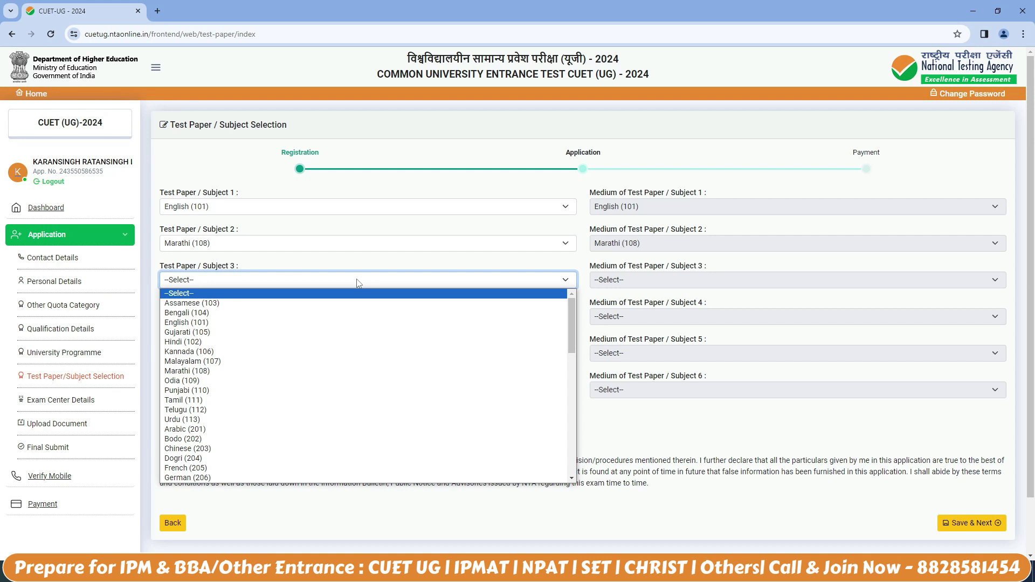
left_click_drag(571, 328, 565, 436)
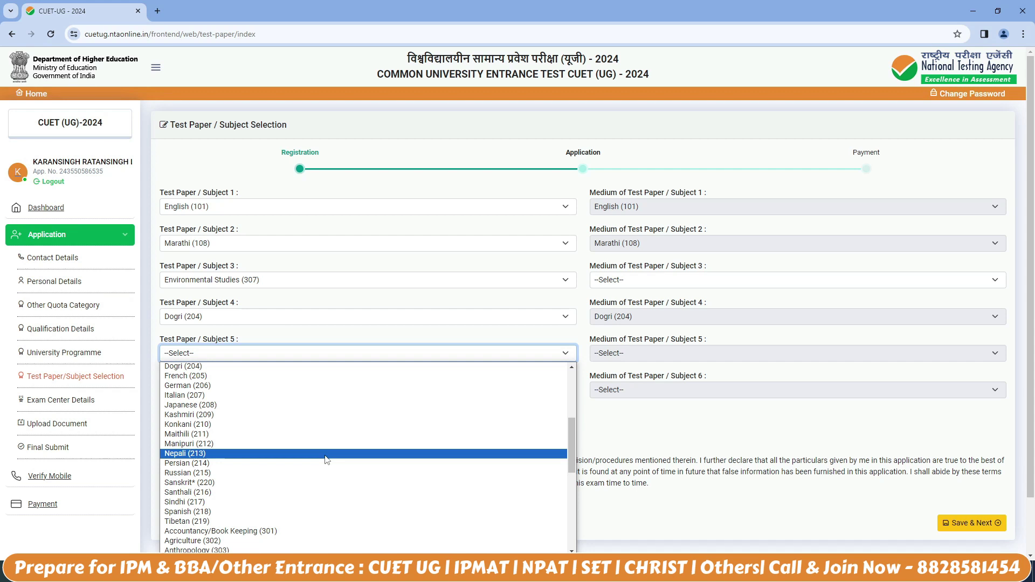
left_click(327, 454)
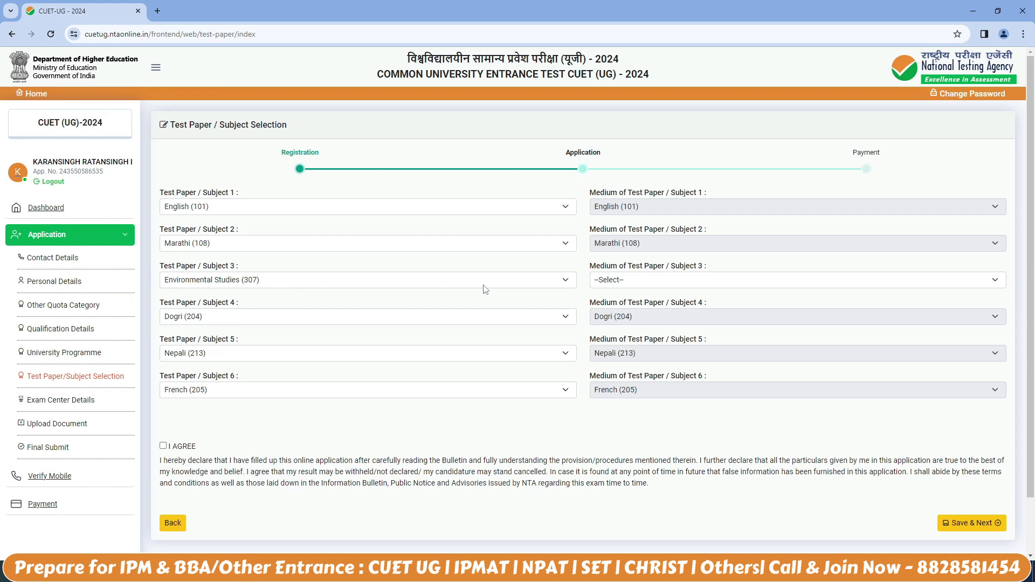
Step: Set the third paper's medium to English, accept the declaration and save the test papers
left_click(714, 286)
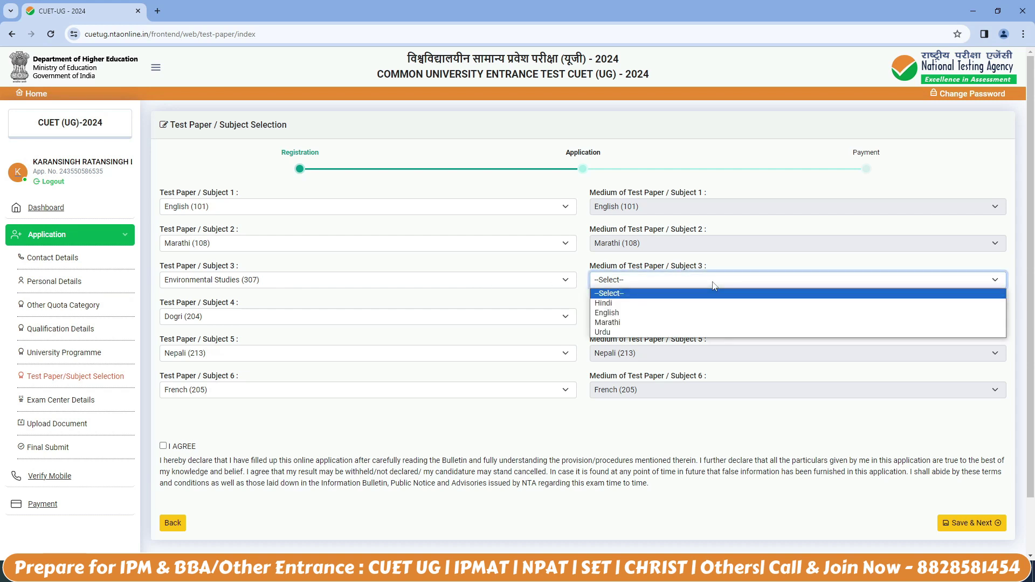
left_click(678, 314)
left_click(506, 423)
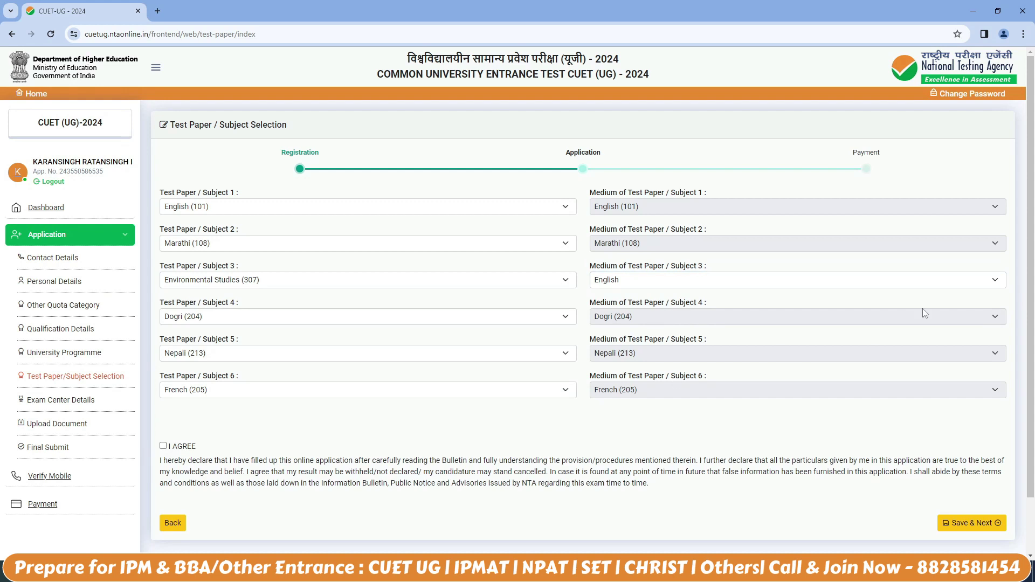
scroll(1025, 404, "down", 2)
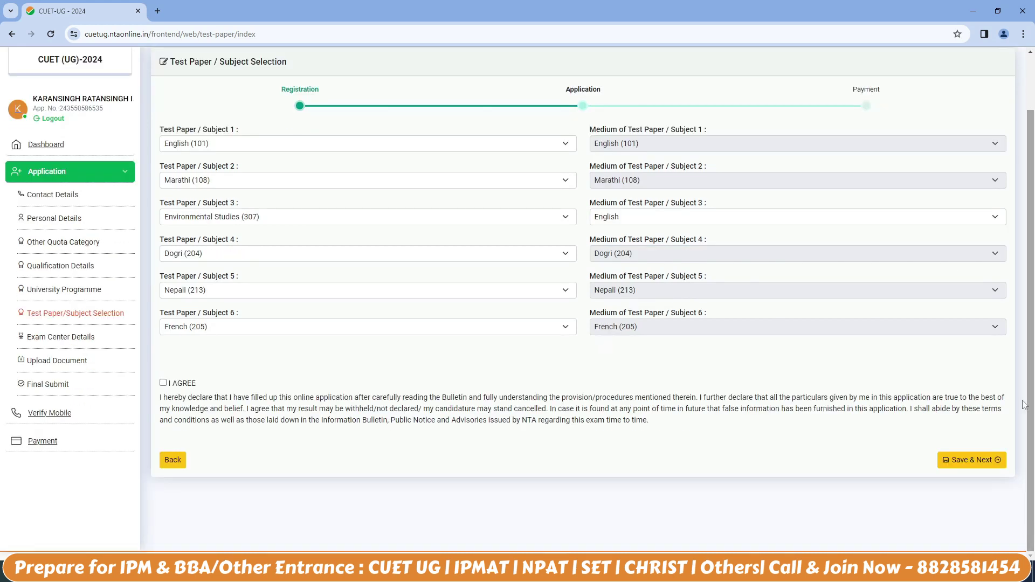
left_click(163, 383)
left_click(972, 460)
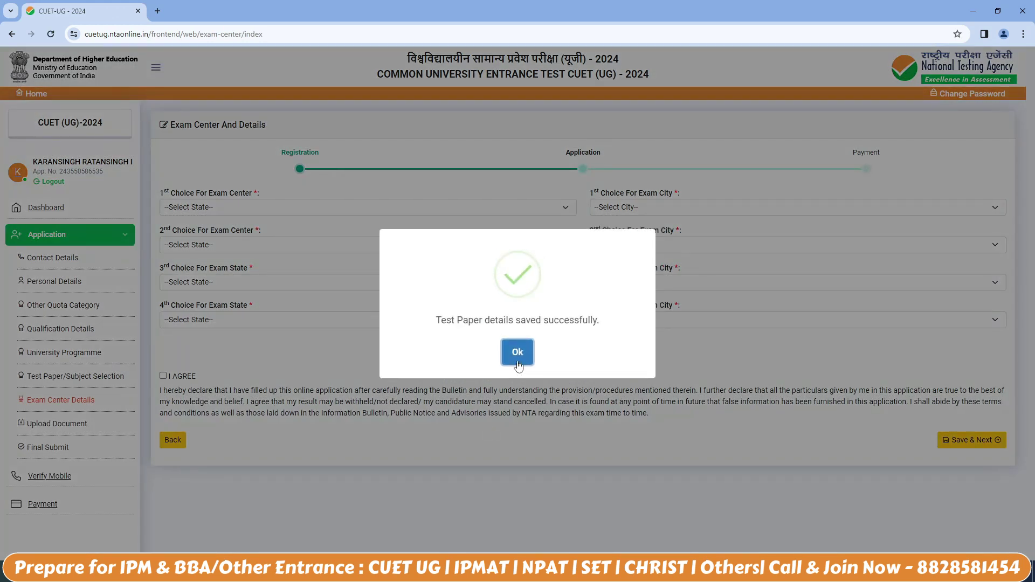
Step: Choose MAHARASHTRA cities Mumbai/Navi Mumbai and Nagpur as the first two exam centres
left_click(517, 352)
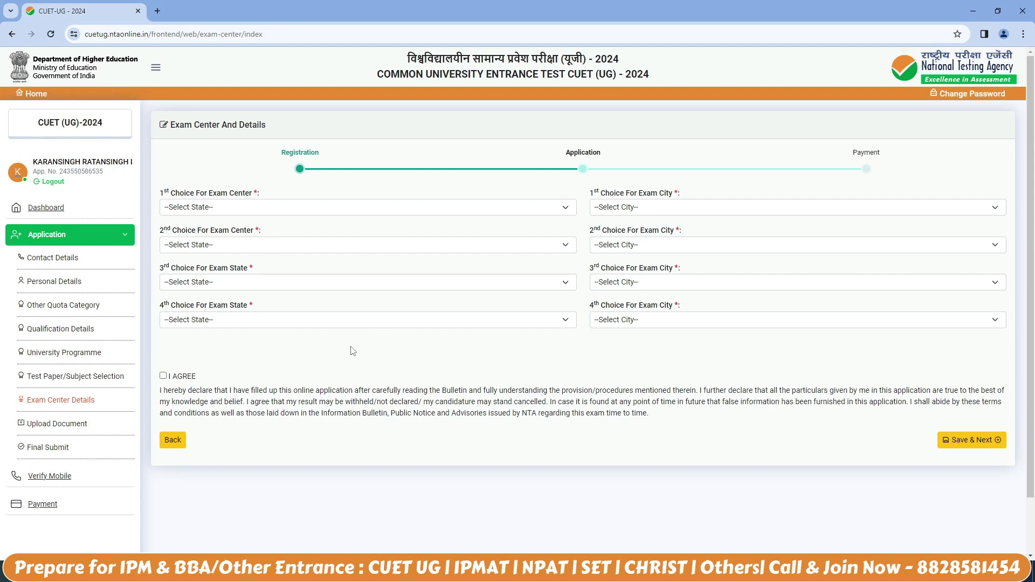
left_click(238, 214)
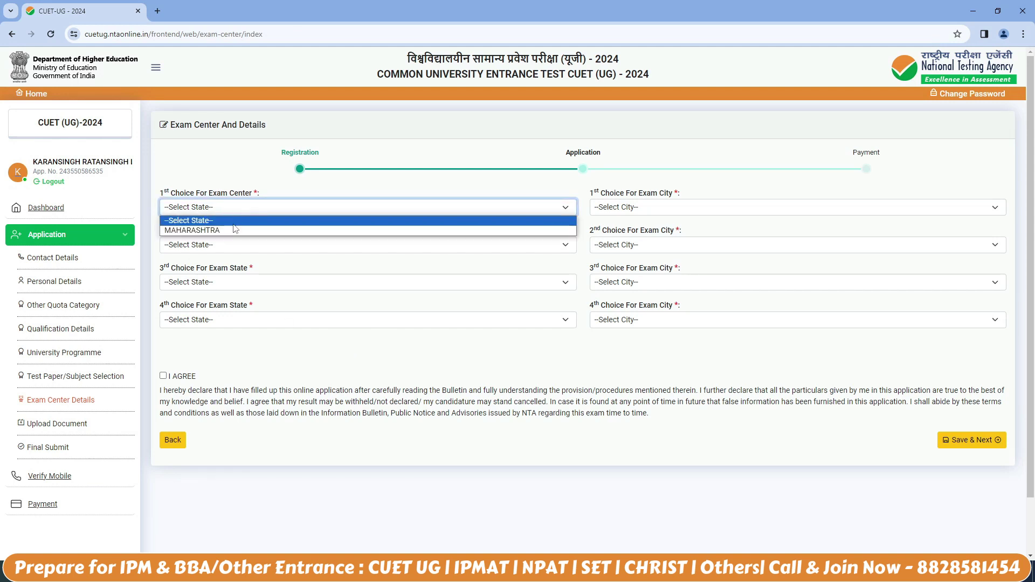
left_click(241, 236)
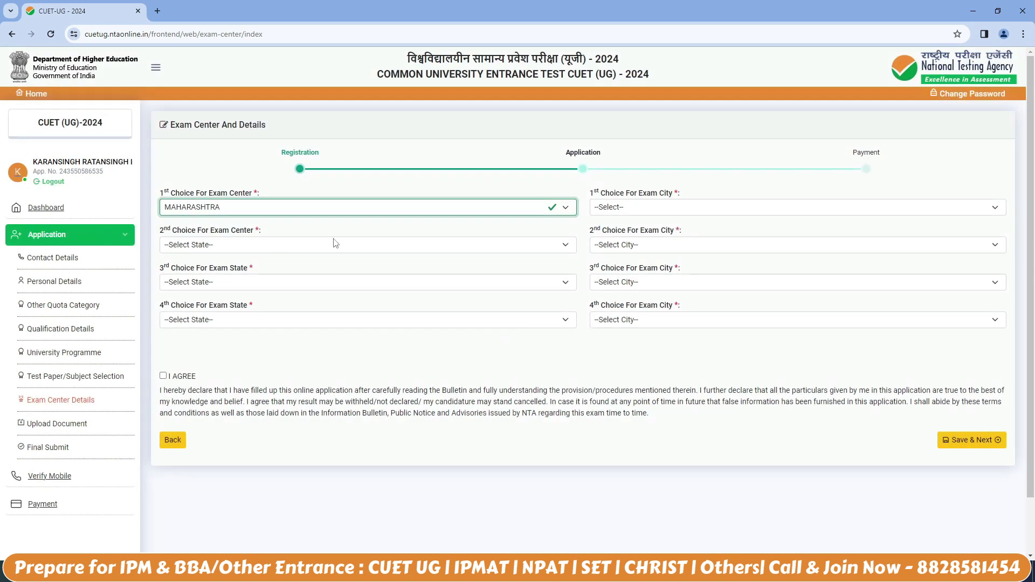
left_click(649, 207)
key("m")
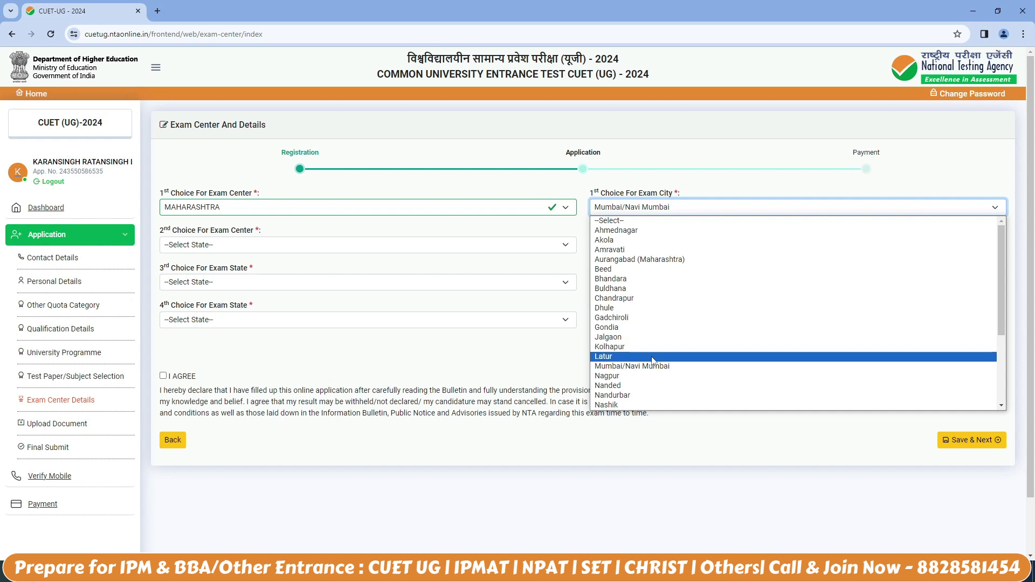
left_click(636, 366)
left_click(370, 244)
left_click(371, 268)
left_click(669, 249)
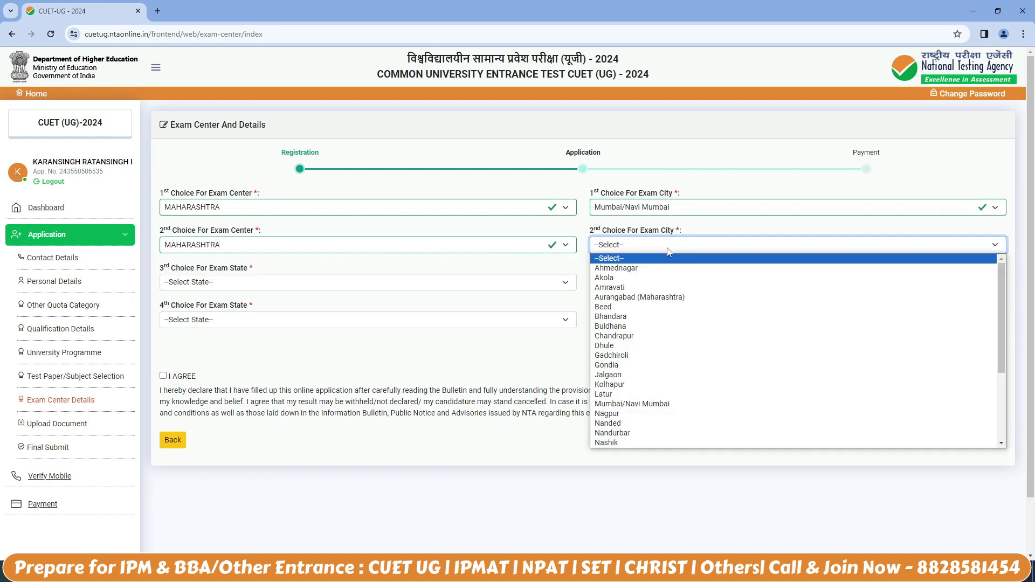
left_click(669, 249)
left_click(669, 247)
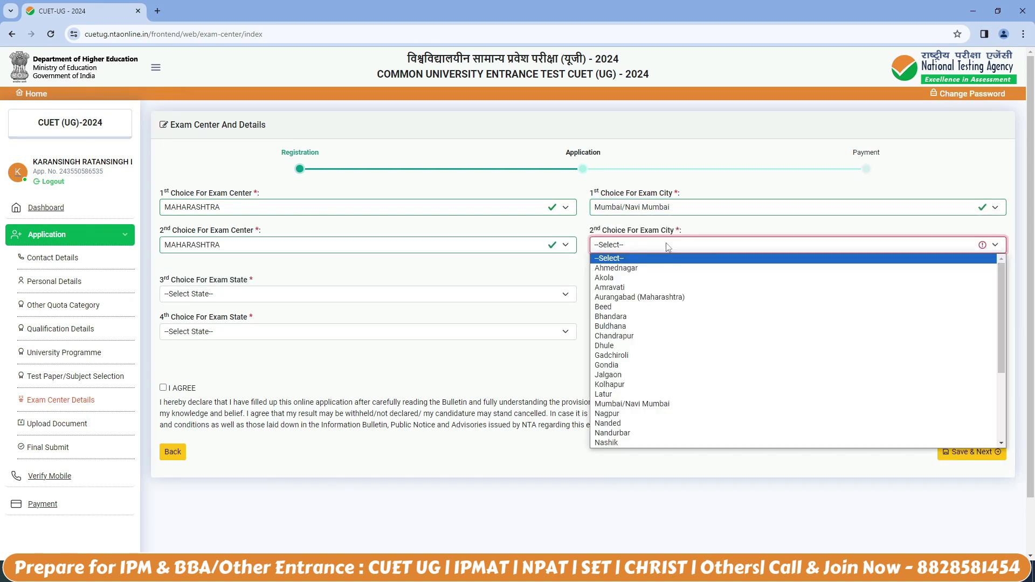
left_click(645, 415)
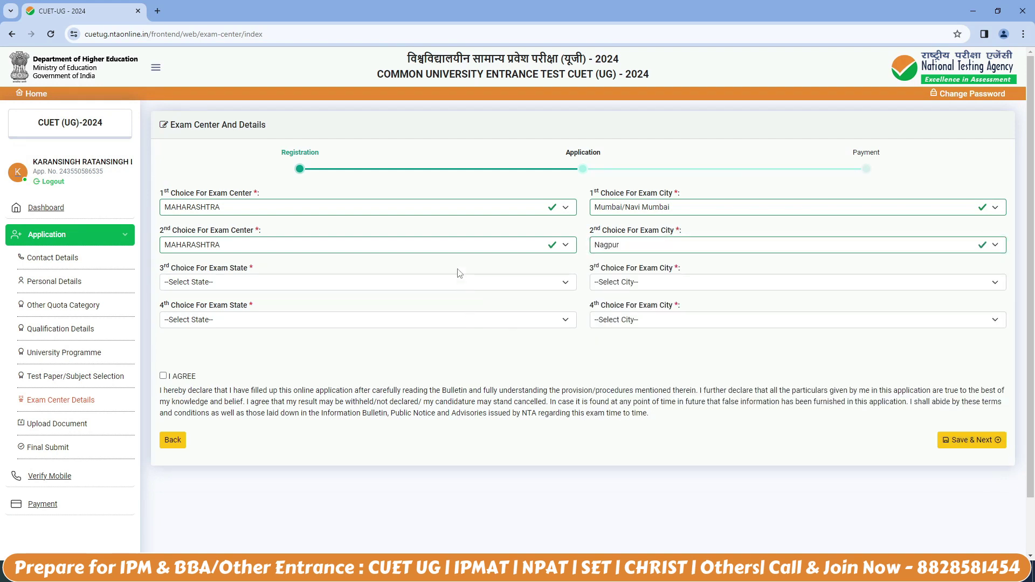
Step: Choose MAHARASHTRA/Latur as the third exam centre, accept the declaration and save
left_click(431, 288)
left_click(428, 305)
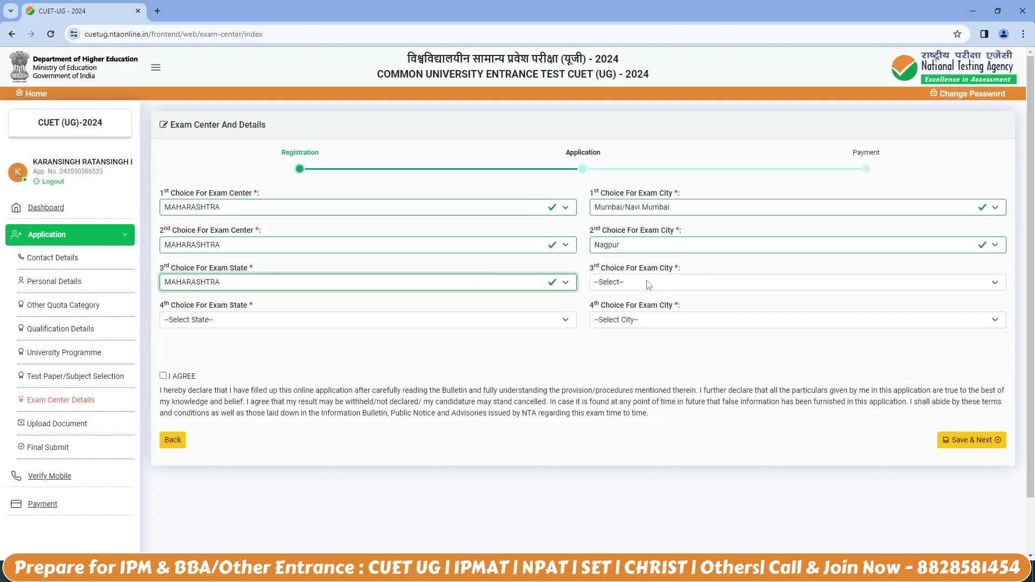
left_click(664, 283)
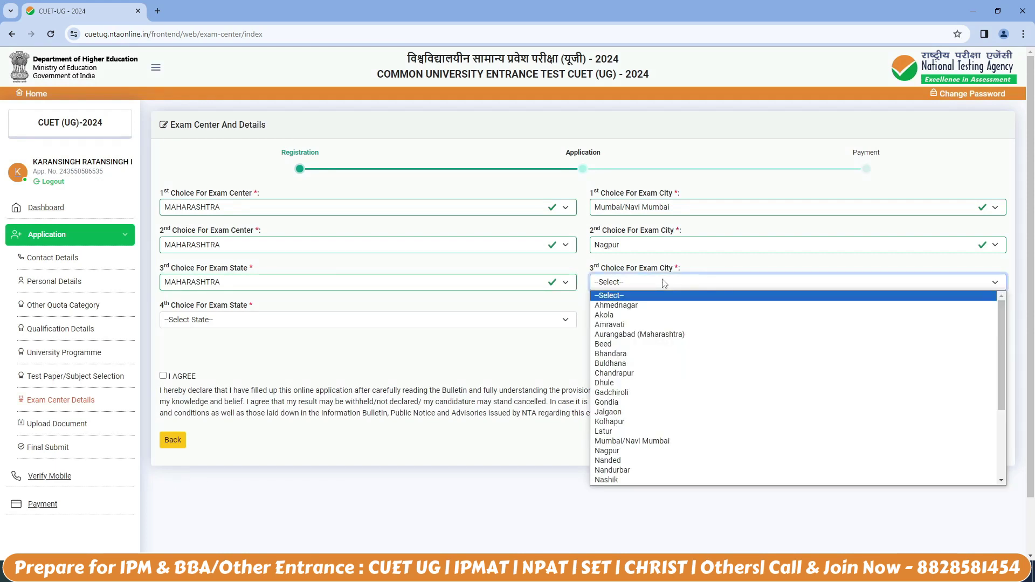
left_click(625, 431)
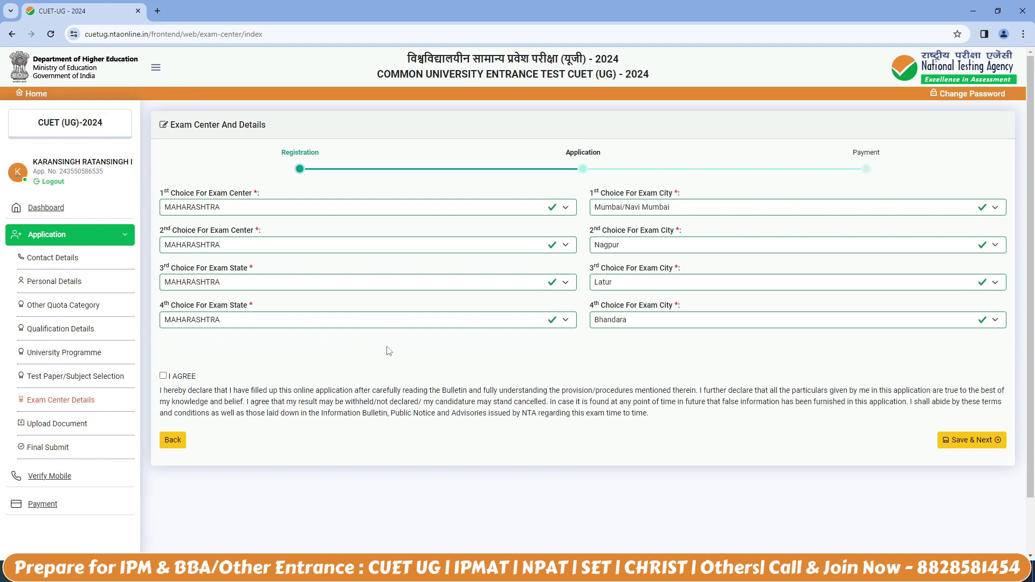
left_click(163, 376)
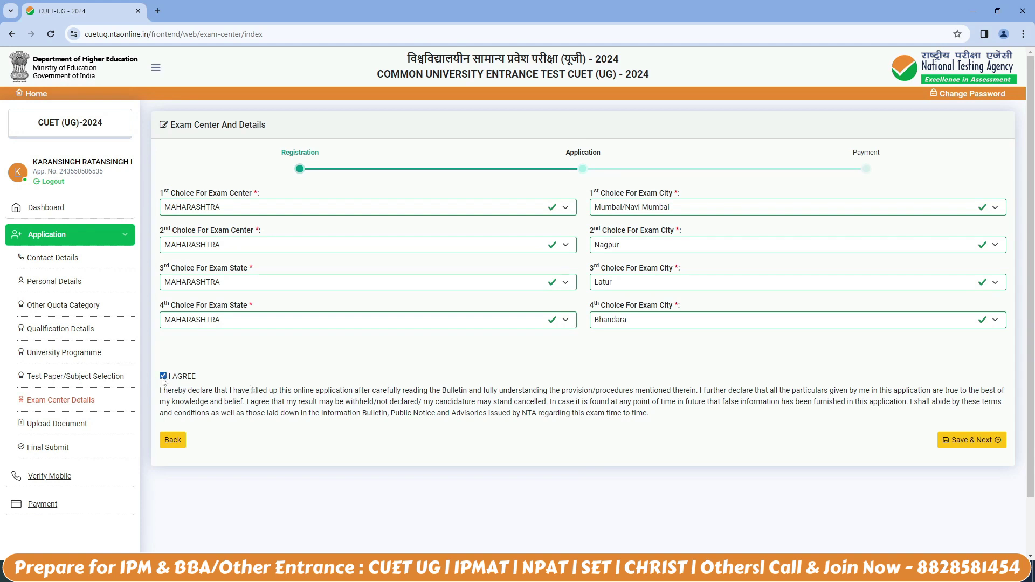
left_click(994, 441)
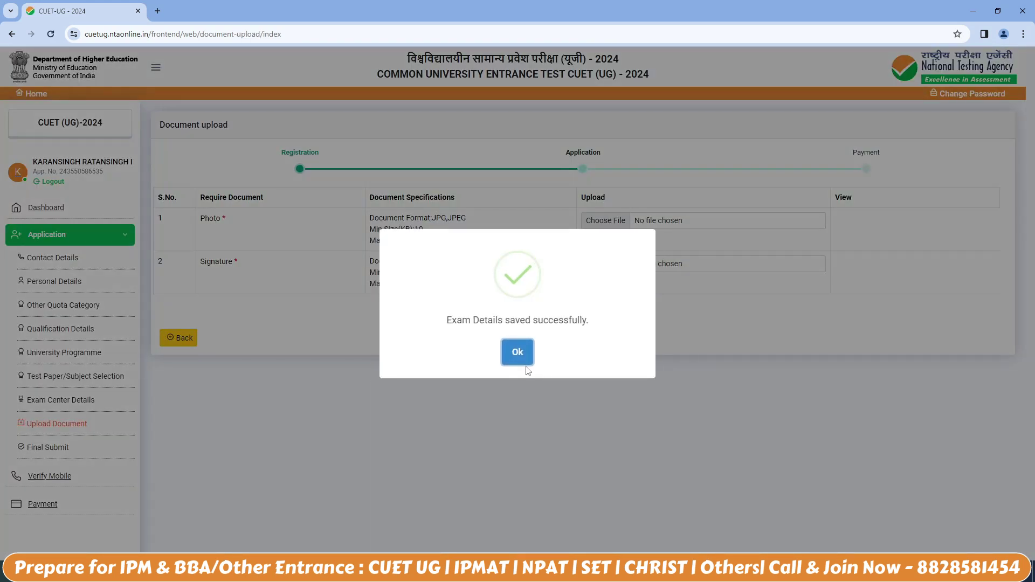
Step: Save the uploaded photo and signature JPGs and acknowledge the Document Saved message
left_click(518, 352)
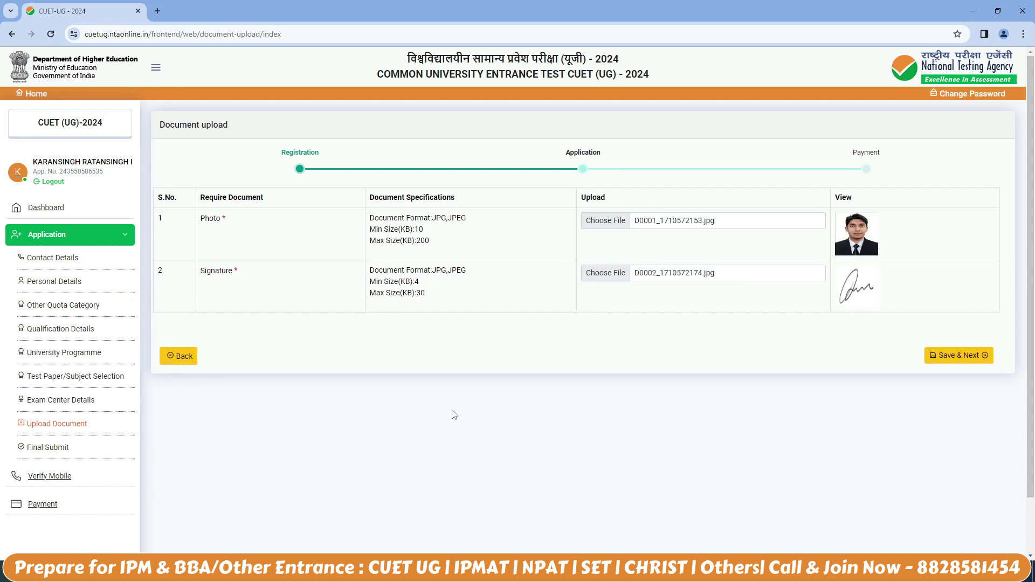
left_click(958, 357)
left_click(516, 350)
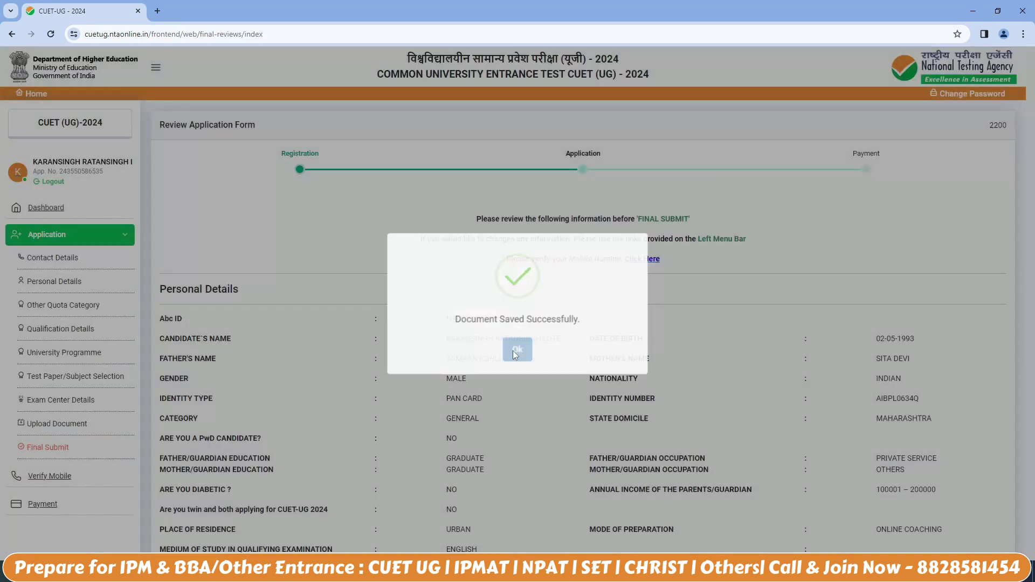
Step: Scroll the review page and follow the 'Please verify your Mobile Number' link
left_click_drag(1034, 137, 1034, 479)
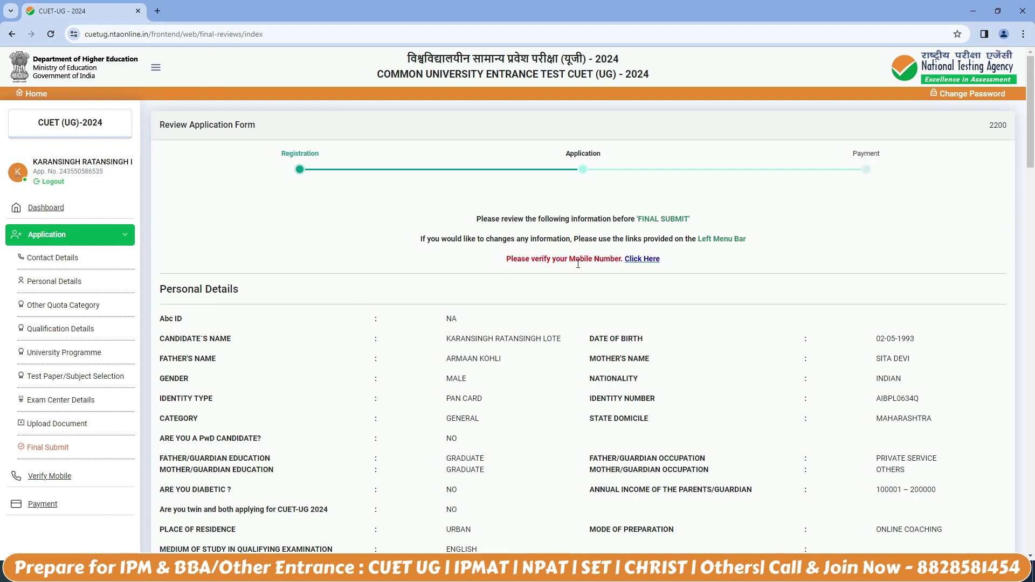
left_click(651, 260)
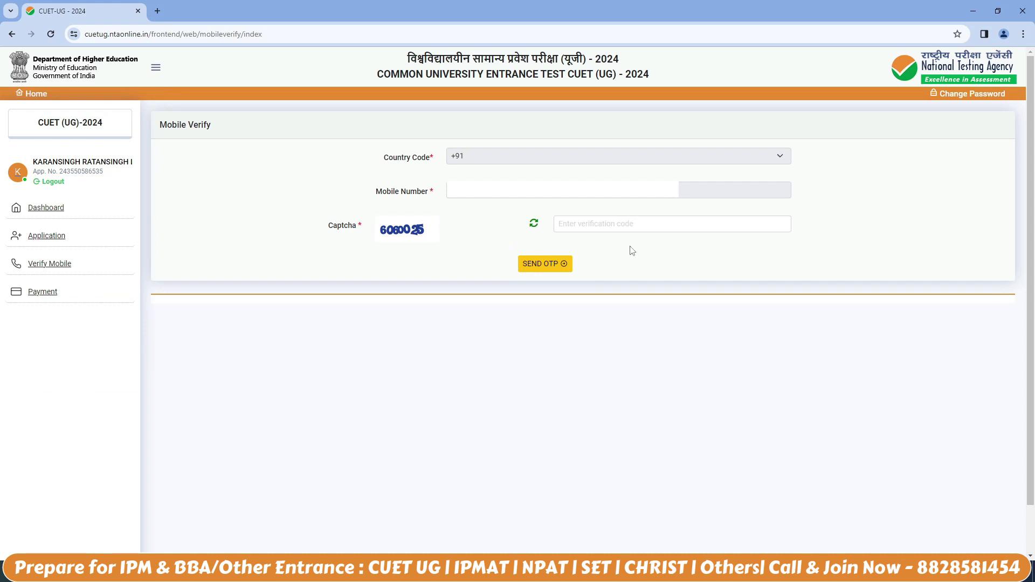
Step: Enter the captcha and received OTP to verify the mobile number
left_click(621, 226)
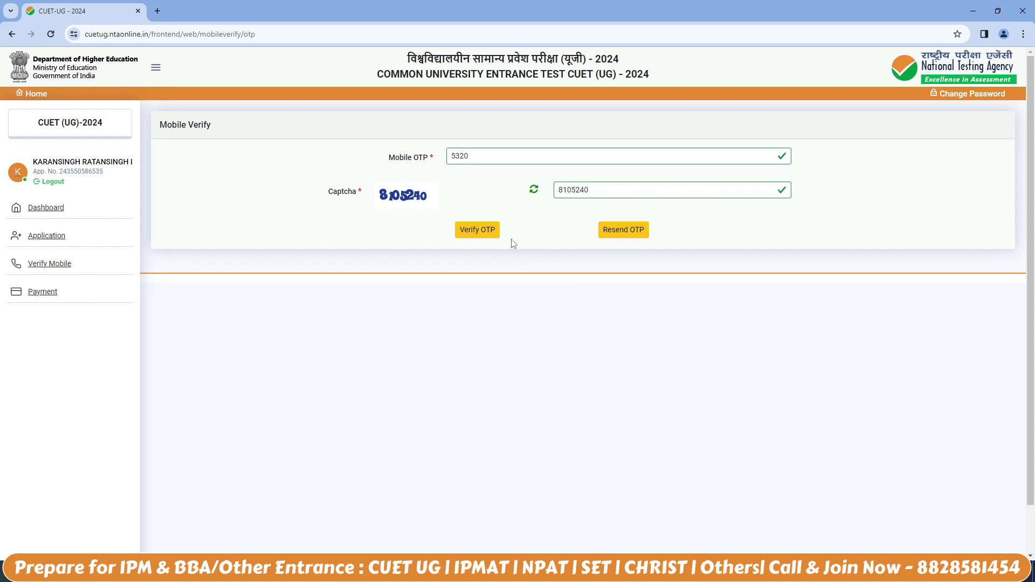
left_click(481, 230)
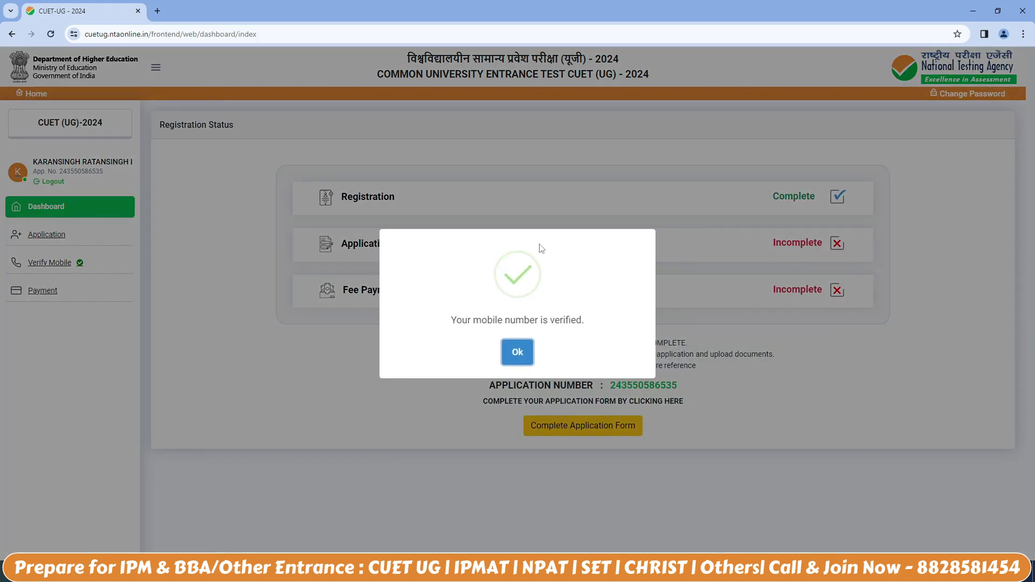
Step: Reopen the completed application form and submit it to reach the final particulars checklist
left_click(519, 353)
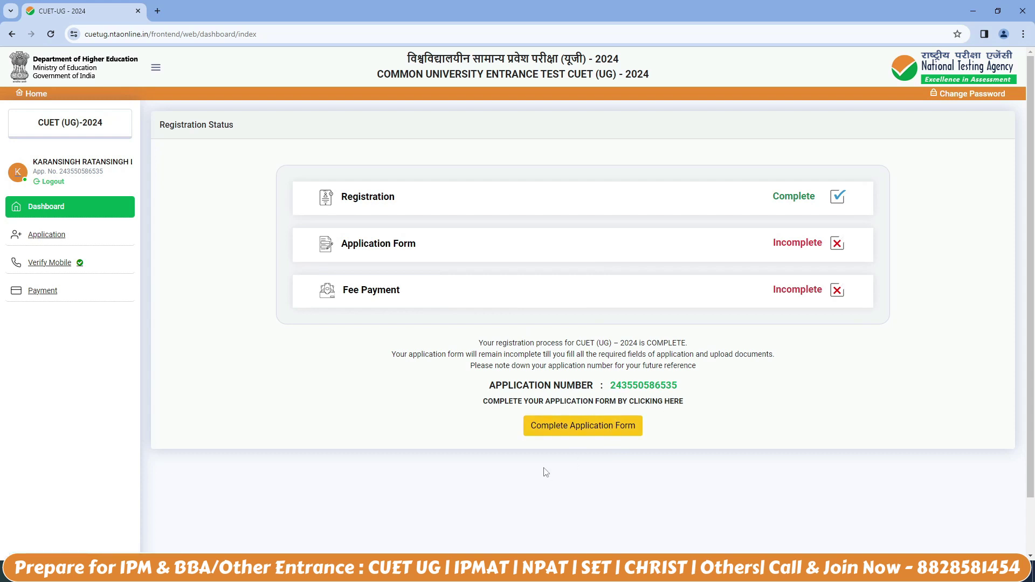
left_click(587, 431)
left_click_drag(1031, 152, 1032, 334)
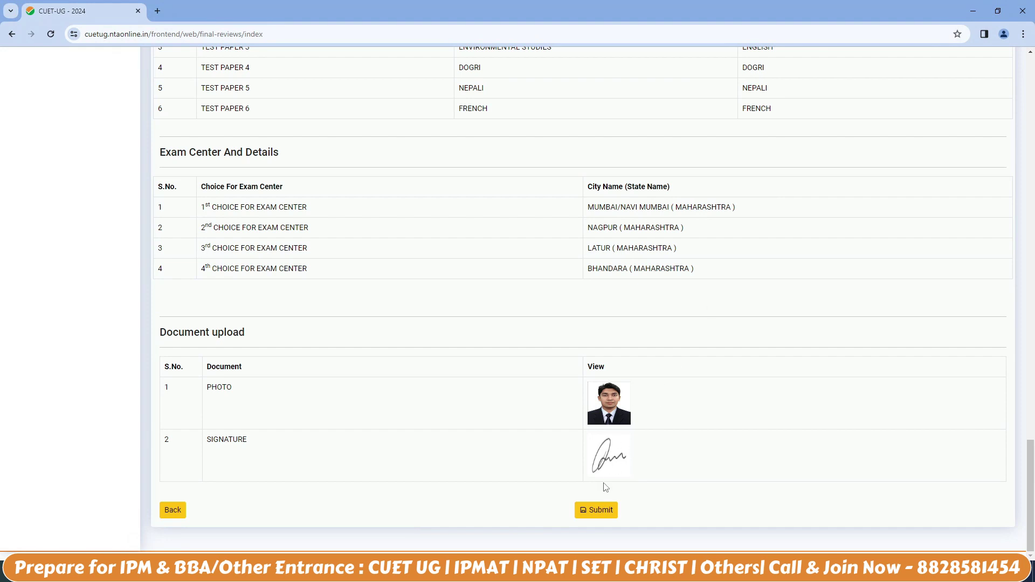
left_click(602, 512)
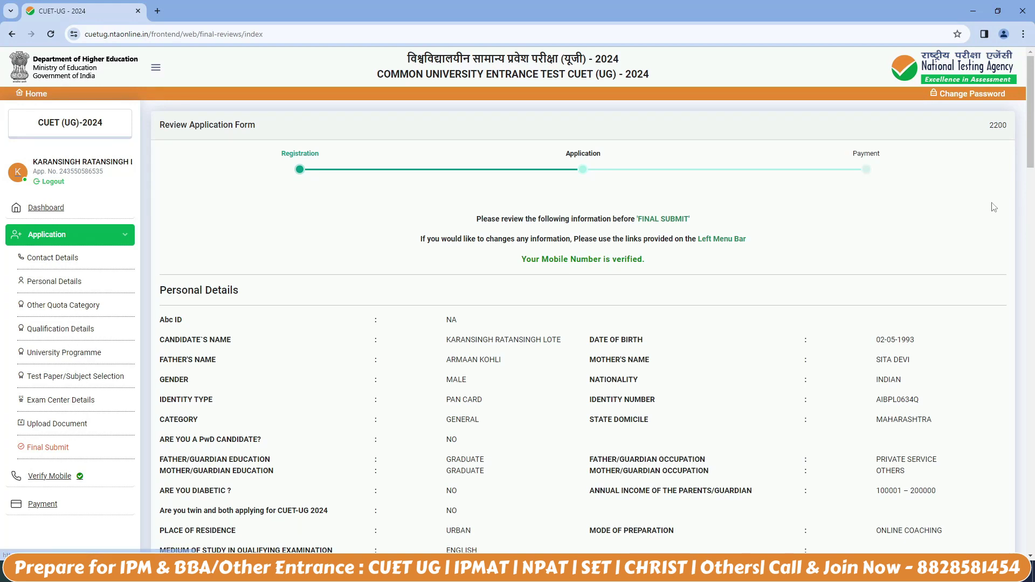
left_click_drag(1030, 157, 1031, 545)
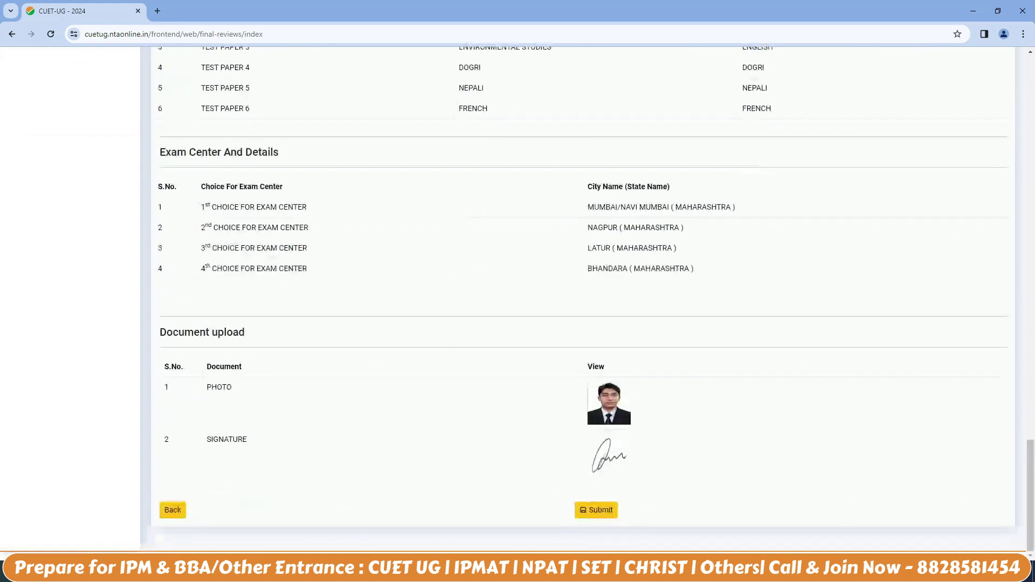
left_click(604, 513)
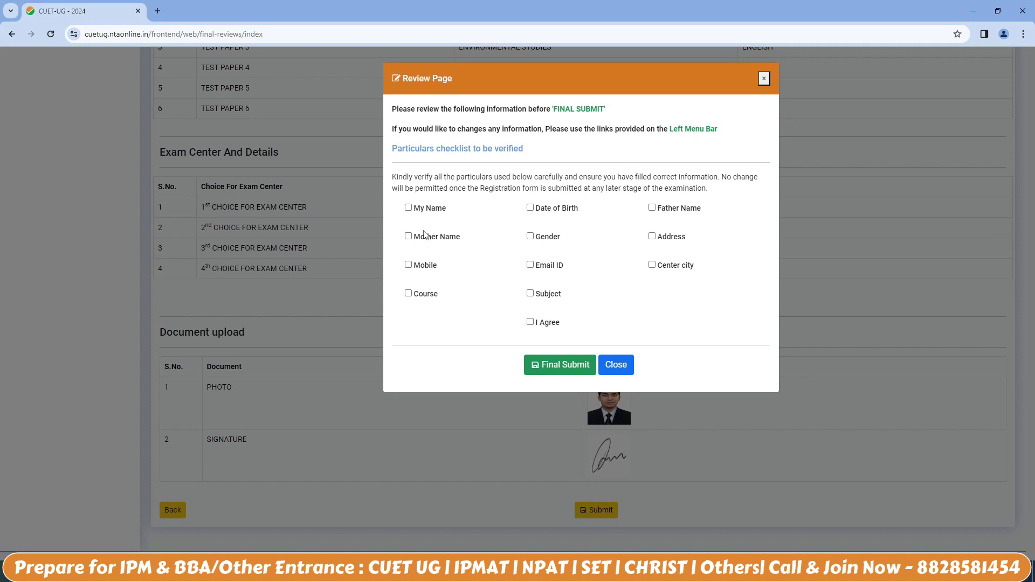
Step: Confirm Name, Date of Birth, Father Name, Mother Name, Gender and Address as correct
left_click(409, 208)
left_click(532, 208)
left_click(654, 210)
left_click(408, 236)
left_click(538, 240)
left_click(653, 237)
Step: Confirm Center city, Email ID, Mobile, Course and Subject, agree to the declaration, and finally submit
left_click(652, 266)
left_click(543, 266)
left_click(429, 269)
left_click(418, 295)
left_click(530, 295)
left_click(550, 323)
left_click(564, 370)
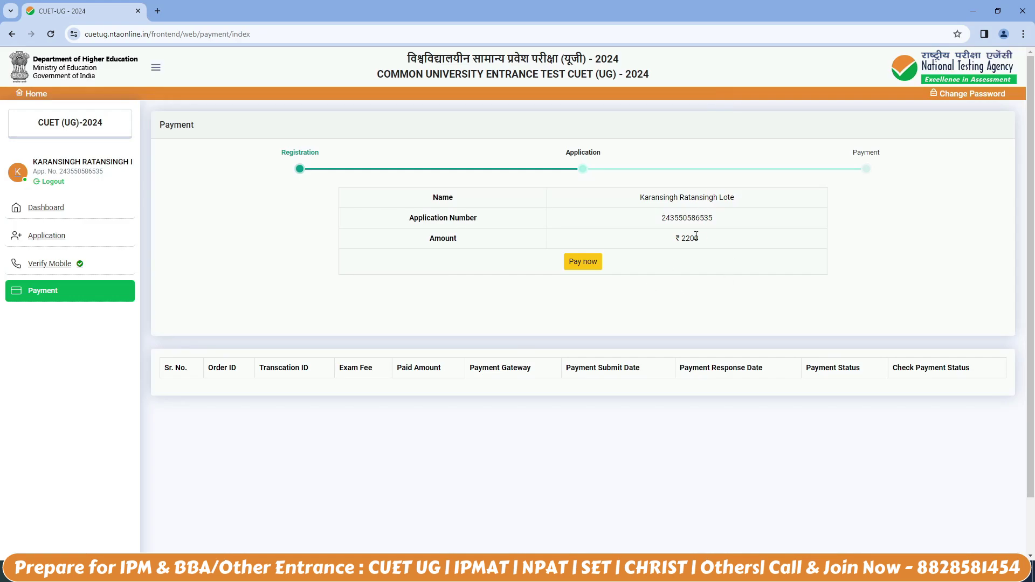
Step: Check the ₹2200 fee amount and proceed to pay it
left_click_drag(679, 240, 716, 242)
left_click(717, 244)
left_click(595, 263)
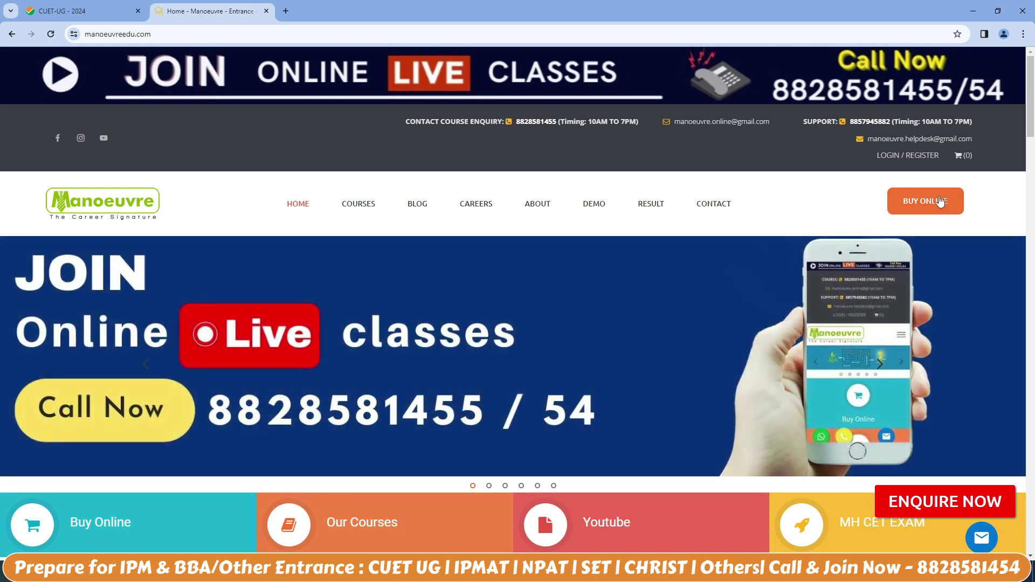
mouse_move(925, 202)
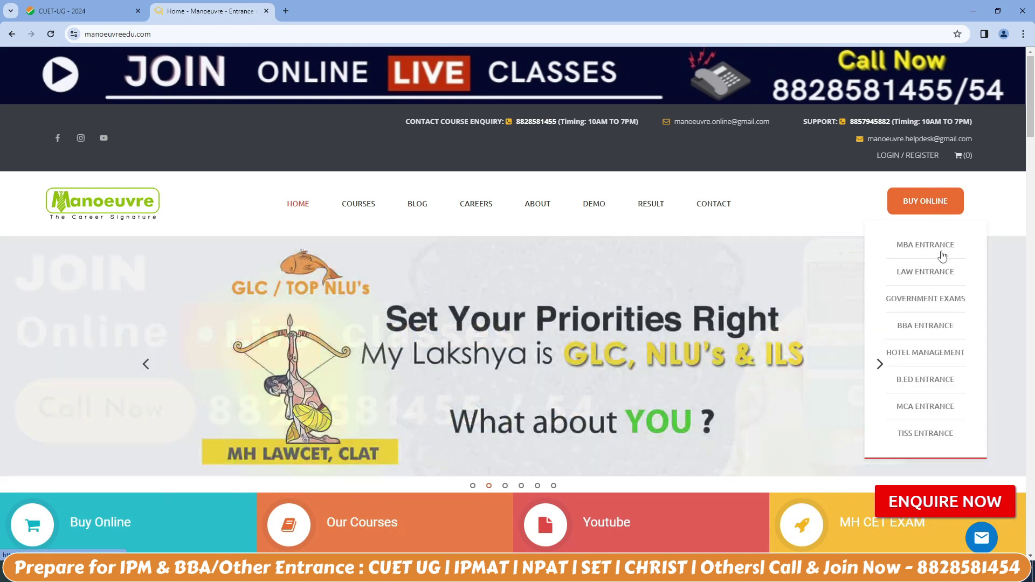
left_click(936, 326)
left_click_drag(1033, 120, 1032, 194)
left_click(317, 231)
left_click_drag(1033, 121, 1032, 342)
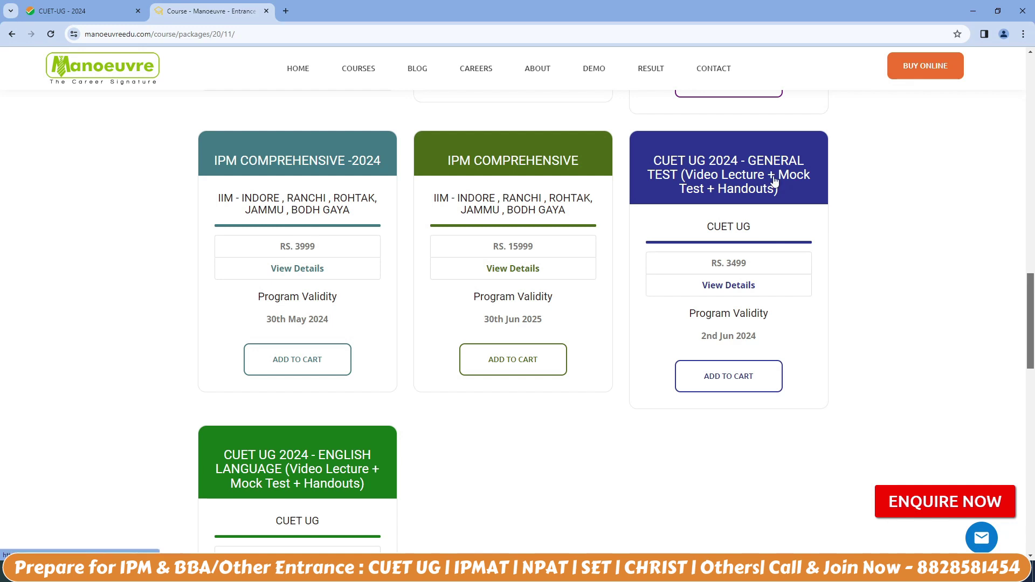
left_click(739, 290)
left_click_drag(316, 211, 403, 217)
left_click(388, 231)
left_click_drag(482, 211, 540, 214)
left_click_drag(608, 214, 804, 267)
left_click(805, 267)
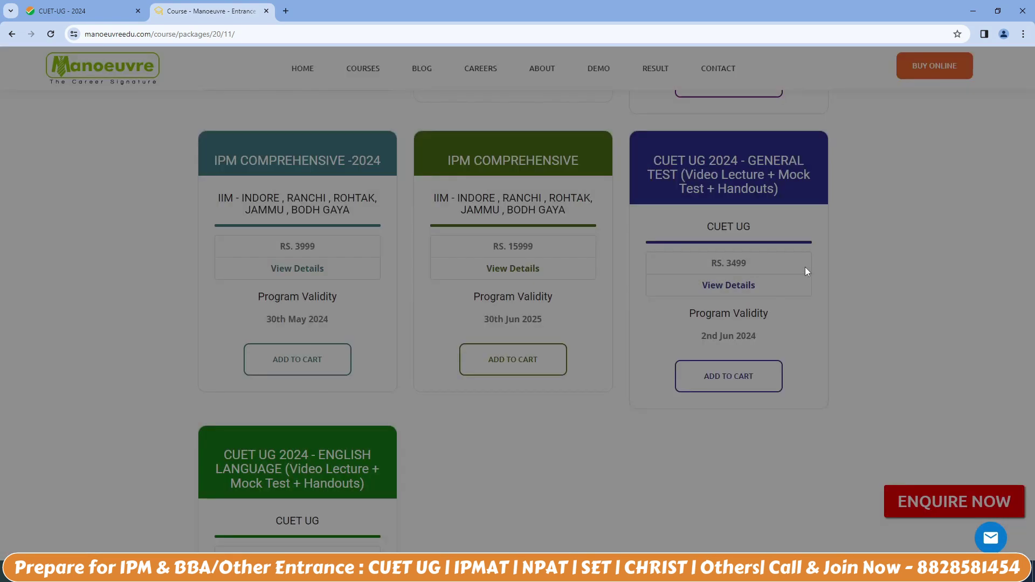
left_click_drag(1031, 315, 1033, 366)
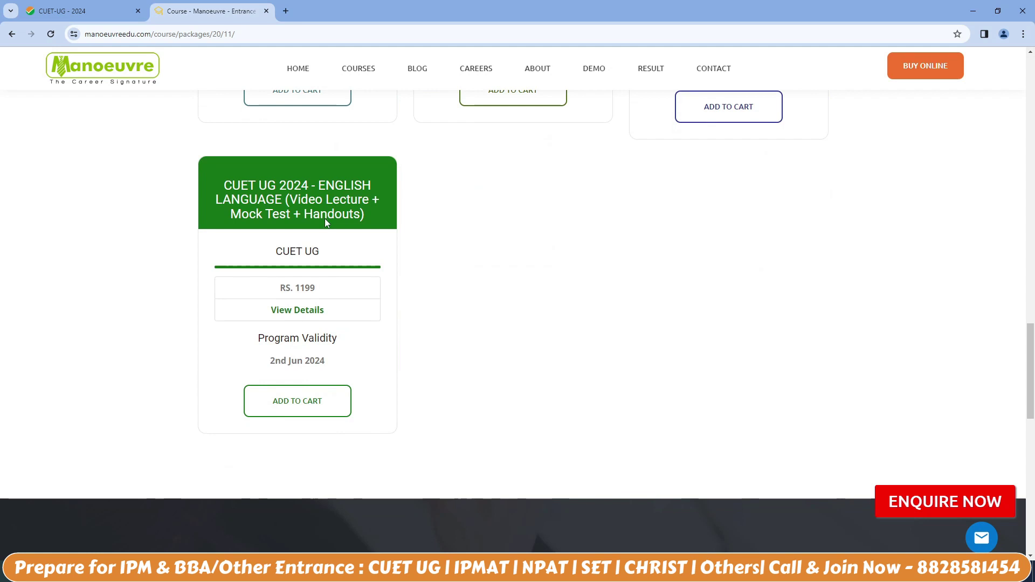
left_click(296, 319)
left_click_drag(311, 212, 701, 248)
left_click(609, 319)
left_click(13, 36)
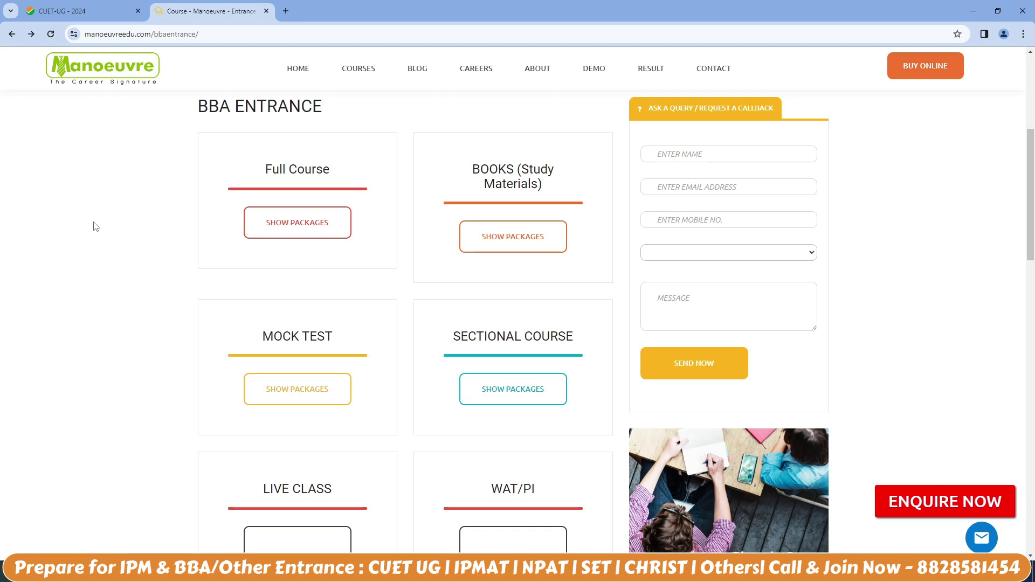
left_click(102, 67)
mouse_move(344, 201)
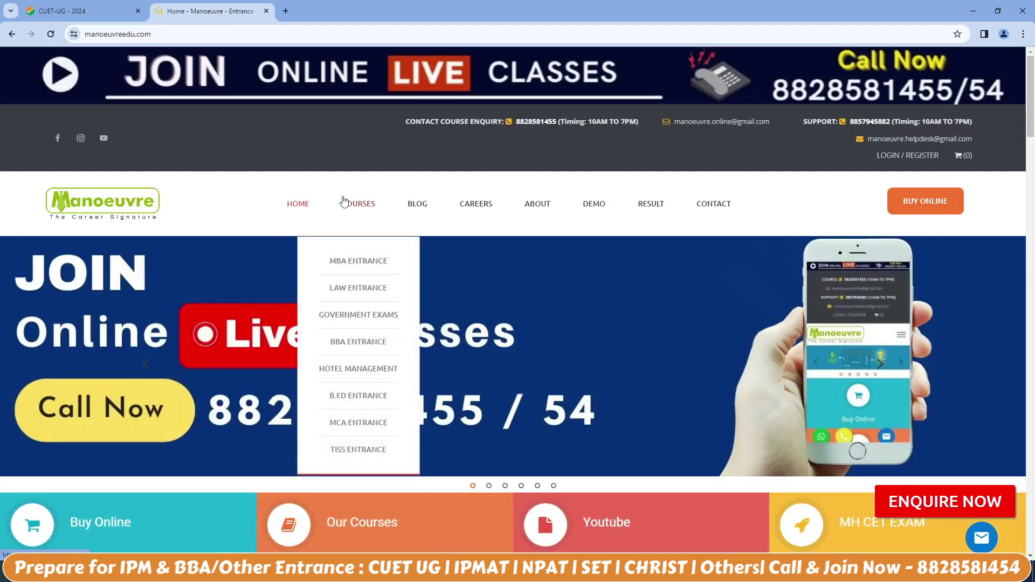